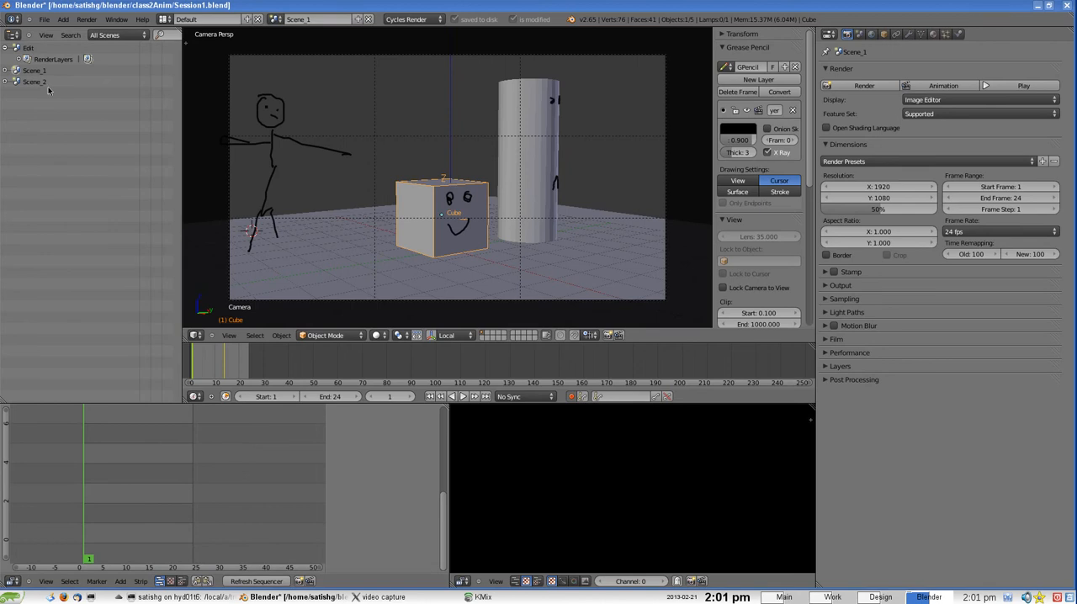
# Review the Edit scene's transition between the two scene strips, and compare the Scene_1 and Scene_2 setups
pyautogui.click(29, 48)
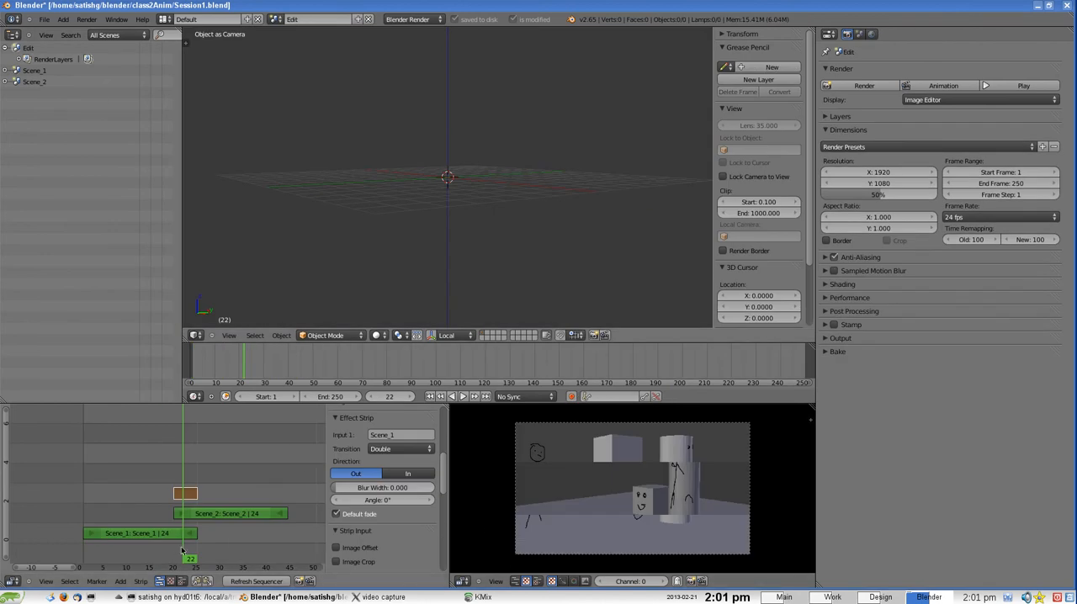
pyautogui.moveTo(183, 552)
pyautogui.mouseDown()
pyautogui.moveTo(80, 553)
pyautogui.moveTo(266, 537)
pyautogui.moveTo(104, 543)
pyautogui.moveTo(188, 541)
pyautogui.mouseUp()
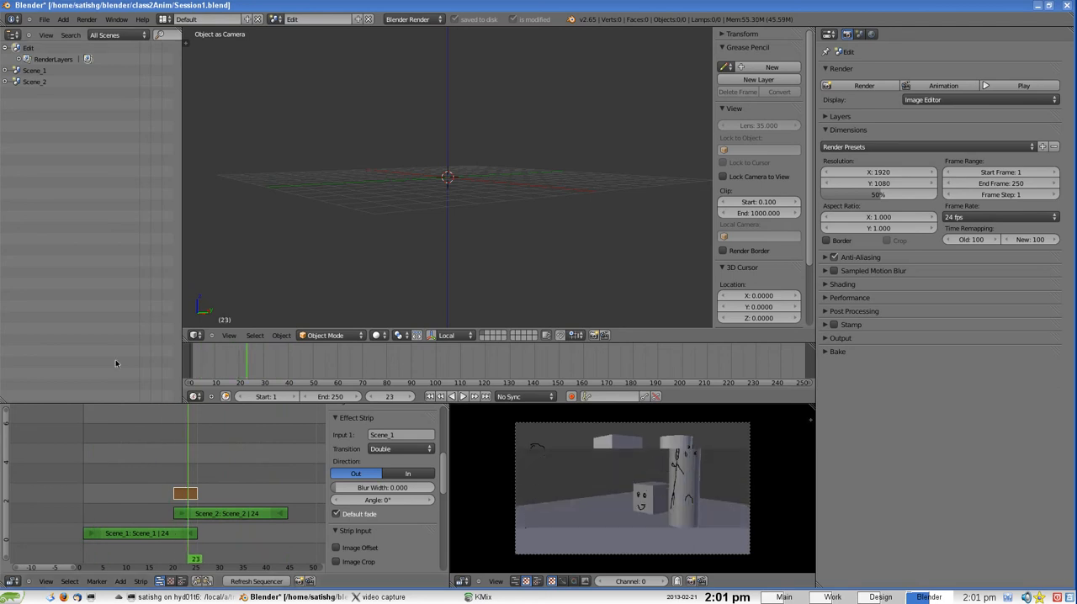
pyautogui.click(34, 81)
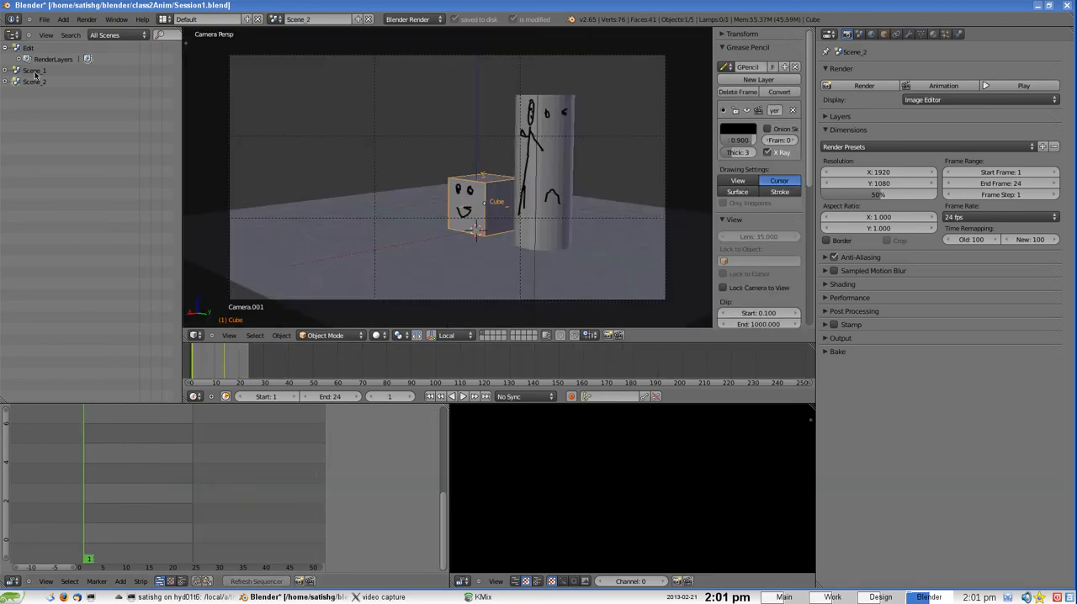
pyautogui.click(34, 70)
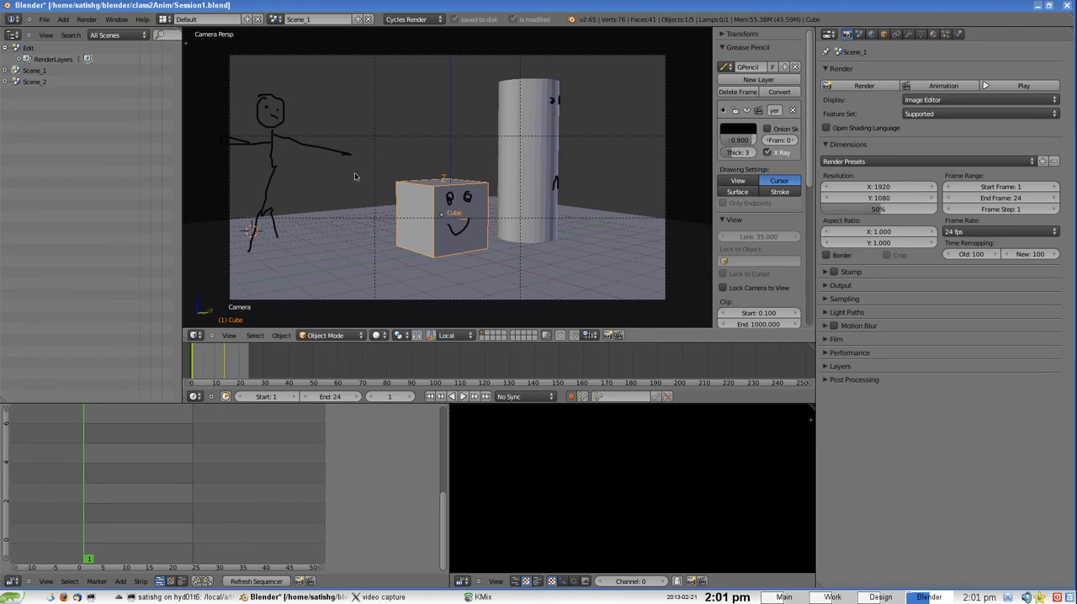
pyautogui.click(37, 82)
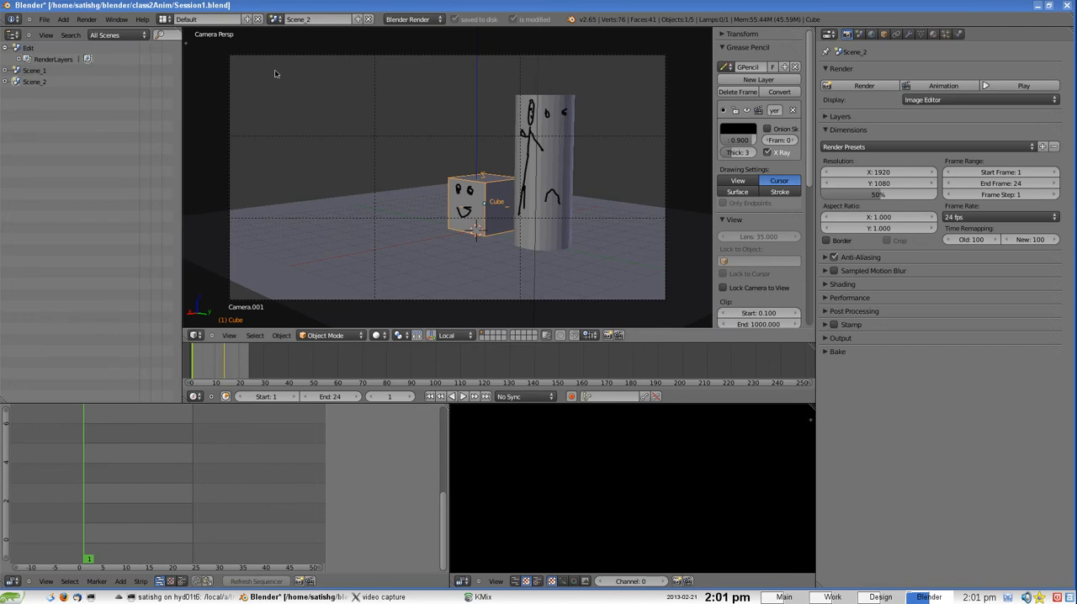
pyautogui.click(32, 72)
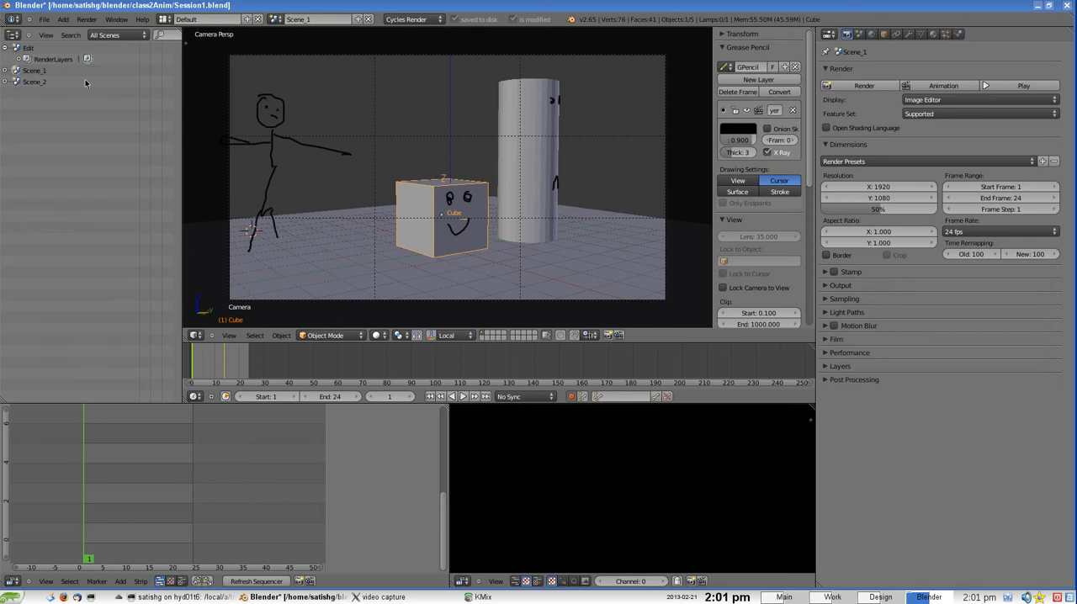
# Start a new file by reloading the start-up file
pyautogui.click(44, 19)
pyautogui.click(49, 25)
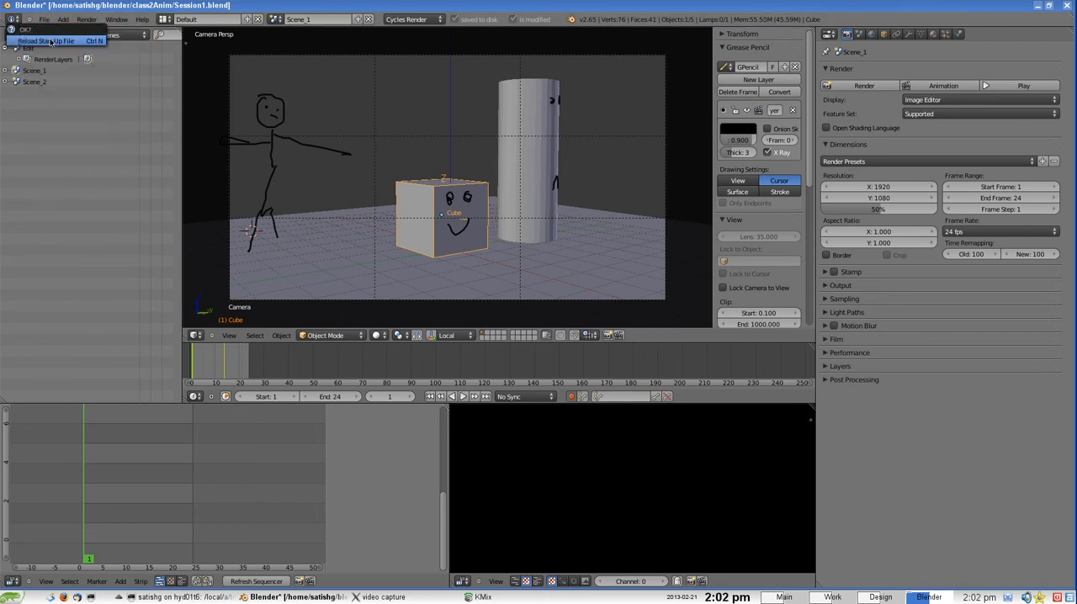
pyautogui.click(50, 42)
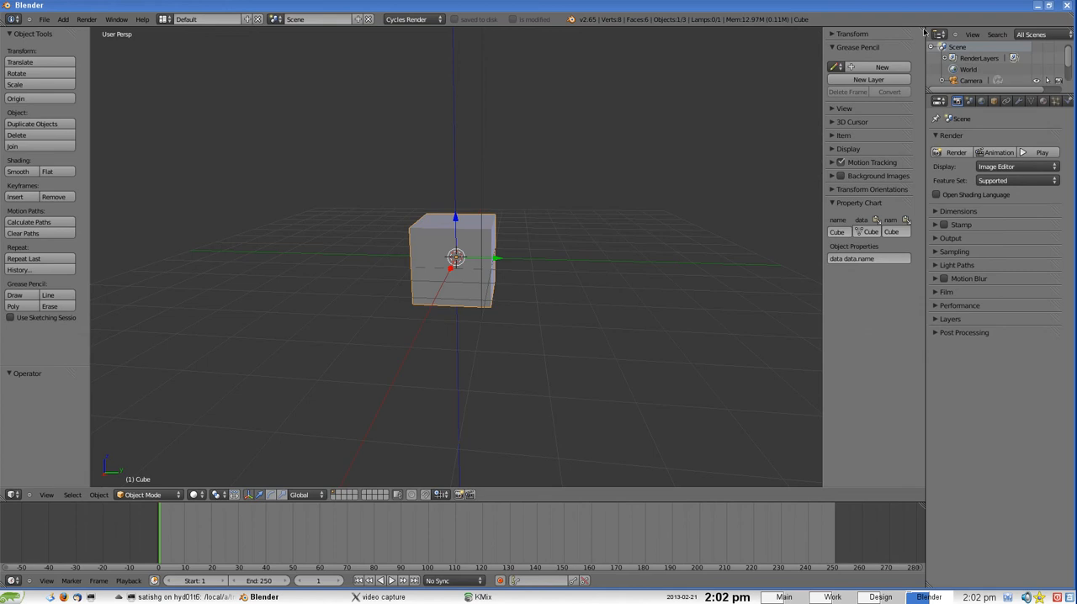
# Split a narrow area off the 3D view's left side and make it an Outliner
pyautogui.moveTo(924, 32); pyautogui.dragTo(165, 80)
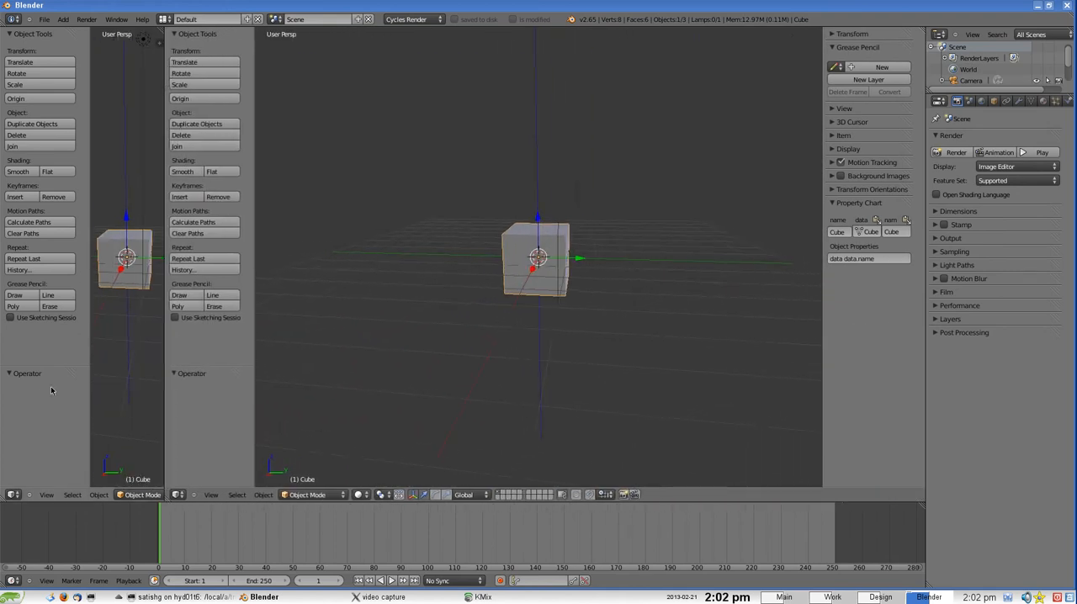
pyautogui.click(15, 495)
pyautogui.click(33, 342)
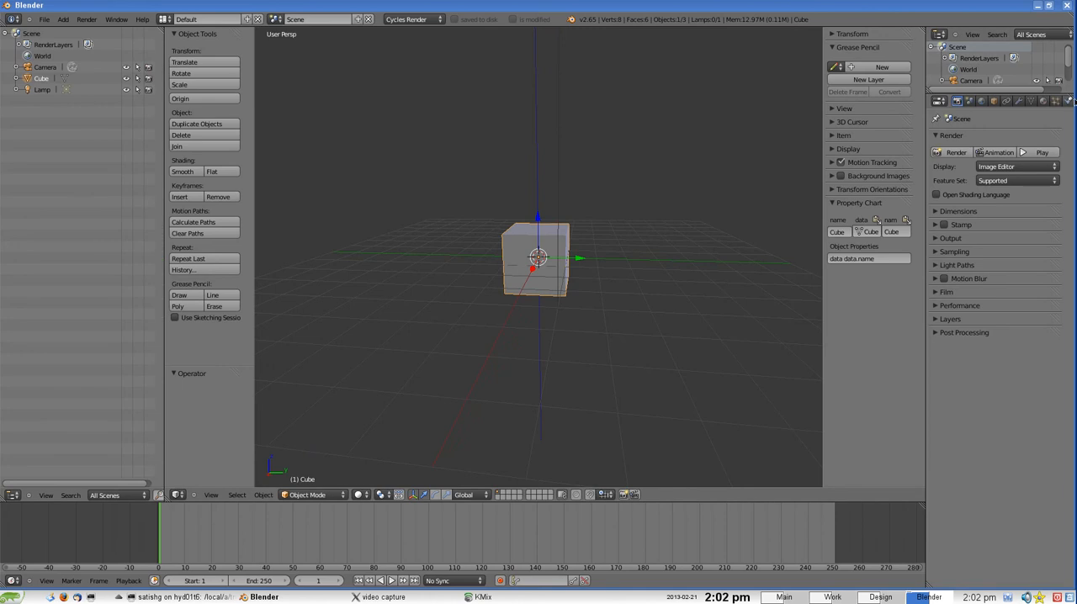
# Merge the small Outliner area into the Properties editor below it, and widen the Properties editor
pyautogui.moveTo(1071, 90); pyautogui.dragTo(1067, 78)
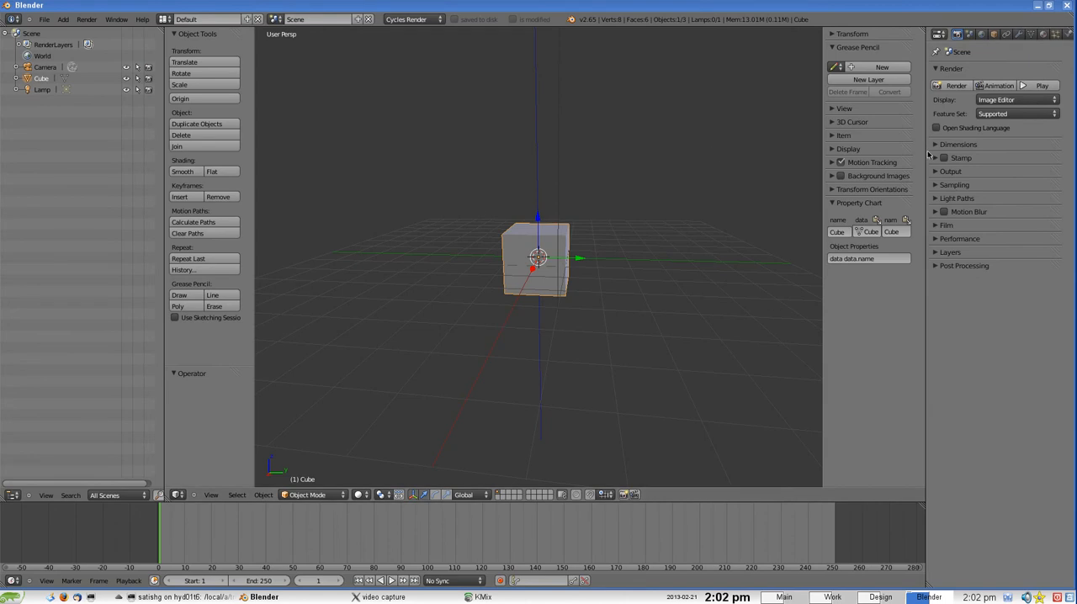
pyautogui.moveTo(928, 154); pyautogui.dragTo(860, 168)
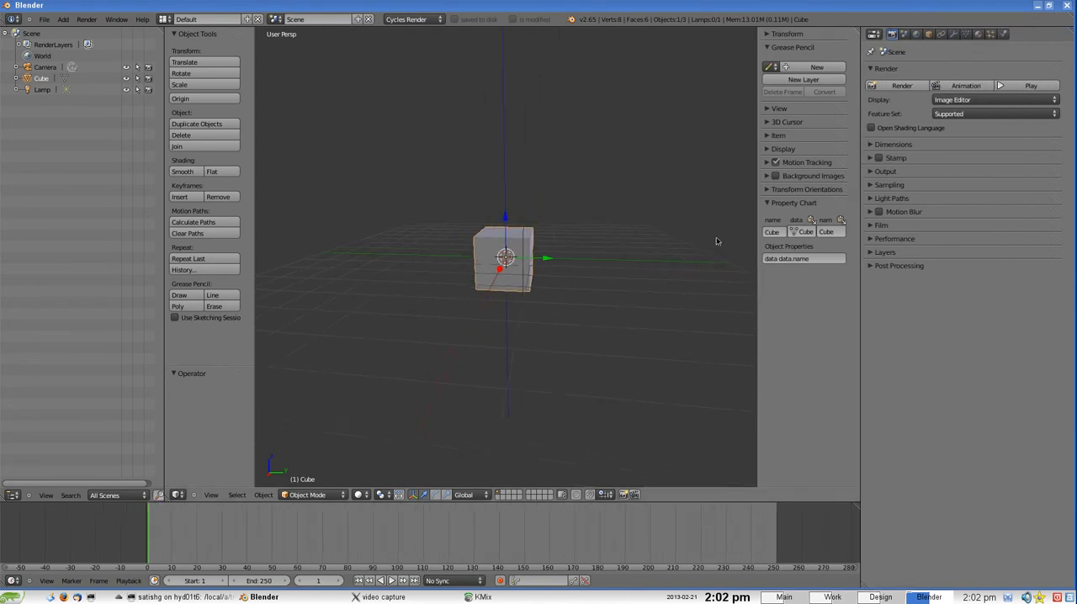
# Disable the 3D View: Dynamic Spacebar Menu add-on in the user preferences
pyautogui.click(44, 19)
pyautogui.click(71, 127)
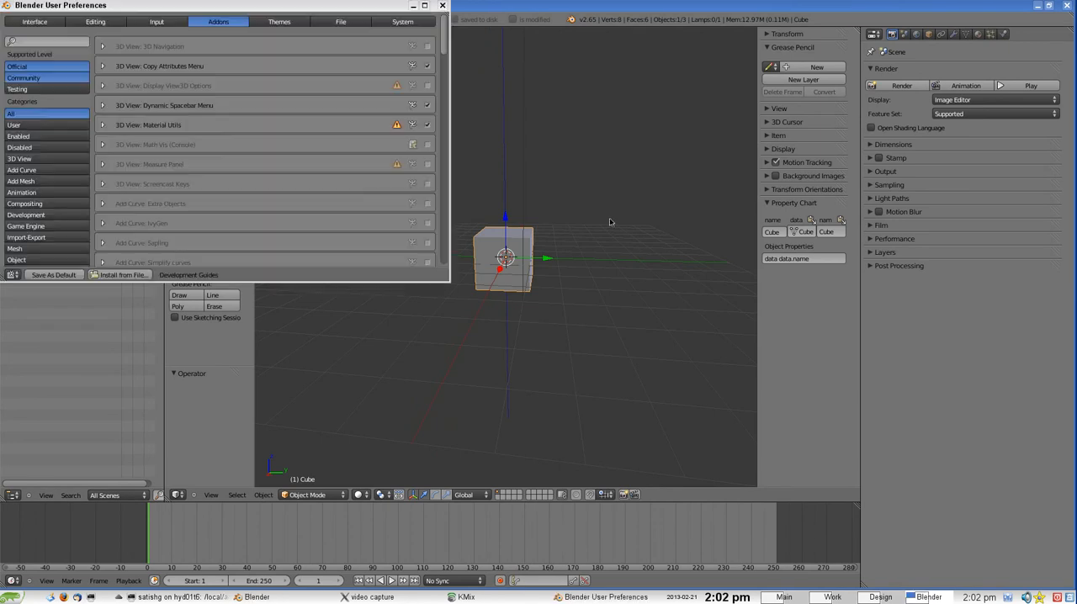
pyautogui.moveTo(325, 9); pyautogui.dragTo(625, 139)
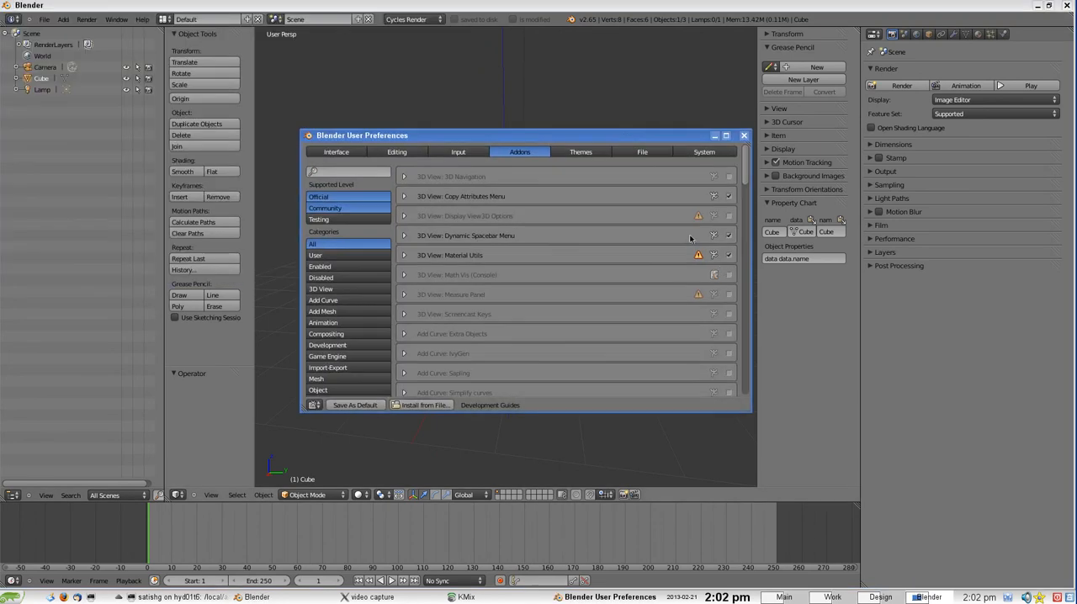
pyautogui.click(729, 236)
# Filter the add-ons by "scre", enable 3D View: Screencast Keys, and clear the filter
pyautogui.write('hot')
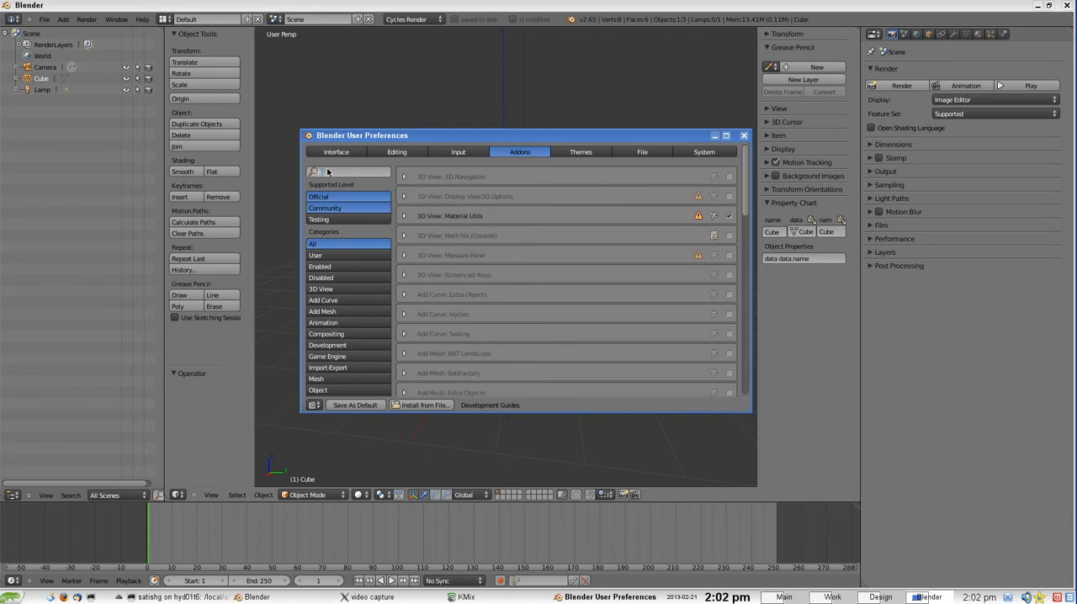
pyautogui.press('BackSpace')
pyautogui.press('BackSpace')
pyautogui.press('BackSpace')
pyautogui.write('screen')
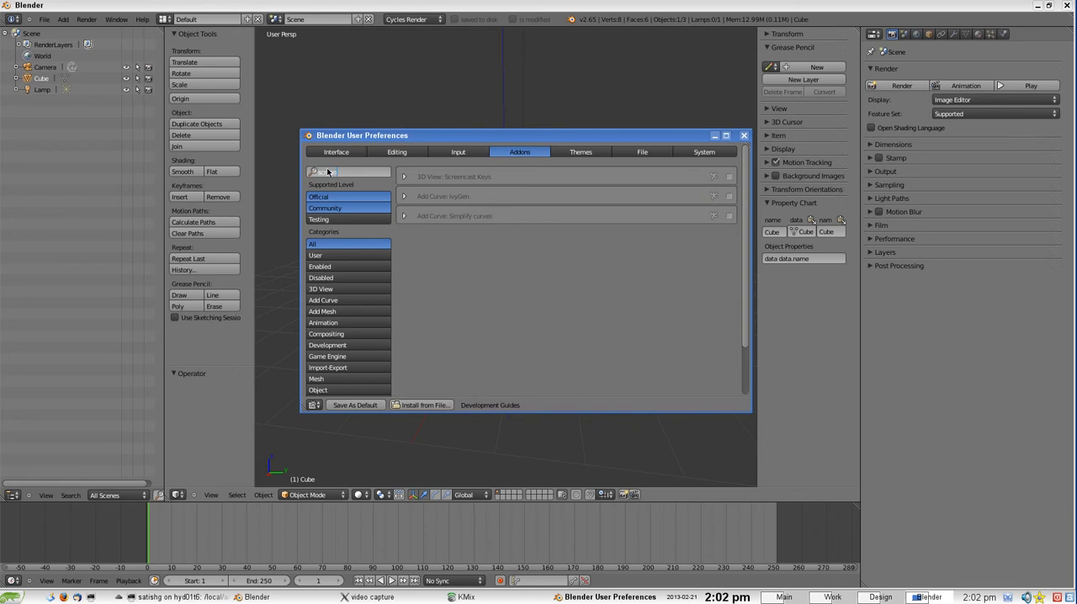
pyautogui.press('Return')
pyautogui.click(729, 179)
pyautogui.click(344, 175)
pyautogui.press('BackSpace')
pyautogui.press('Return')
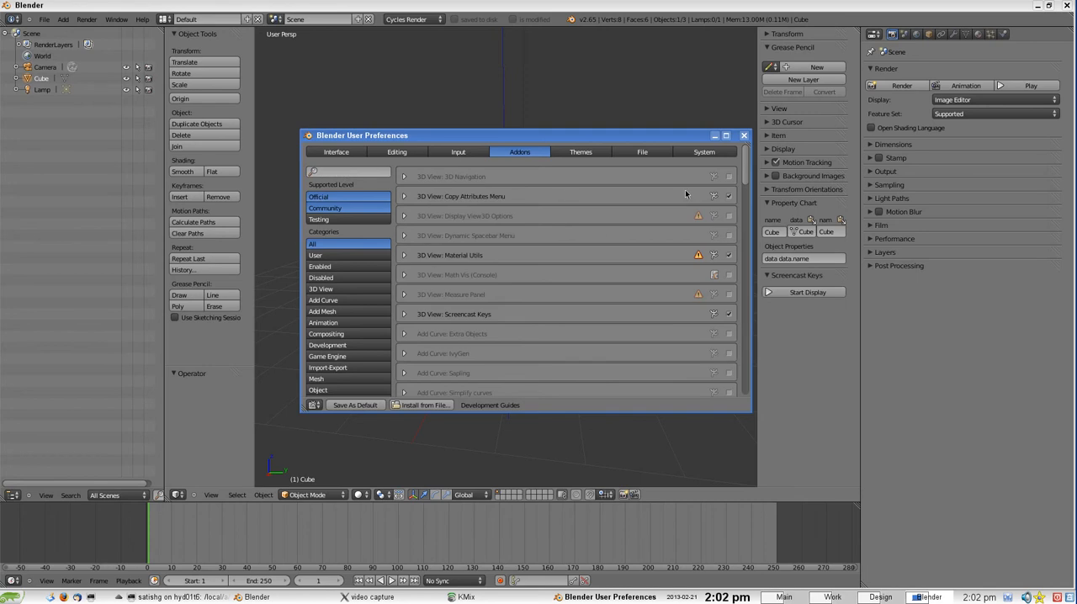
# Minimize the user preferences window and start the Screencast Keys display in the 3D view
pyautogui.click(715, 135)
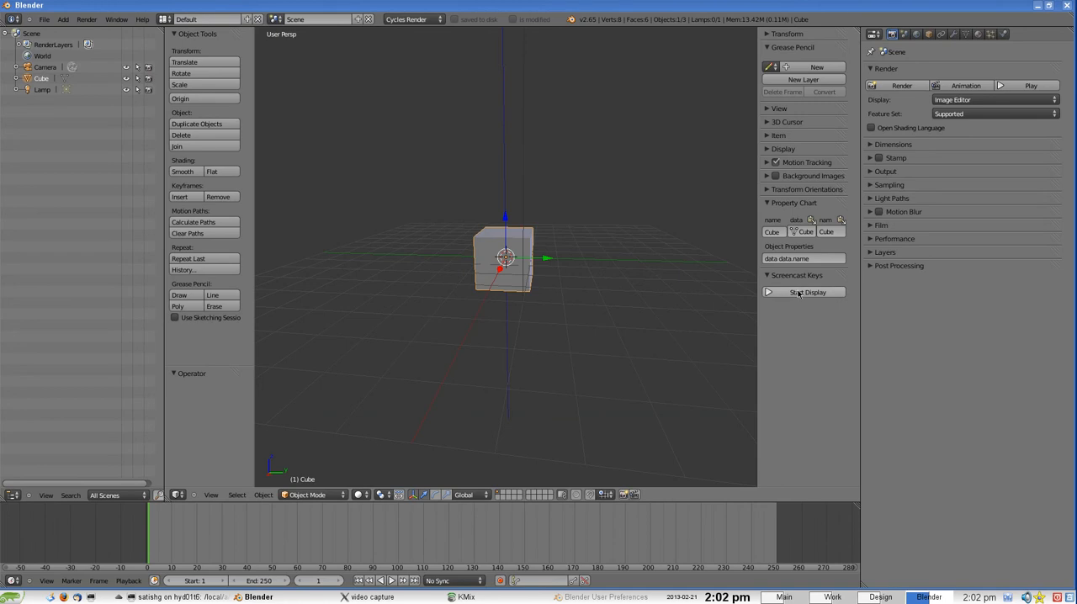
pyautogui.click(799, 293)
pyautogui.scroll(2, 511, 284)
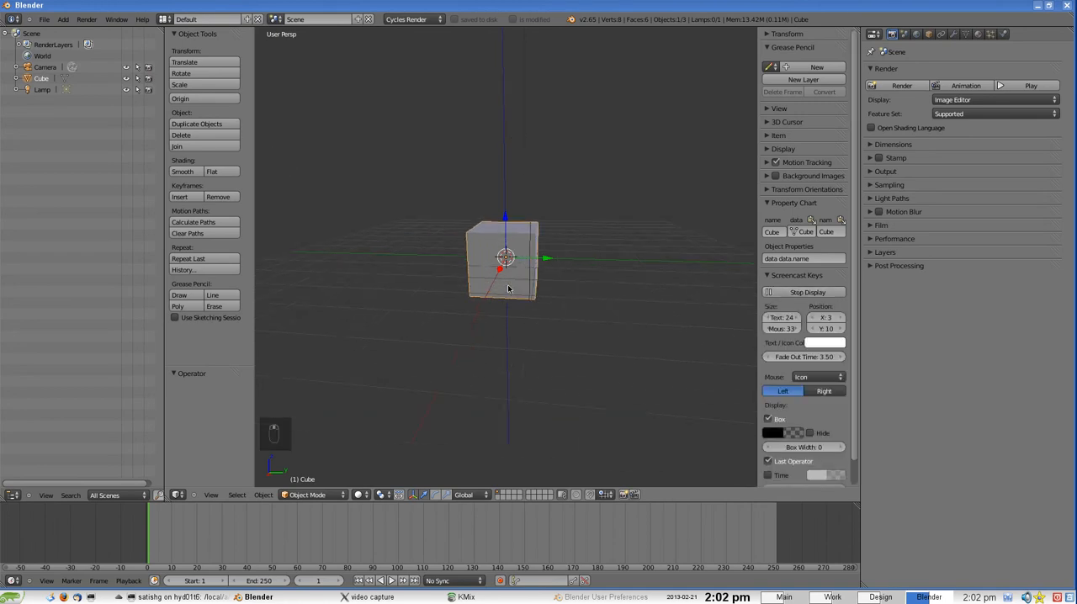
pyautogui.press('g')
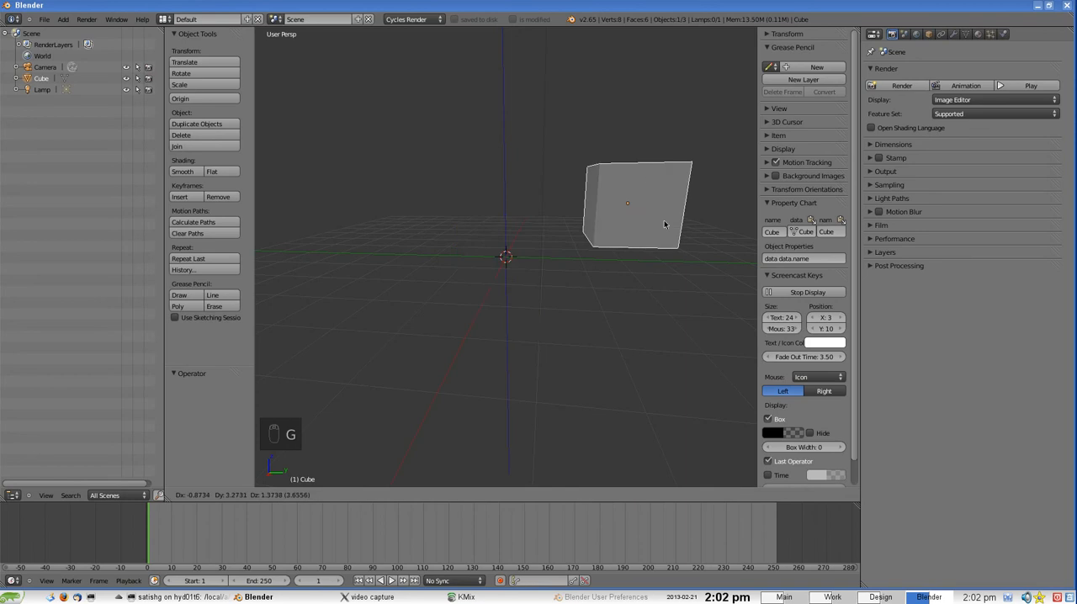
pyautogui.rightClick(551, 243)
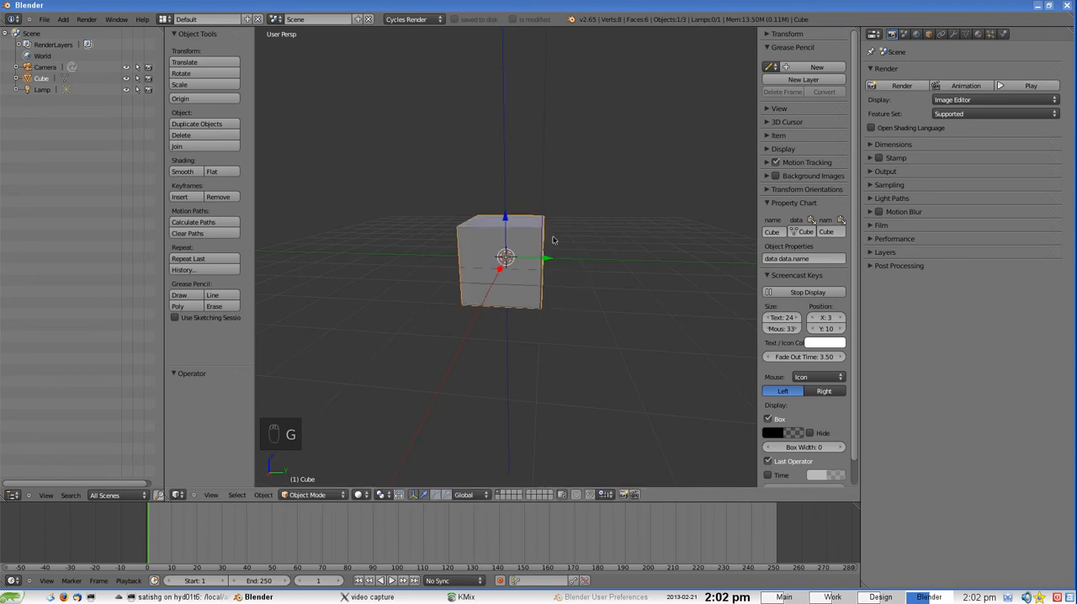
pyautogui.moveTo(507, 261); pyautogui.dragTo(414, 199, button='middle')
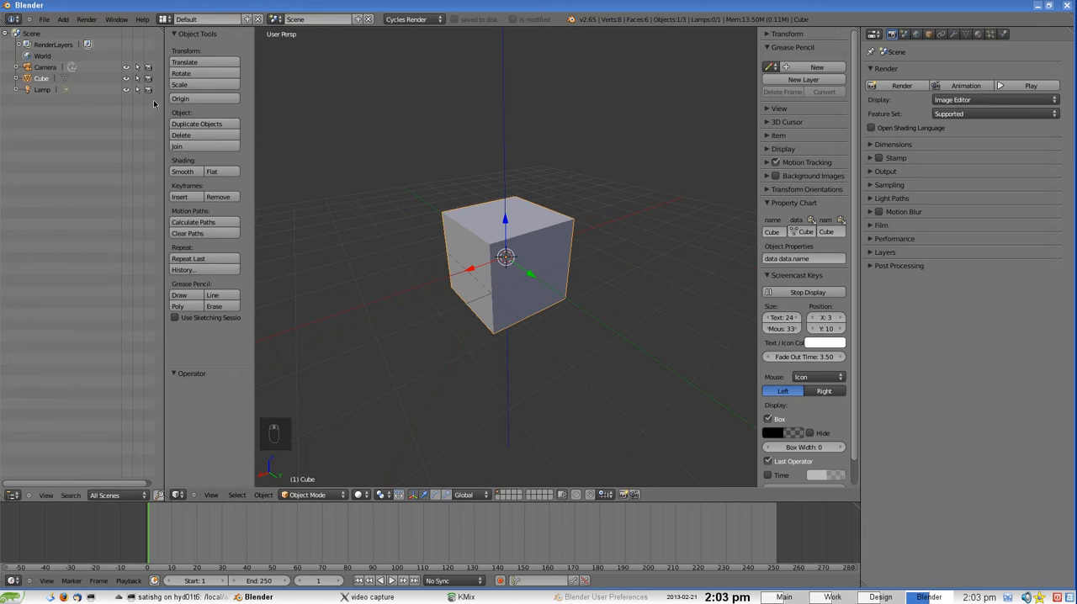
# Narrow the Outliner slightly, and split a strip off the bottom of the 3D view as a Timeline
pyautogui.moveTo(165, 105); pyautogui.dragTo(156, 105)
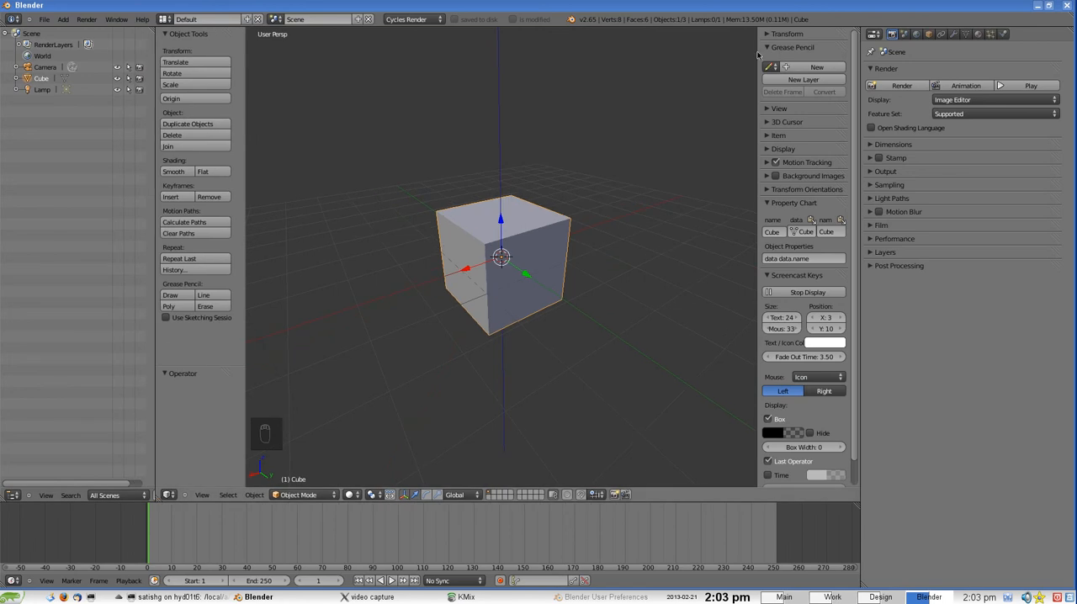
pyautogui.moveTo(851, 32); pyautogui.dragTo(836, 458)
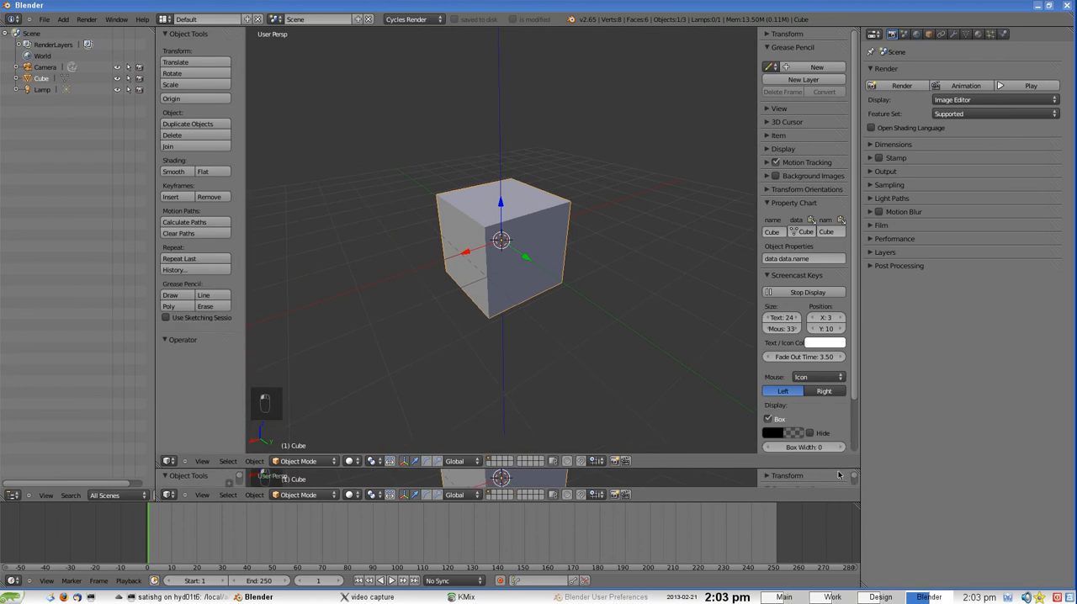
pyautogui.click(169, 495)
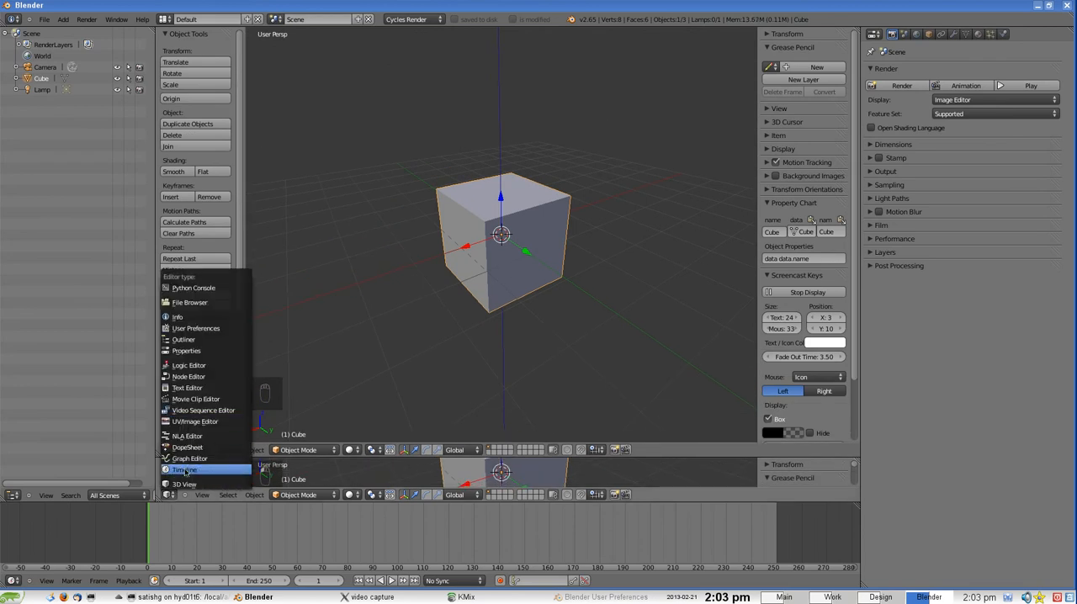
pyautogui.click(185, 471)
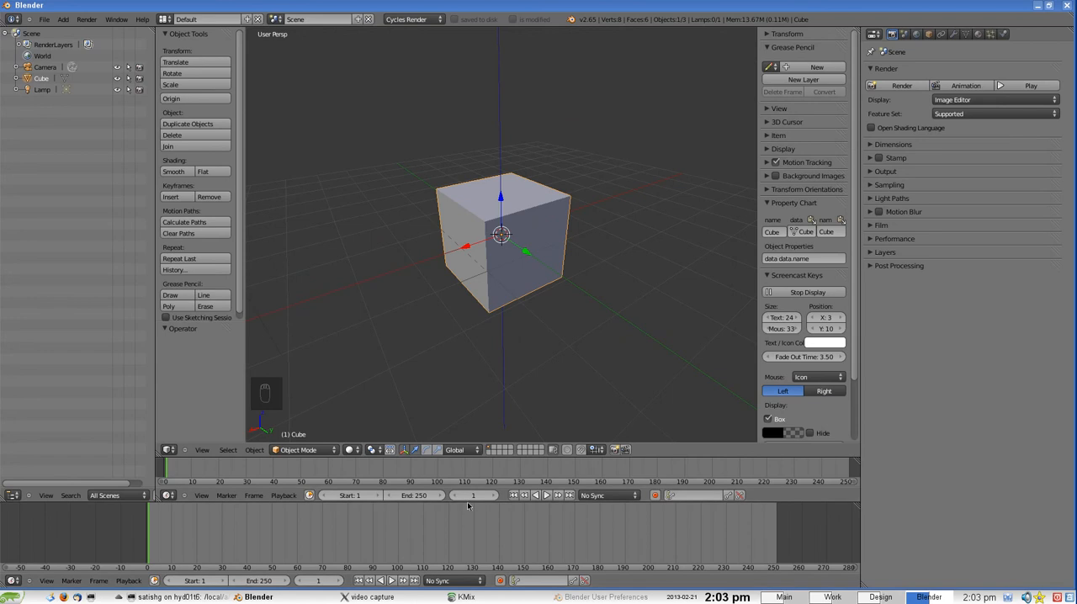
# Make the bottom area taller and shorten the 3D view, keeping the new Timeline as a thin strip between them
pyautogui.moveTo(469, 505); pyautogui.dragTo(471, 440)
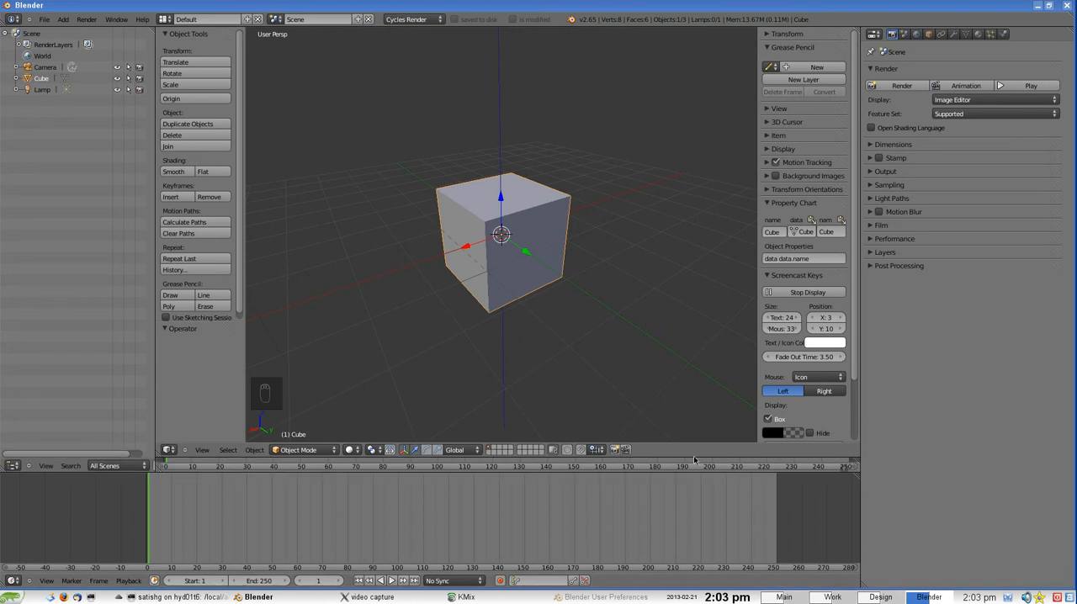
pyautogui.moveTo(695, 460); pyautogui.dragTo(700, 382)
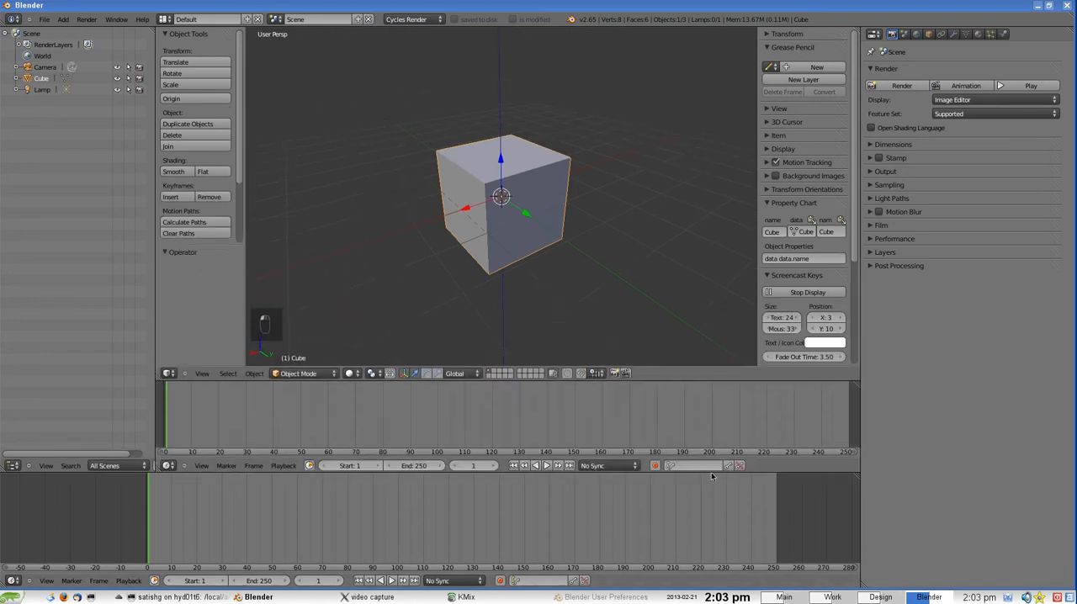
pyautogui.moveTo(712, 473); pyautogui.dragTo(808, 421)
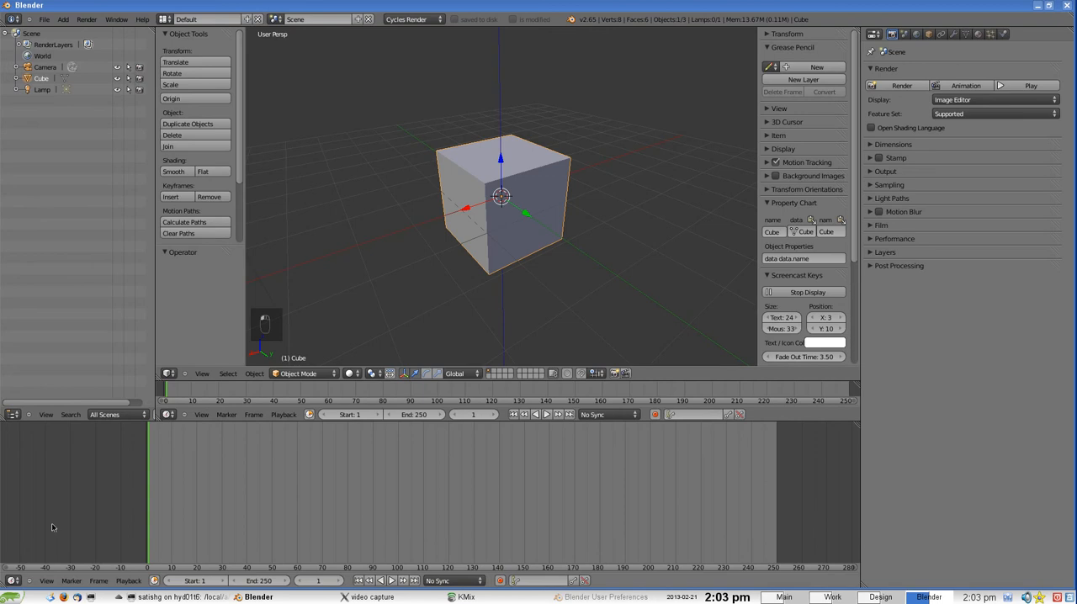
# Change the bottom area to the Video Sequence Editor and split it into two side-by-side areas
pyautogui.click(13, 580)
pyautogui.click(34, 501)
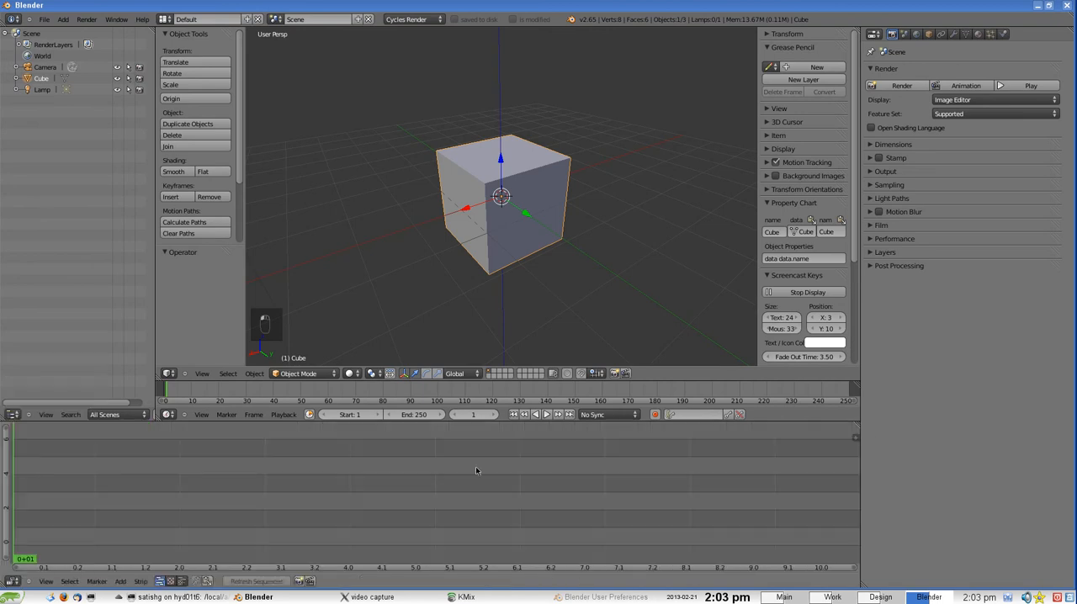
pyautogui.moveTo(856, 430); pyautogui.dragTo(462, 446)
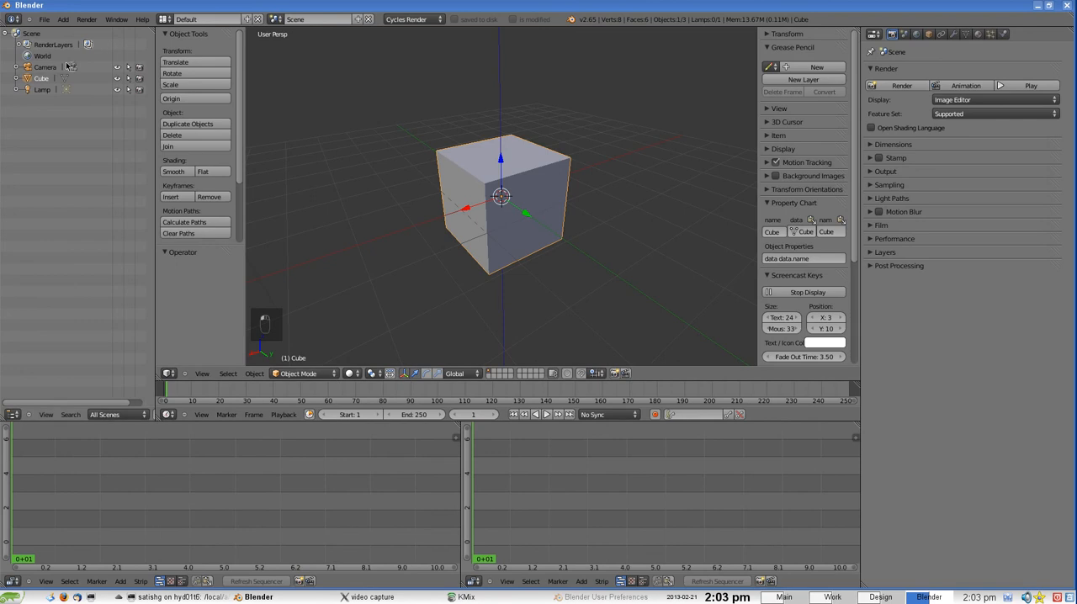
# Save the file as Recording in the class2Anim folder
pyautogui.click(43, 19)
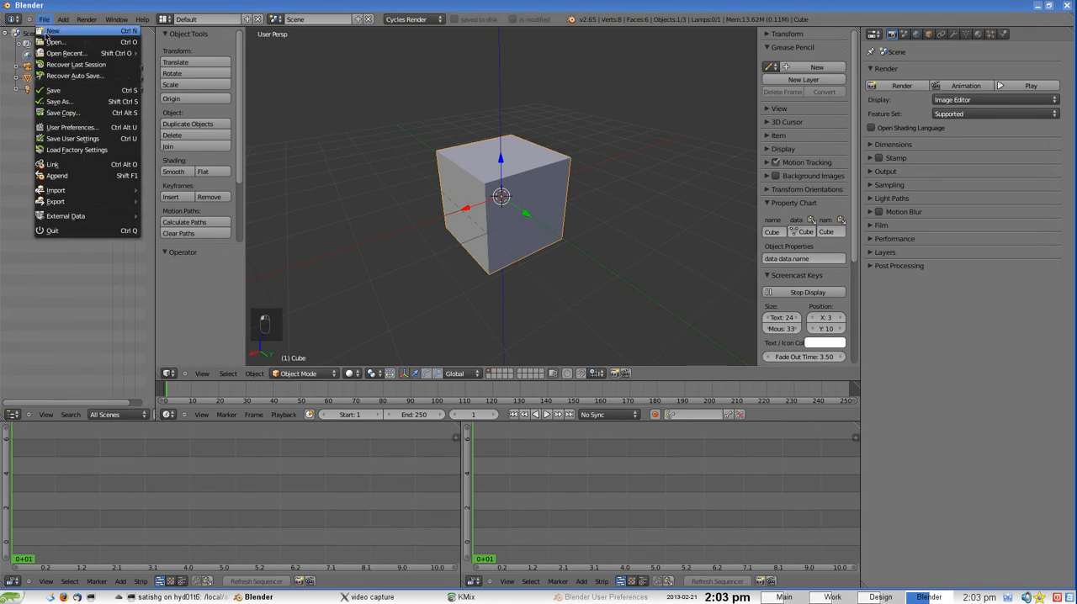
pyautogui.click(59, 101)
pyautogui.click(171, 63)
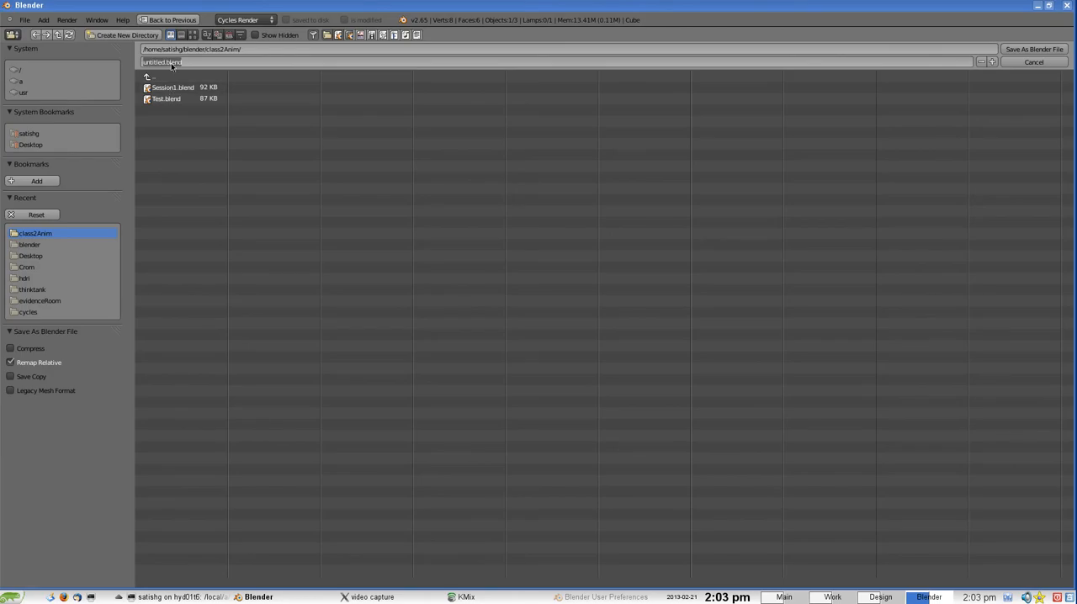
pyautogui.write('Recording')
pyautogui.press('Return')
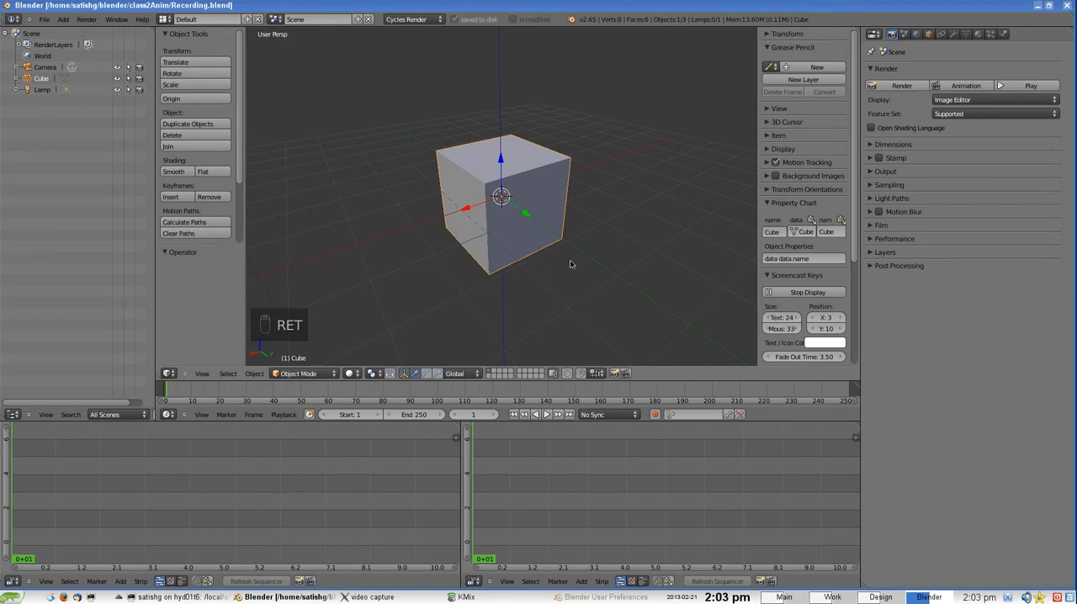
pyautogui.moveTo(550, 267); pyautogui.dragTo(554, 252, button='middle')
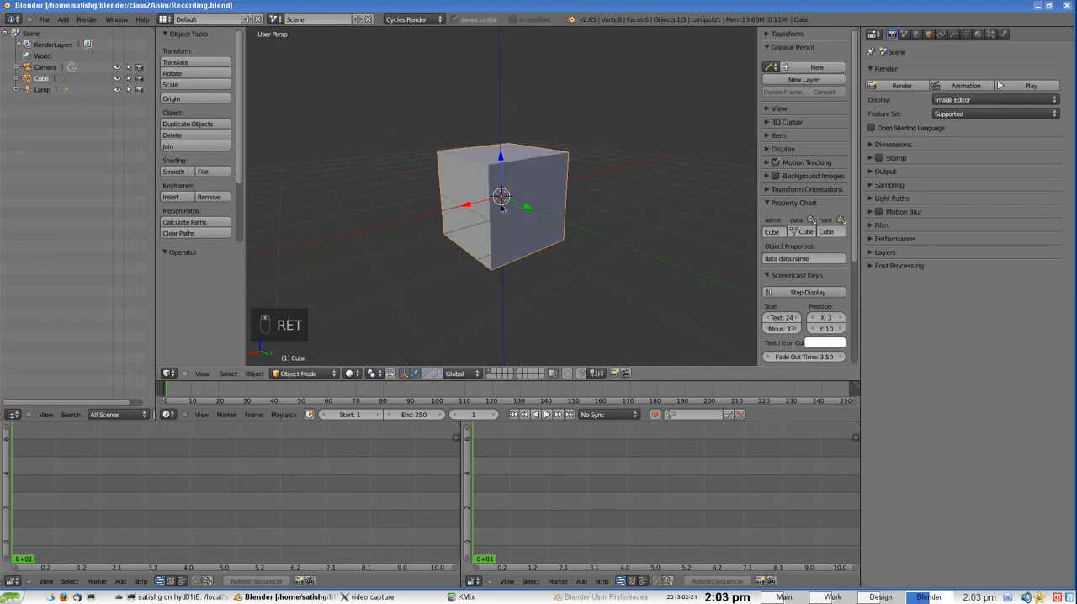
# Switch the second sequencer area to the image preview and rename the scene to Scene_1
pyautogui.click(632, 582)
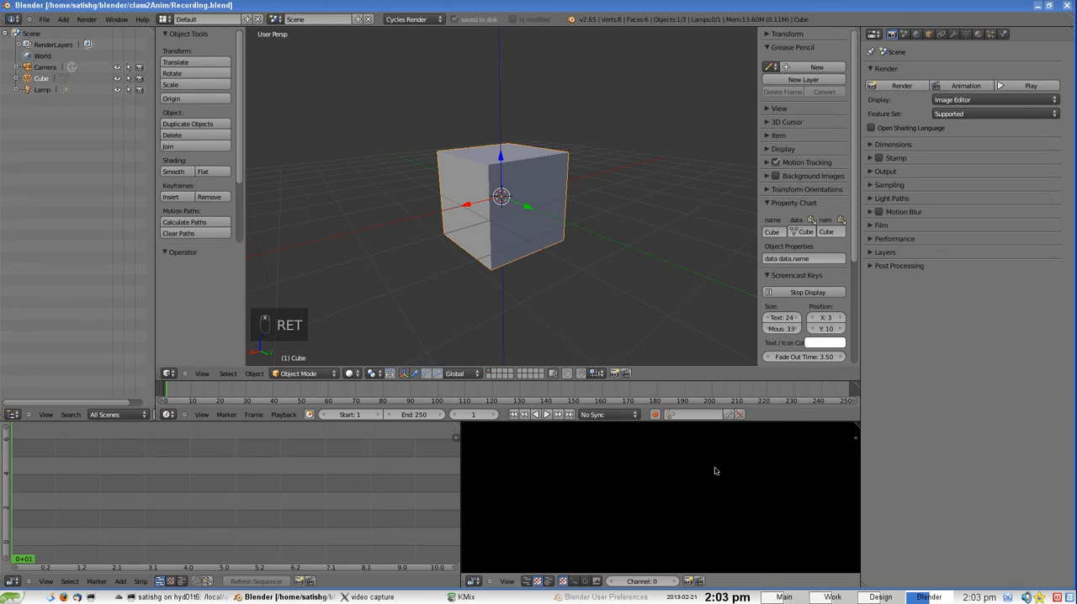
pyautogui.scroll(-5, 501, 221)
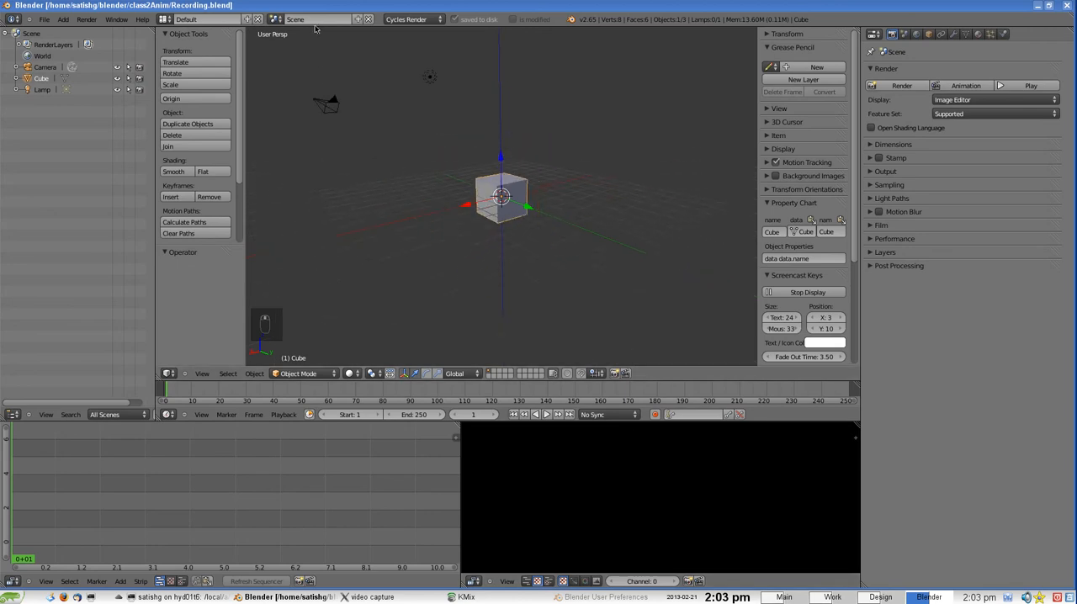
pyautogui.write('_1')
pyautogui.press('Return')
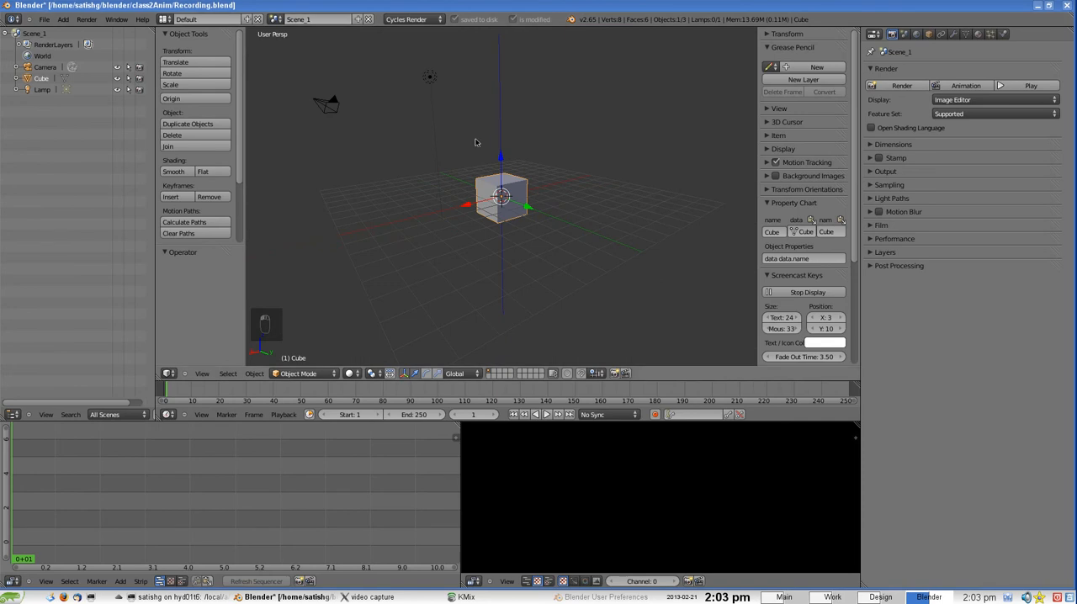
# Raise the cube along the Z axis and set the translation to exactly 1
pyautogui.scroll(4, 526, 144)
pyautogui.scroll(-2, 505, 220)
pyautogui.scroll(1, 503, 195)
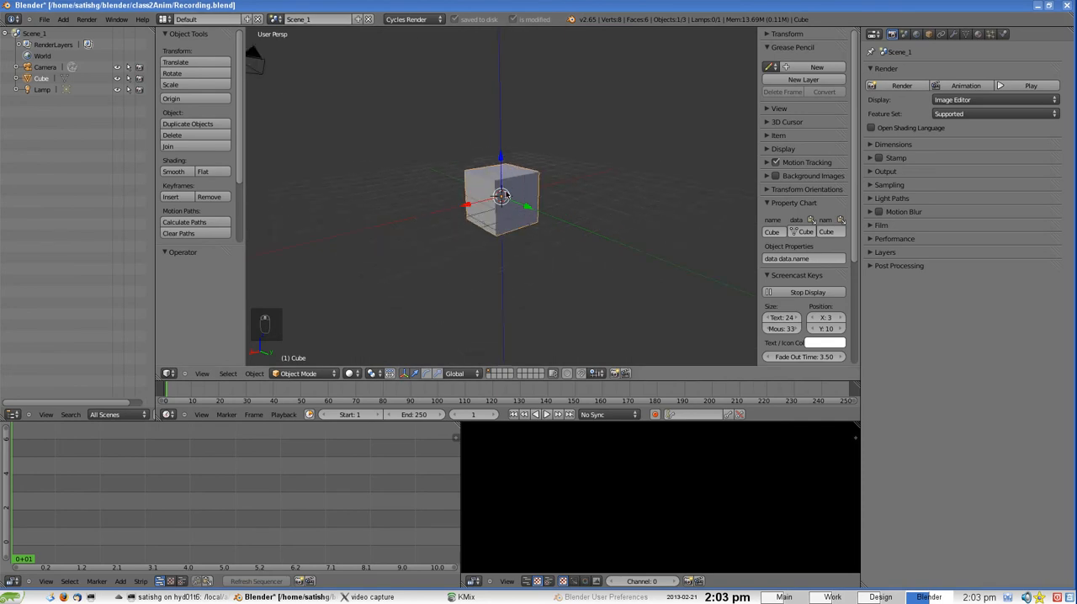
pyautogui.scroll(2, 501, 196)
pyautogui.scroll(-2, 406, 222)
pyautogui.moveTo(404, 221); pyautogui.dragTo(508, 183, button='middle')
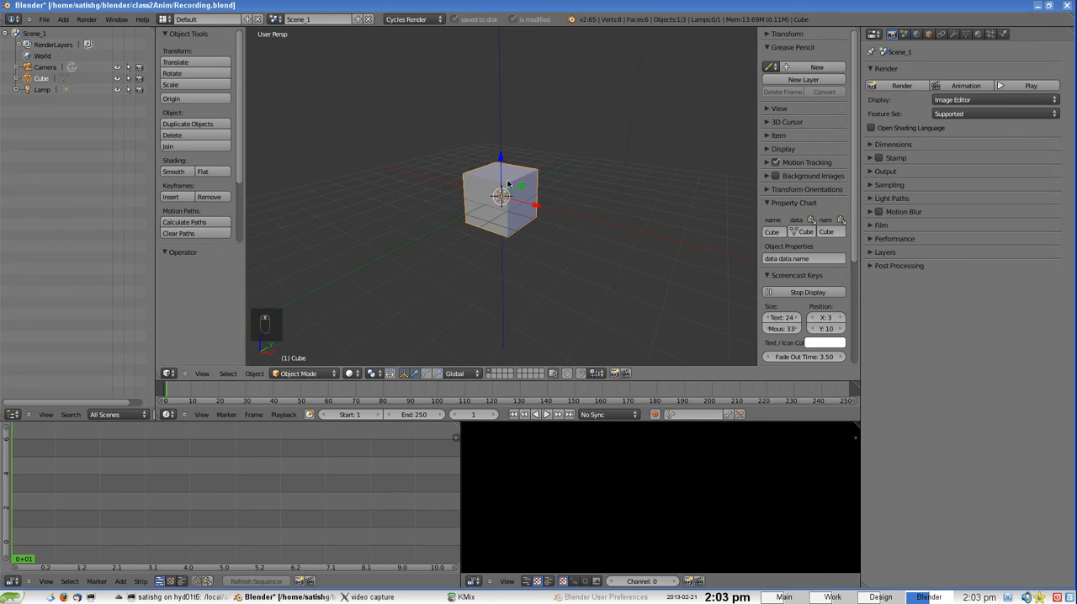
pyautogui.moveTo(502, 159); pyautogui.dragTo(502, 117)
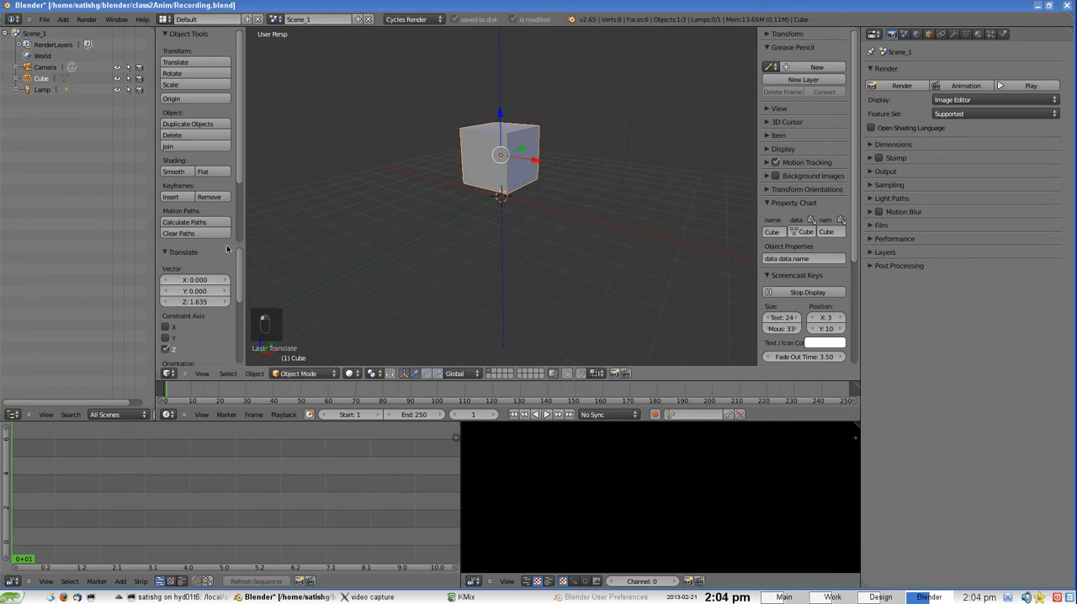
pyautogui.click(202, 373)
pyautogui.scroll(-5, 226, 247)
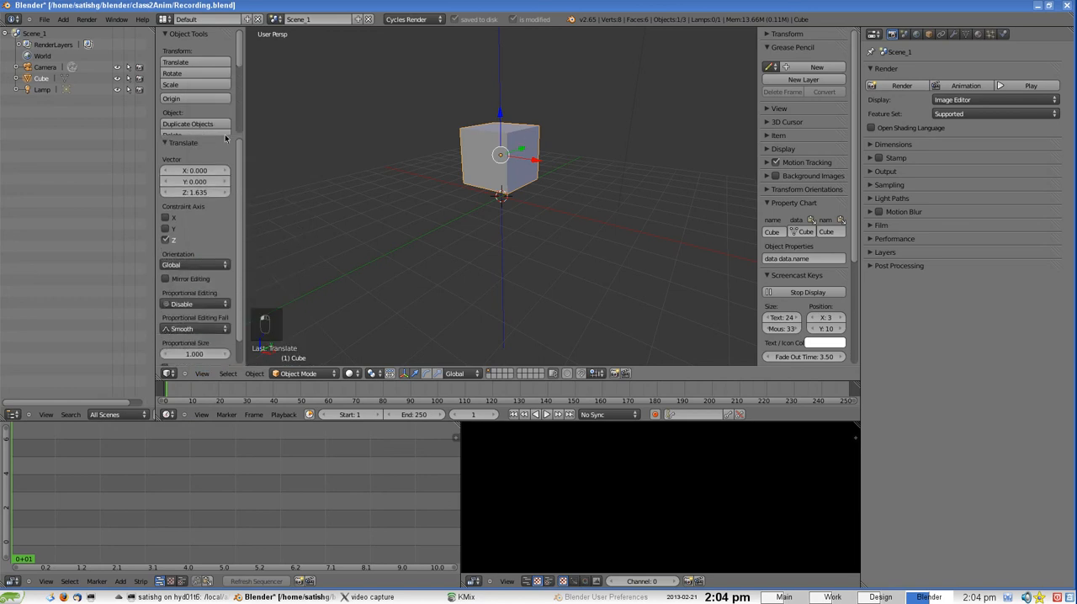
pyautogui.moveTo(195, 187); pyautogui.dragTo(196, 186)
pyautogui.click(195, 186)
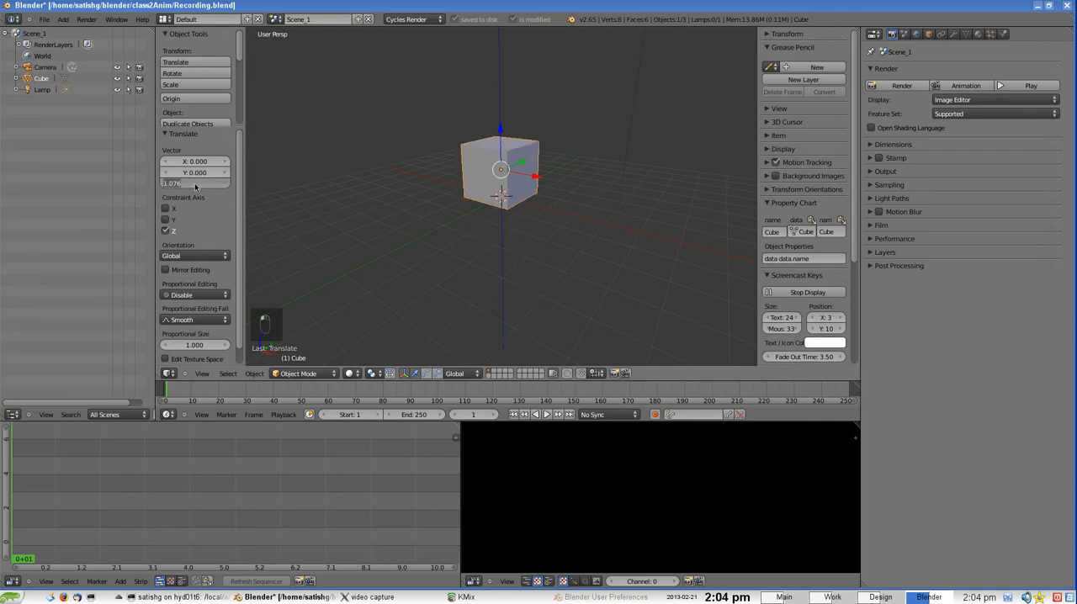
pyautogui.write('1')
pyautogui.press('Return')
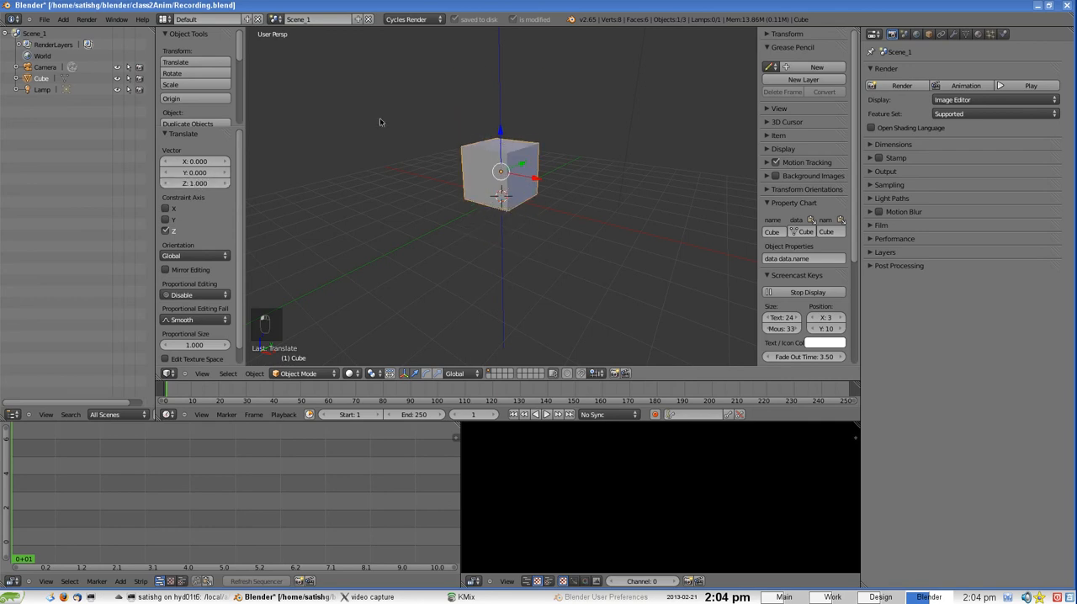
# Add a plane mesh as the floor and scale it about 10 times along X and about 8.7 times along Y
pyautogui.click(63, 19)
pyautogui.moveTo(74, 35)
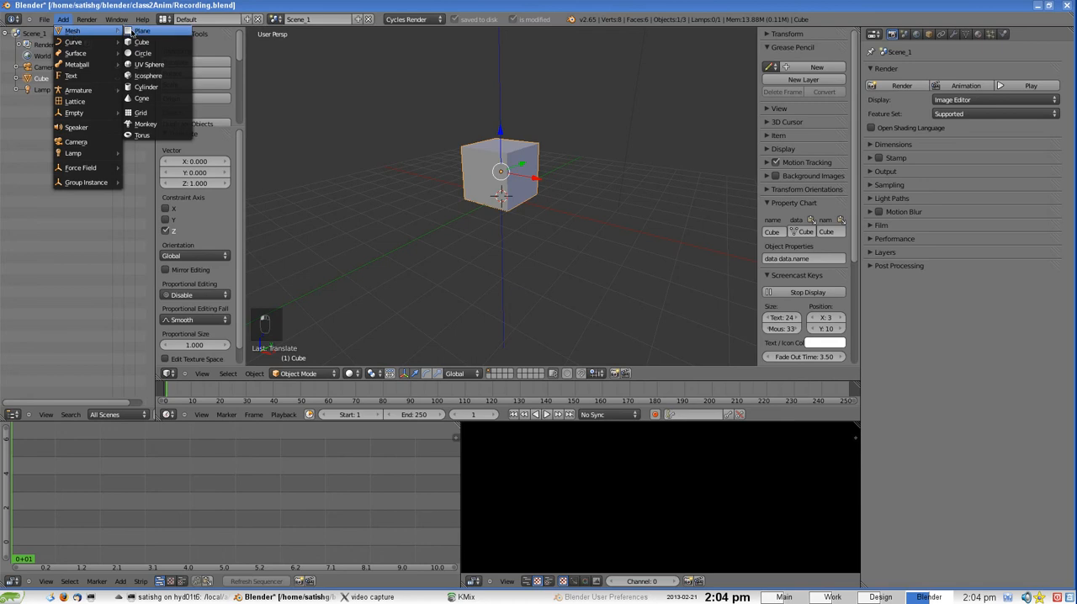
pyautogui.click(139, 32)
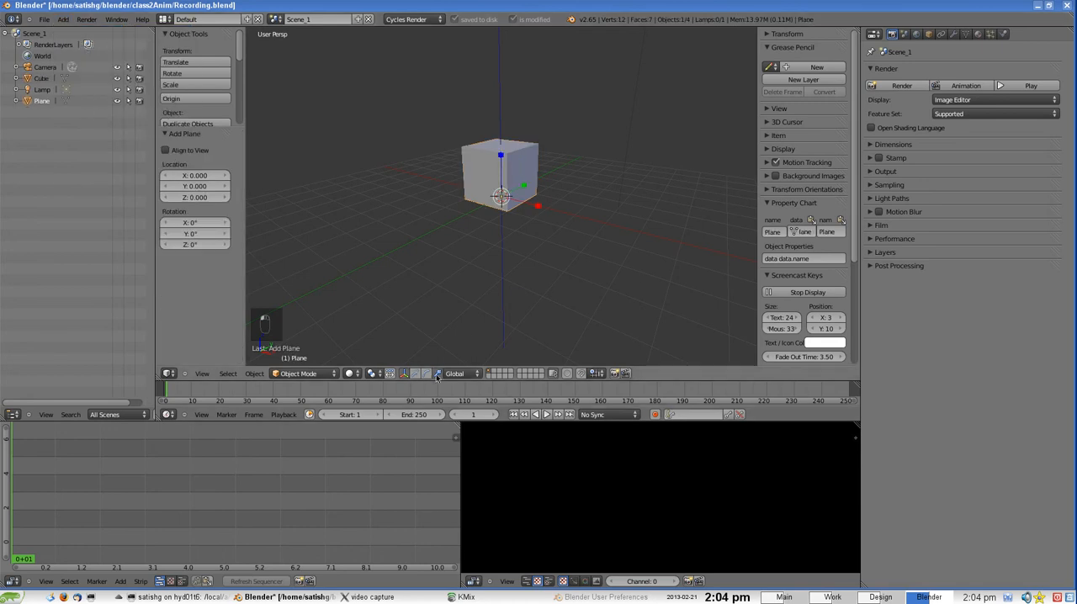
pyautogui.press('s')
pyautogui.press('x')
pyautogui.click(835, 266)
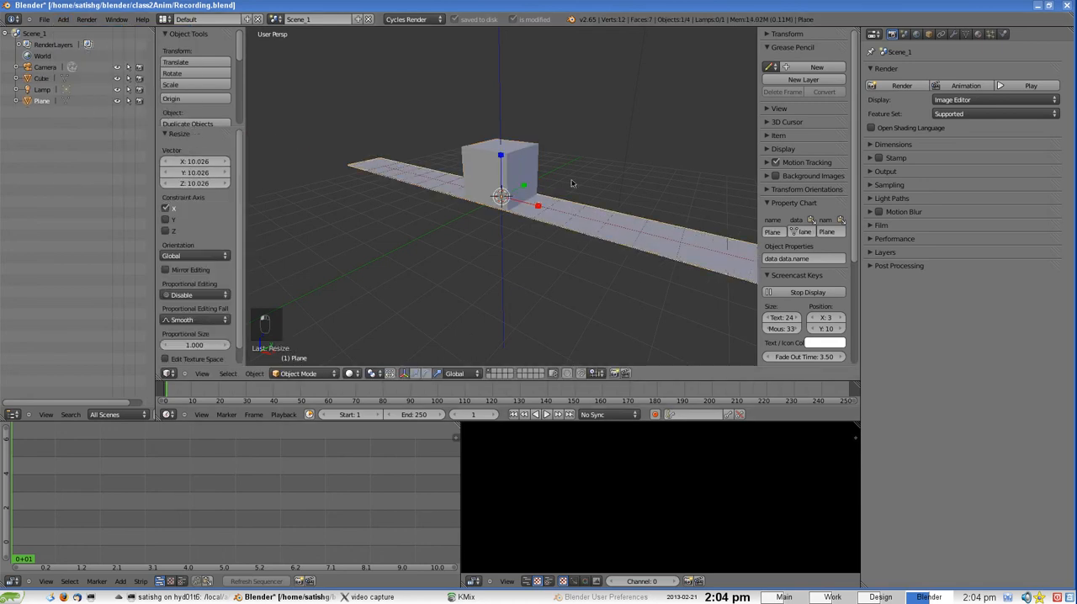
pyautogui.press('s')
pyautogui.press('y')
pyautogui.click(517, 199)
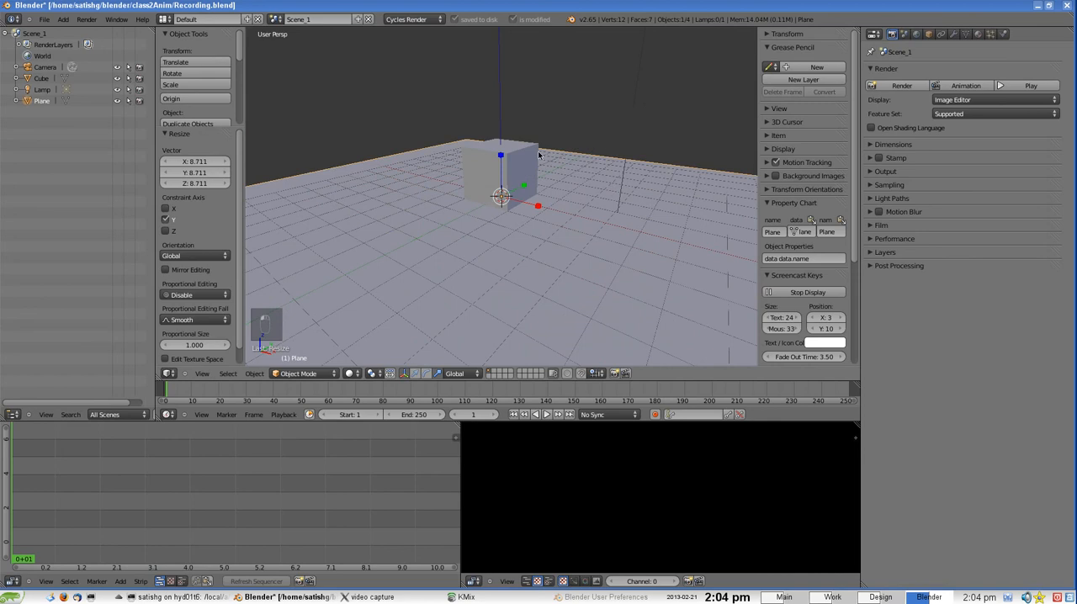
# Add a cylinder mesh at the centre of the floor plane
pyautogui.moveTo(517, 199); pyautogui.dragTo(455, 178, button='middle')
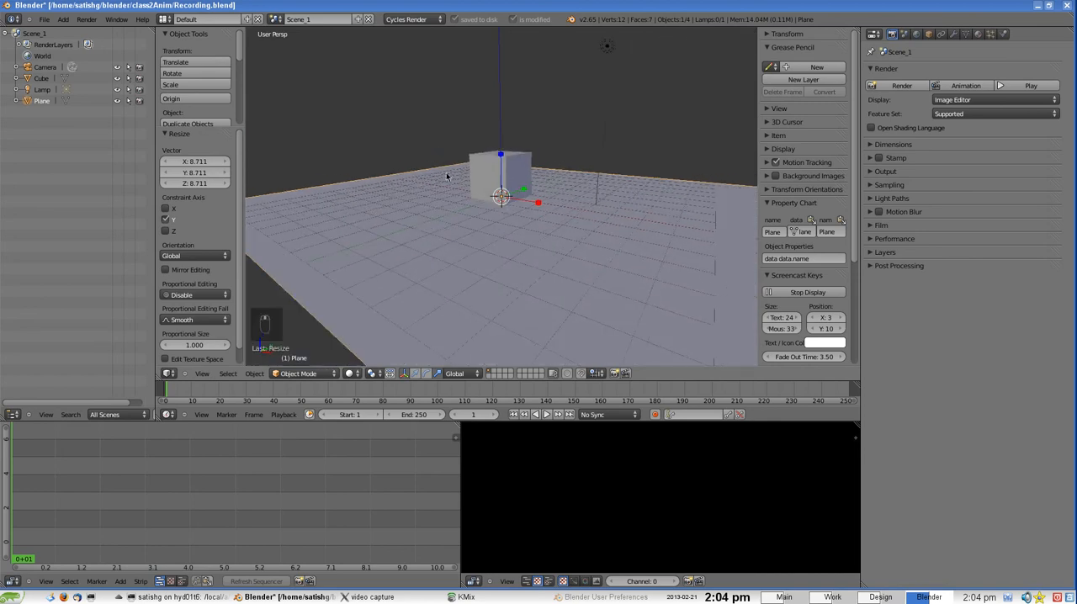
pyautogui.click(64, 18)
pyautogui.moveTo(74, 31)
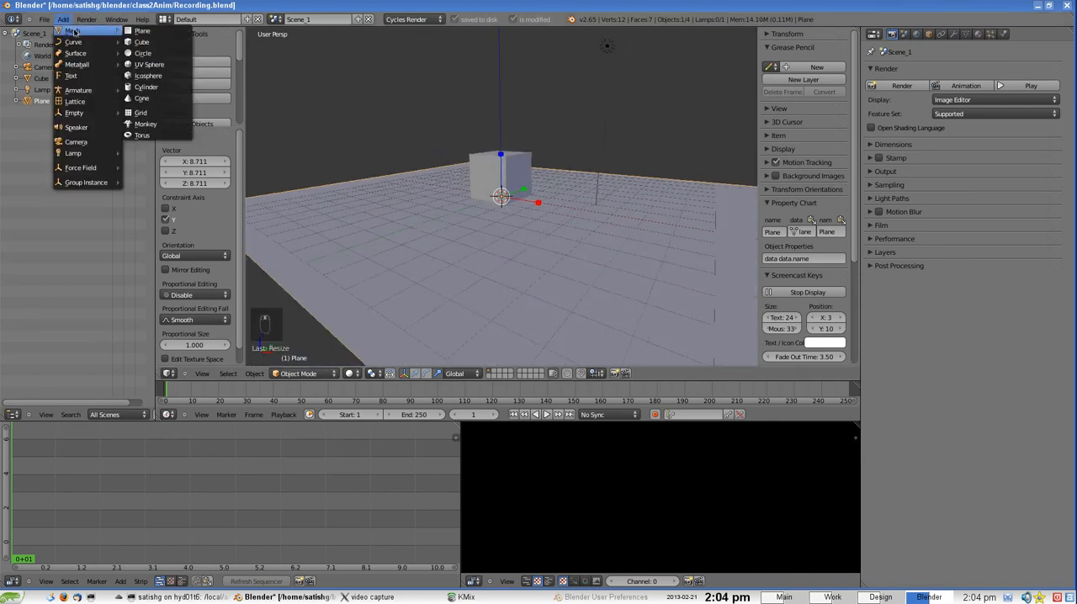
pyautogui.click(146, 87)
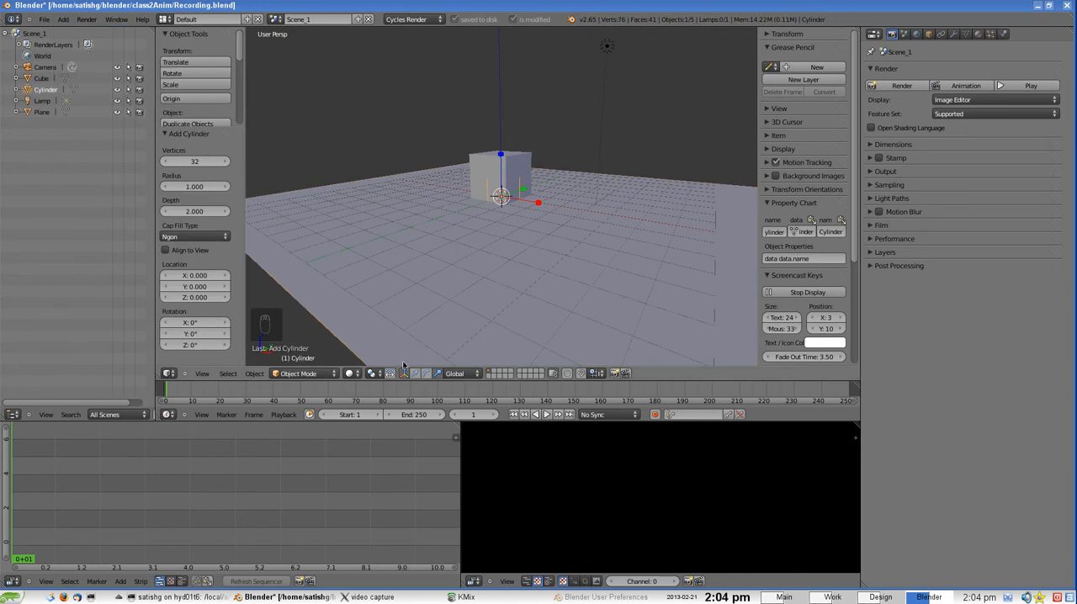
# Set the 3D view's shading to Wireframe so the cylinder inside the cube can be seen
pyautogui.click(352, 374)
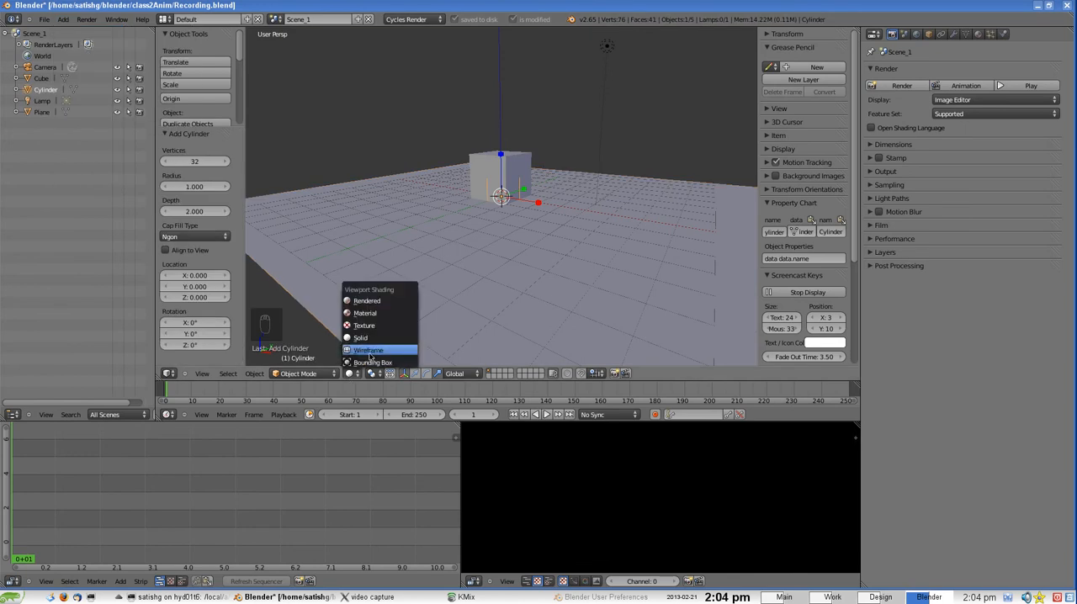
pyautogui.click(368, 352)
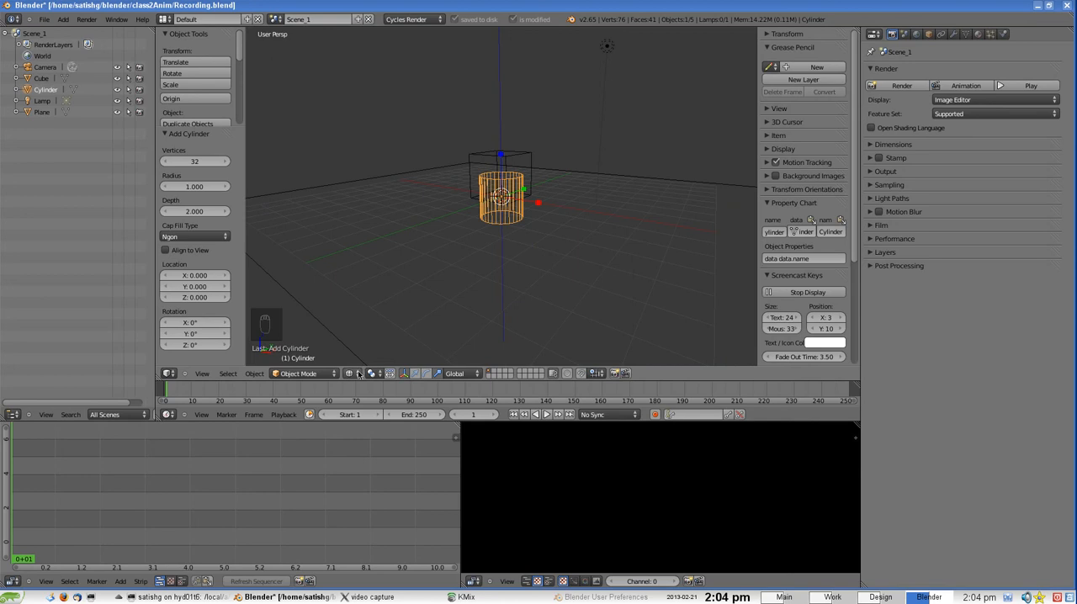
pyautogui.click(352, 373)
pyautogui.click(364, 338)
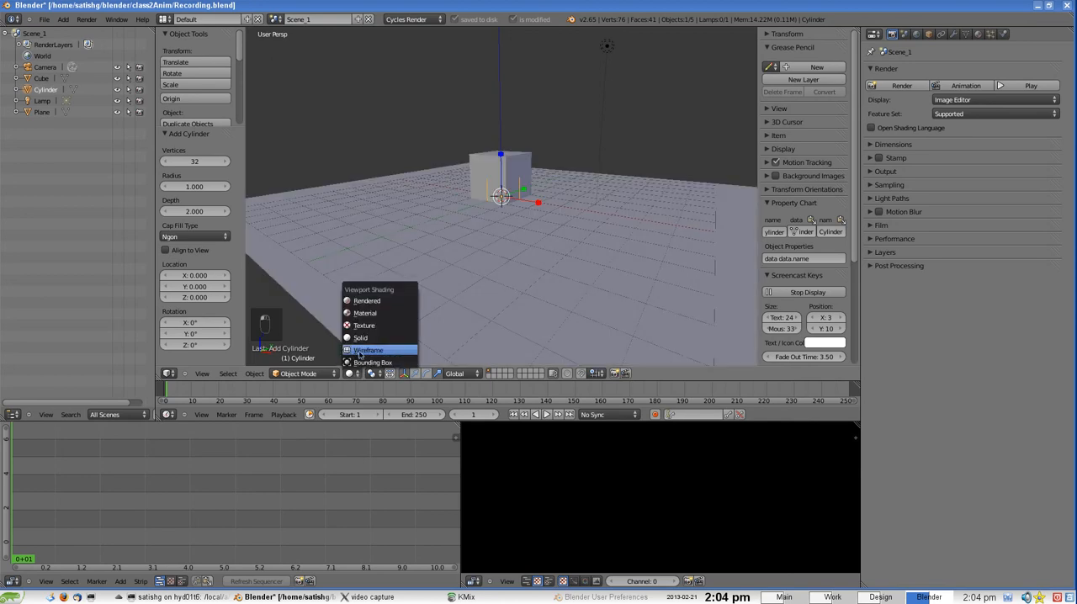
pyautogui.click(368, 350)
# Raise the cylinder along the Z axis and set the translation to exactly 1
pyautogui.scroll(2, 498, 204)
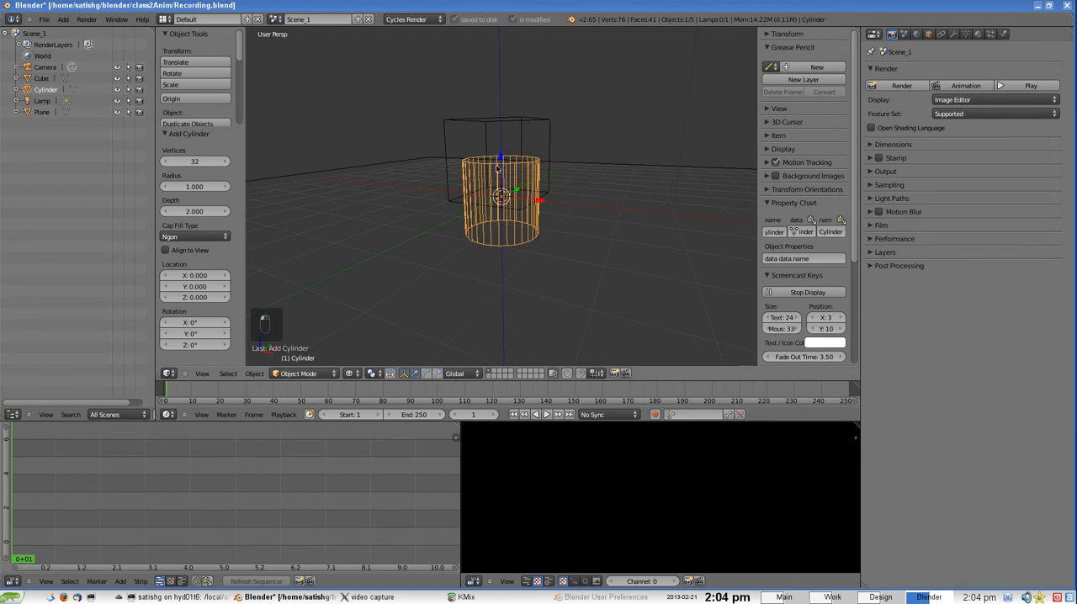
pyautogui.moveTo(497, 168); pyautogui.dragTo(499, 118)
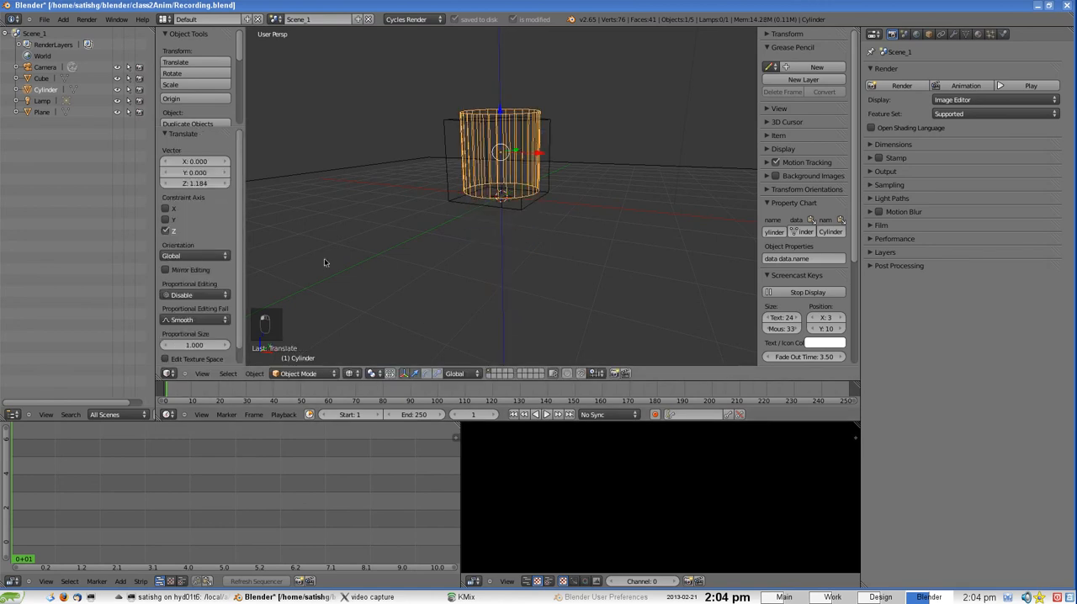
pyautogui.click(190, 181)
pyautogui.write('0')
pyautogui.press('Return')
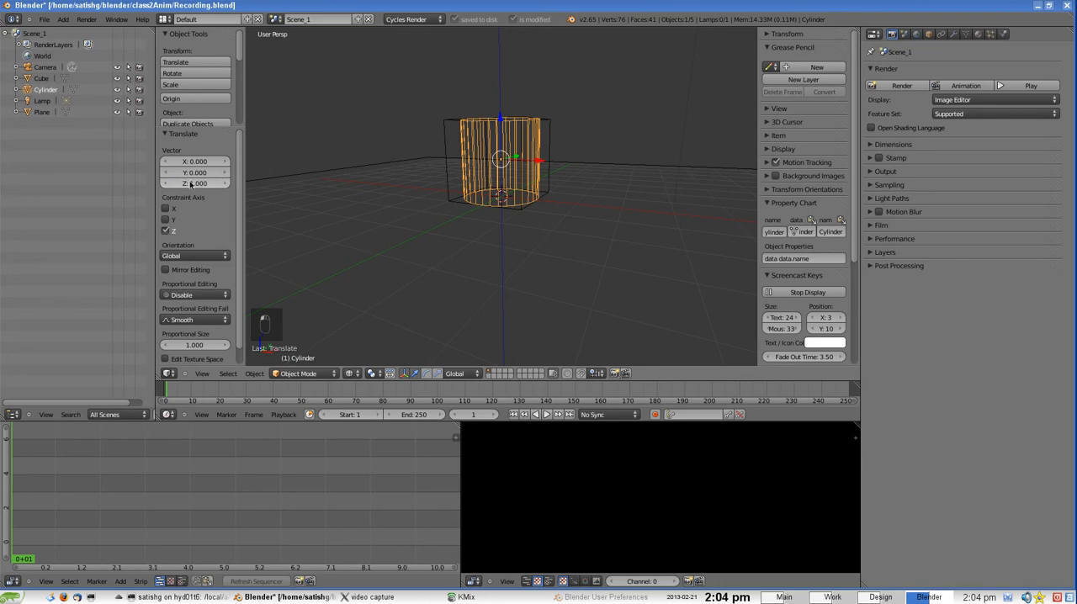
# Set the cylinder's origin to the 3D cursor at the centre of its base
pyautogui.scroll(3, 522, 170)
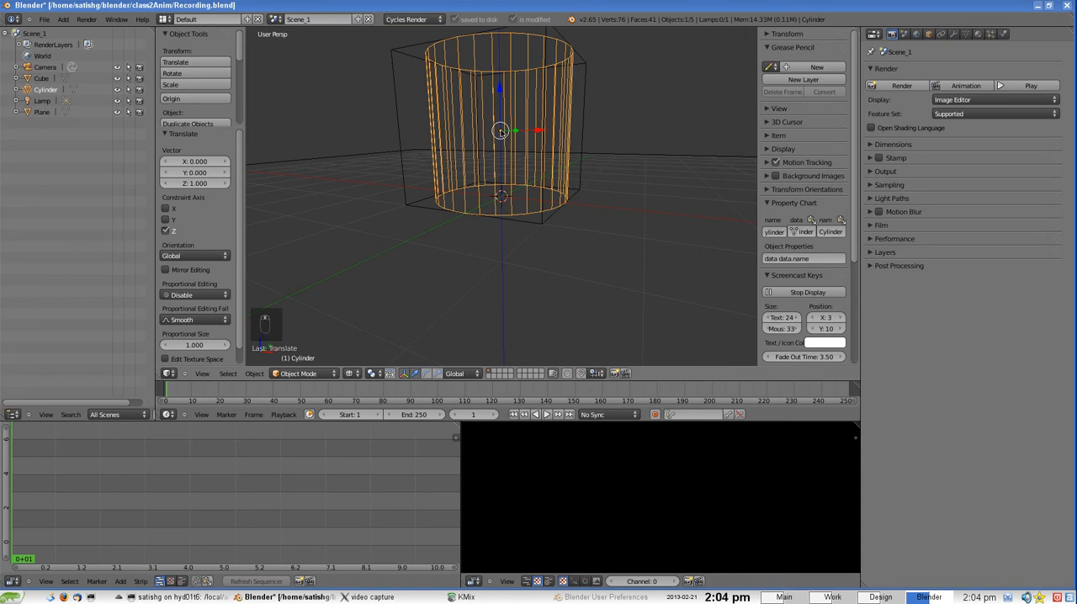
pyautogui.moveTo(501, 134); pyautogui.dragTo(521, 183, button='middle')
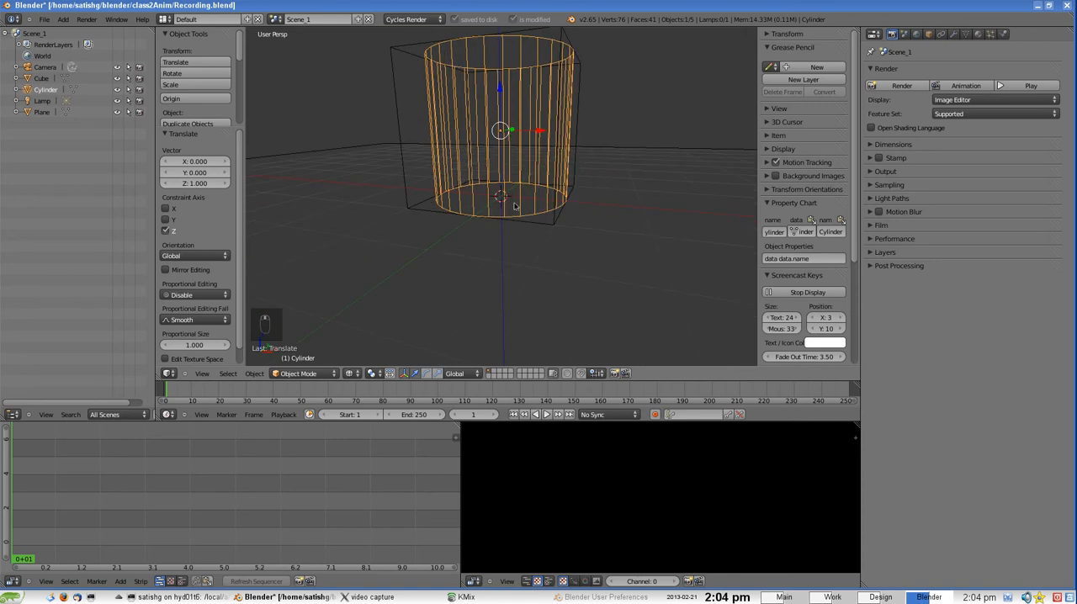
pyautogui.scroll(5, 502, 198)
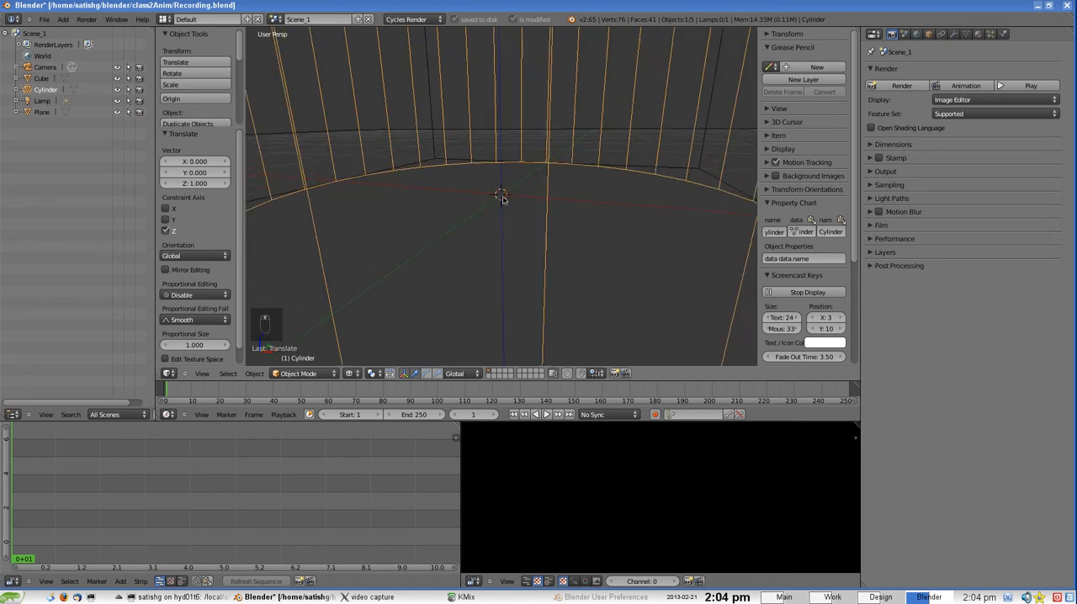
pyautogui.scroll(2, 502, 198)
pyautogui.scroll(-2, 501, 198)
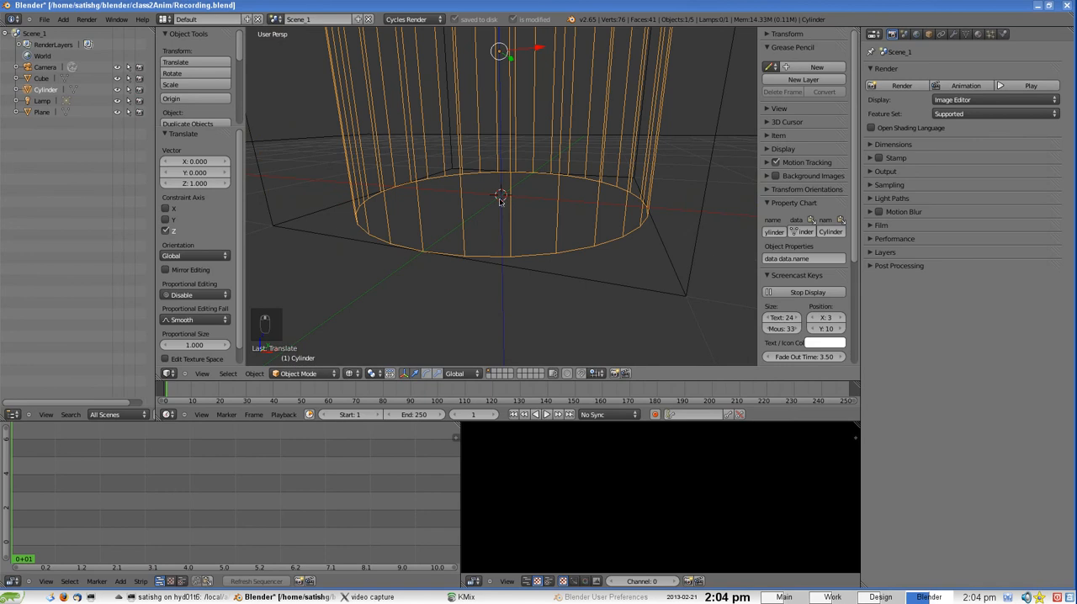
pyautogui.scroll(-1, 502, 198)
pyautogui.scroll(2, 502, 198)
pyautogui.scroll(-2, 502, 198)
pyautogui.scroll(-2, 502, 197)
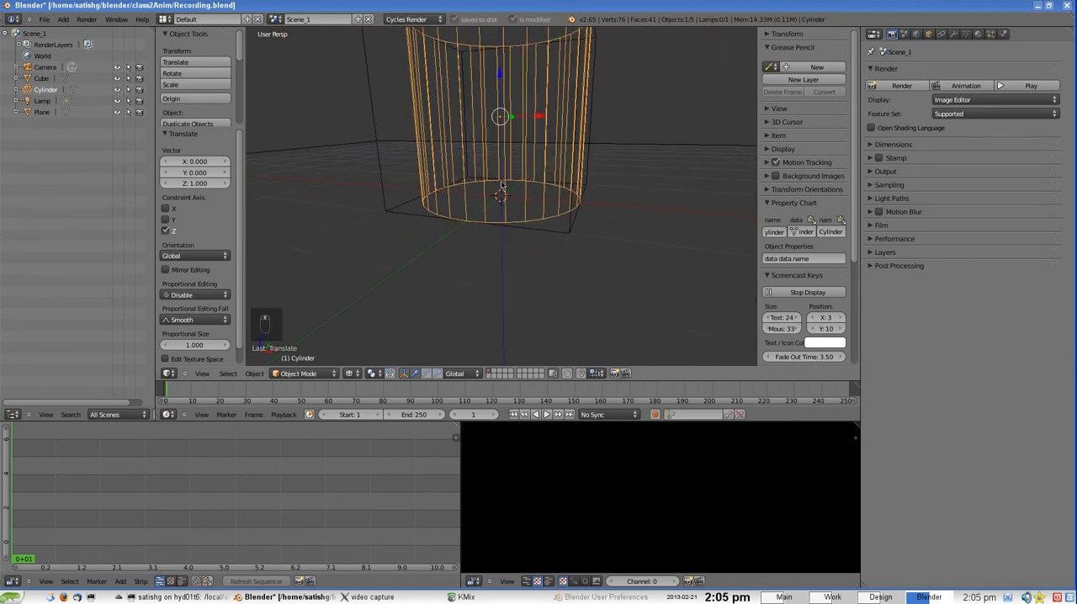
pyautogui.scroll(-2, 201, 97)
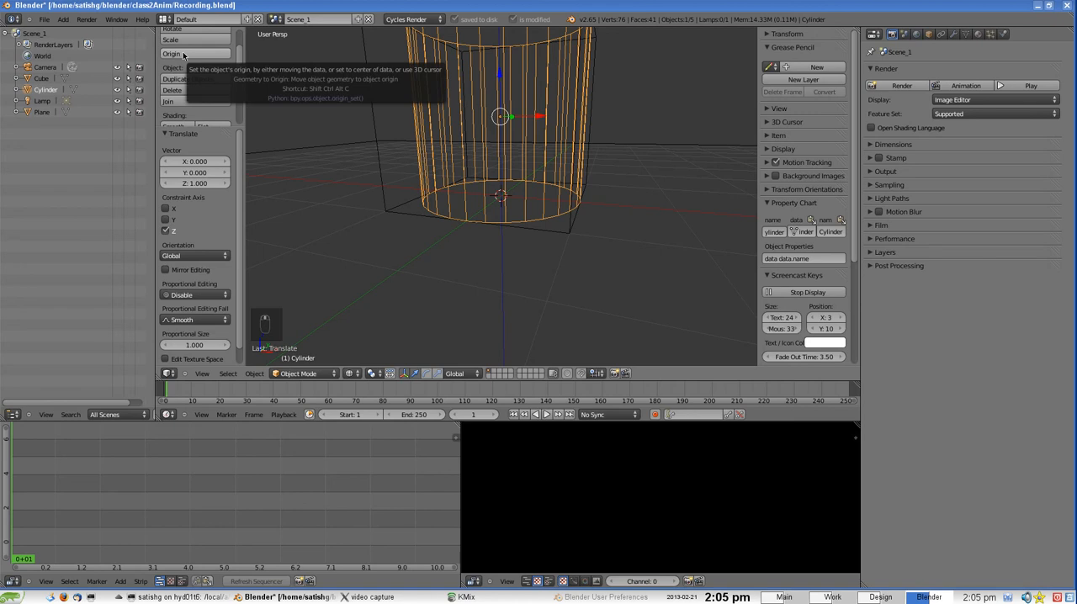
pyautogui.click(183, 54)
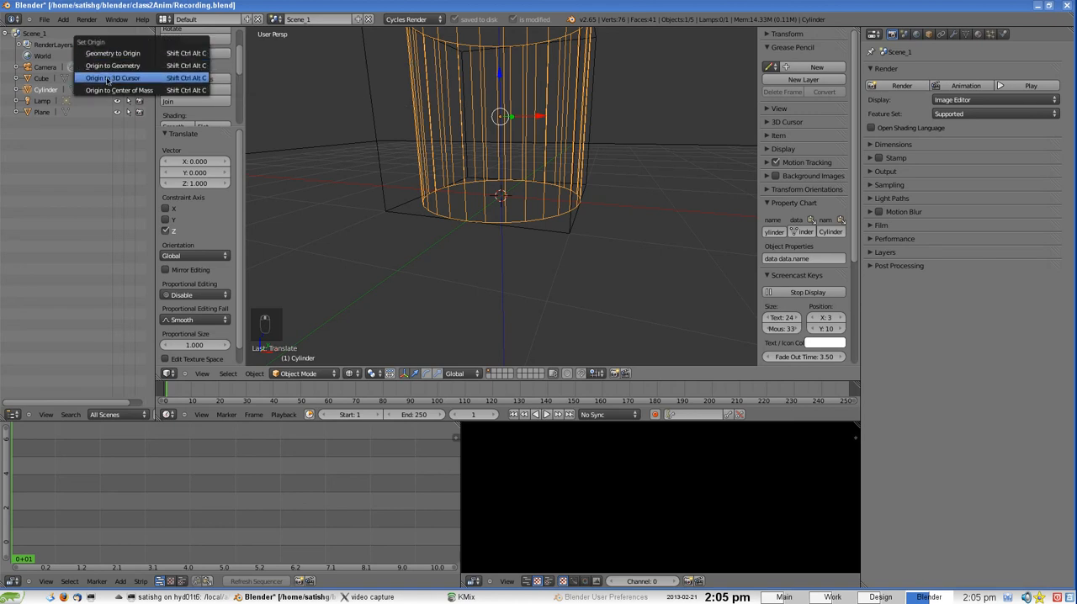
pyautogui.click(132, 82)
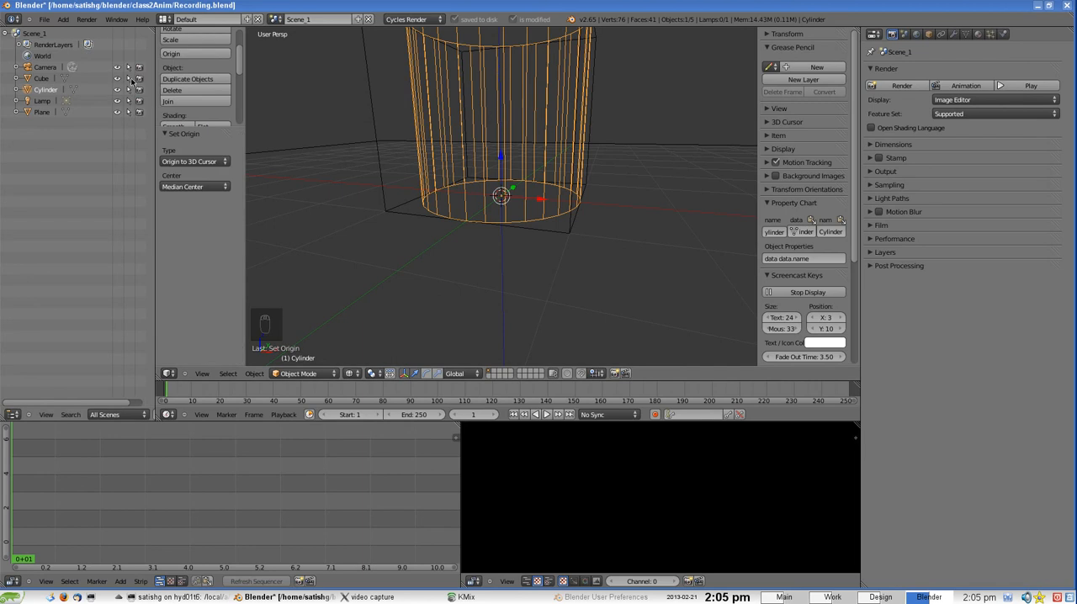
pyautogui.scroll(-3, 522, 192)
pyautogui.press('r')
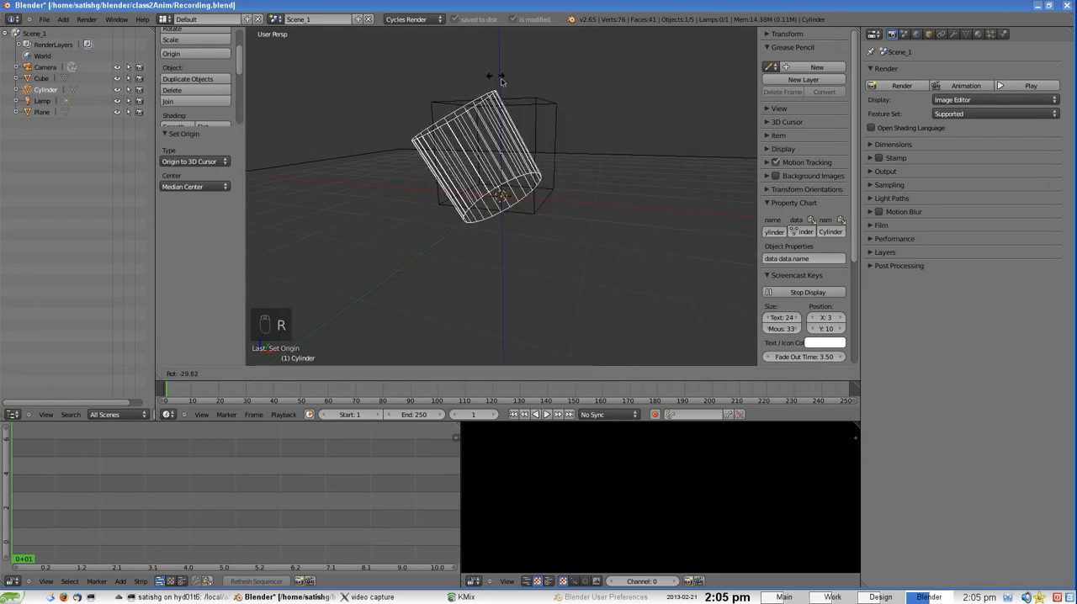
pyautogui.rightClick(497, 168)
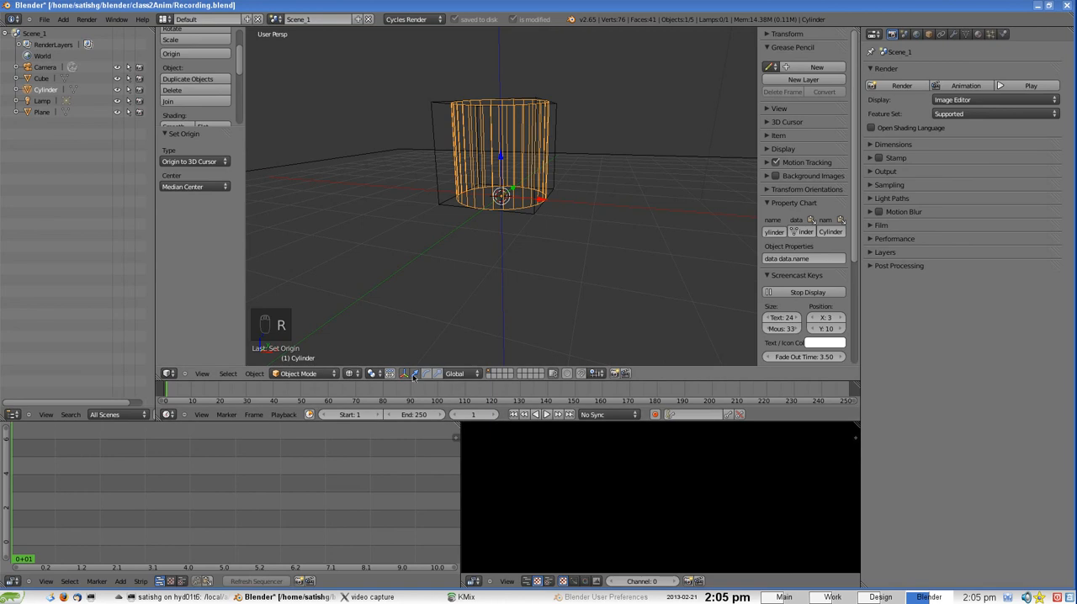
# Stretch the cylinder upward along the Z axis with the scale manipulator to form a tall column
pyautogui.click(438, 374)
pyautogui.scroll(-1, 496, 210)
pyautogui.scroll(-3, 497, 210)
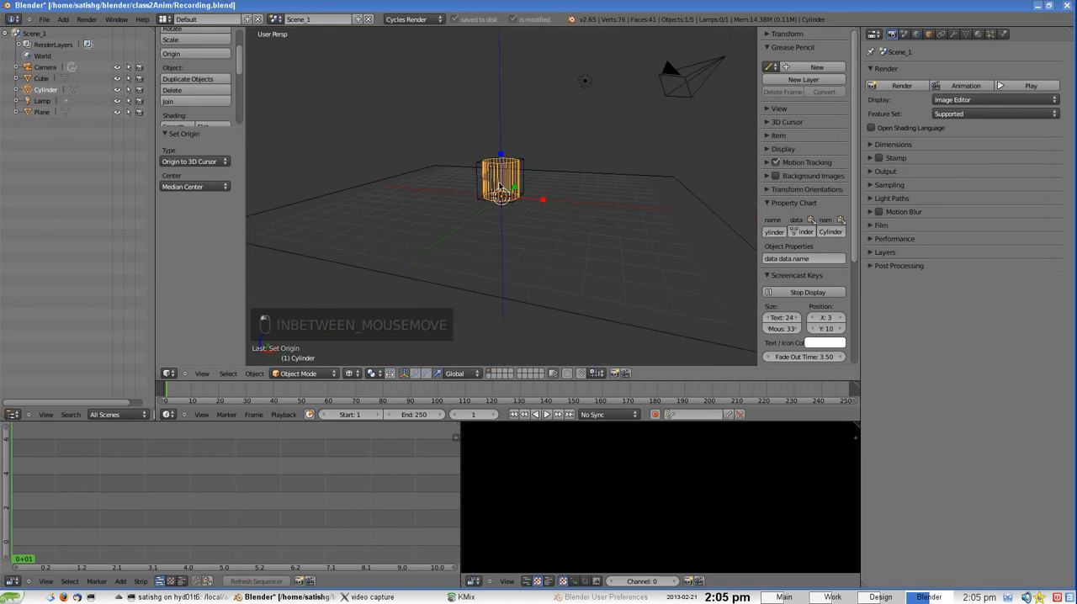
pyautogui.moveTo(503, 156); pyautogui.dragTo(502, 84)
# Move the tall cylinder about 3.35 units along the X axis, away from the cube
pyautogui.moveTo(545, 203); pyautogui.dragTo(602, 207)
pyautogui.click(415, 373)
pyautogui.scroll(2, 560, 238)
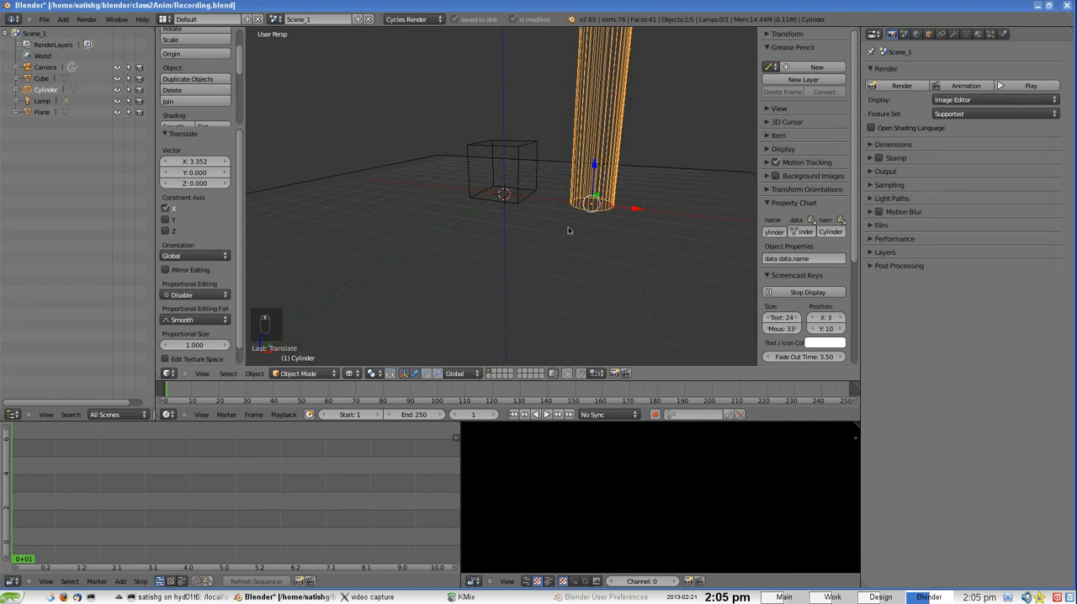
pyautogui.scroll(-2, 544, 181)
pyautogui.moveTo(570, 233); pyautogui.dragTo(574, 159, button='middle')
pyautogui.scroll(-1, 524, 163)
pyautogui.scroll(2, 526, 166)
pyautogui.scroll(-1, 527, 159)
pyautogui.scroll(-2, 532, 179)
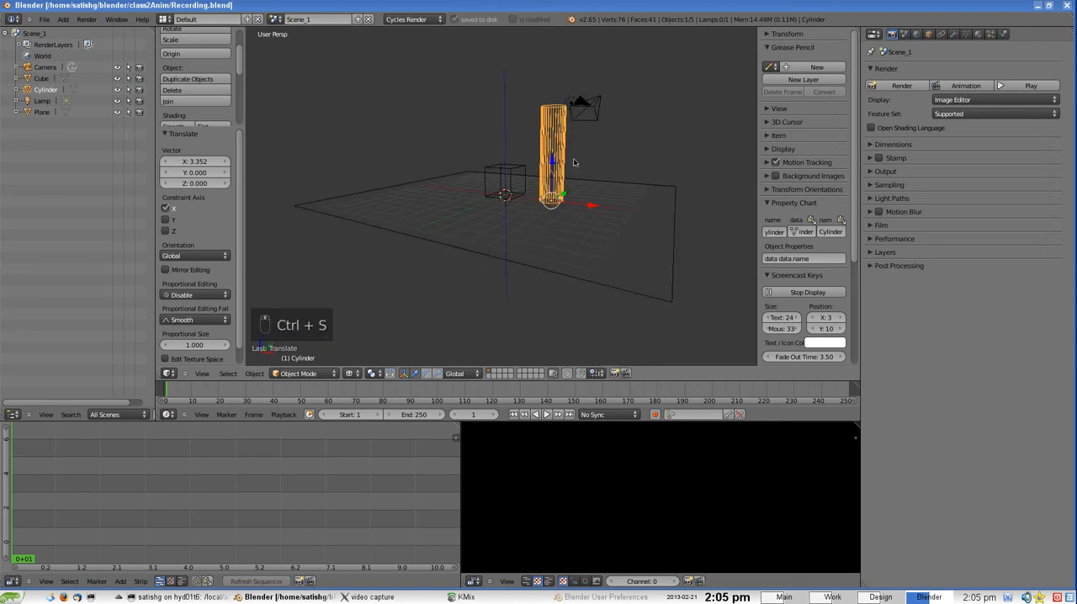
# Select the camera, look through it and switch the 3D view to solid shading
pyautogui.rightClick(600, 106)
pyautogui.moveTo(599, 111); pyautogui.dragTo(601, 171, button='middle')
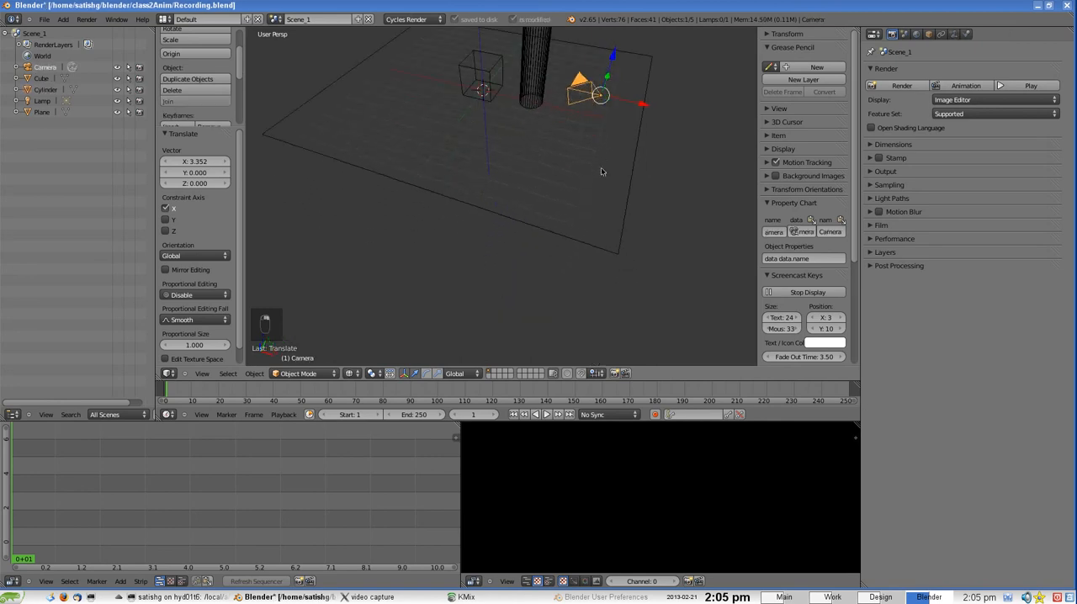
pyautogui.moveTo(599, 99)
pyautogui.mouseDown(button='middle')
pyautogui.moveTo(564, 104)
pyautogui.moveTo(582, 110)
pyautogui.mouseUp(button='middle')
pyautogui.click(204, 376)
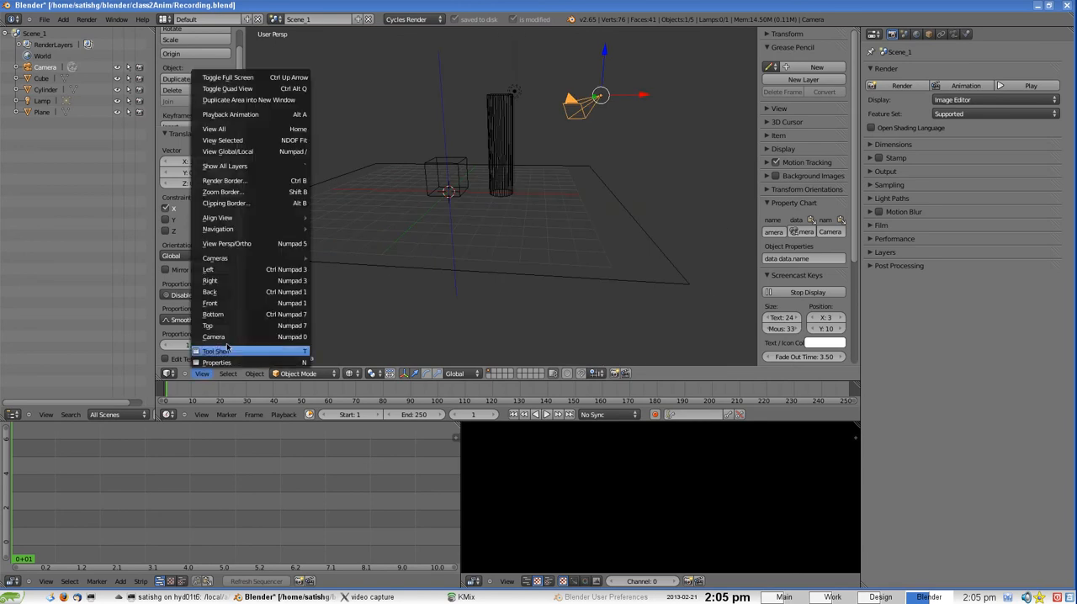
pyautogui.click(234, 336)
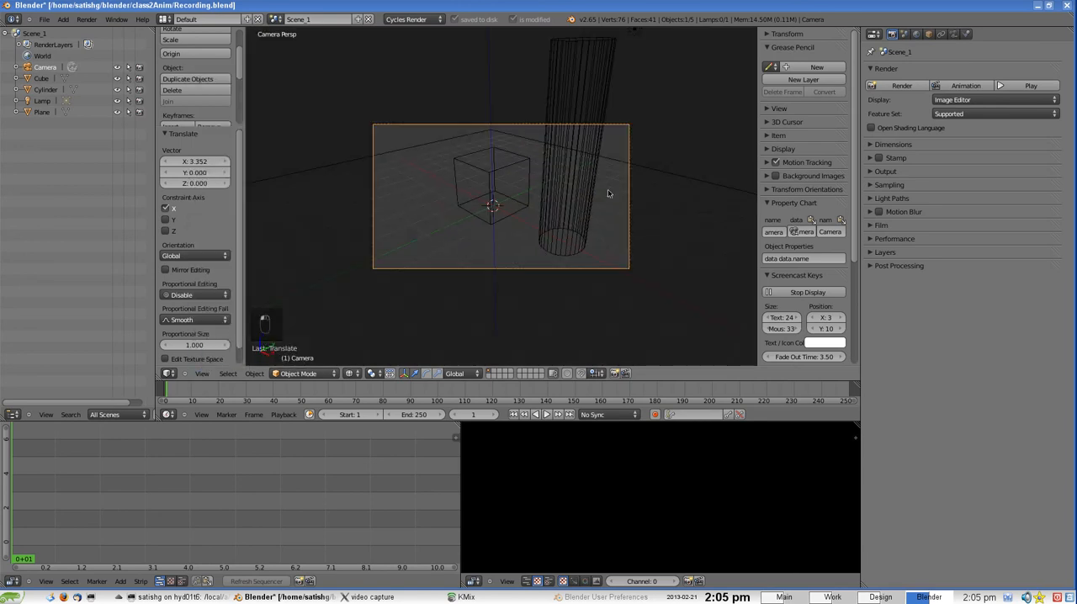
pyautogui.press('z')
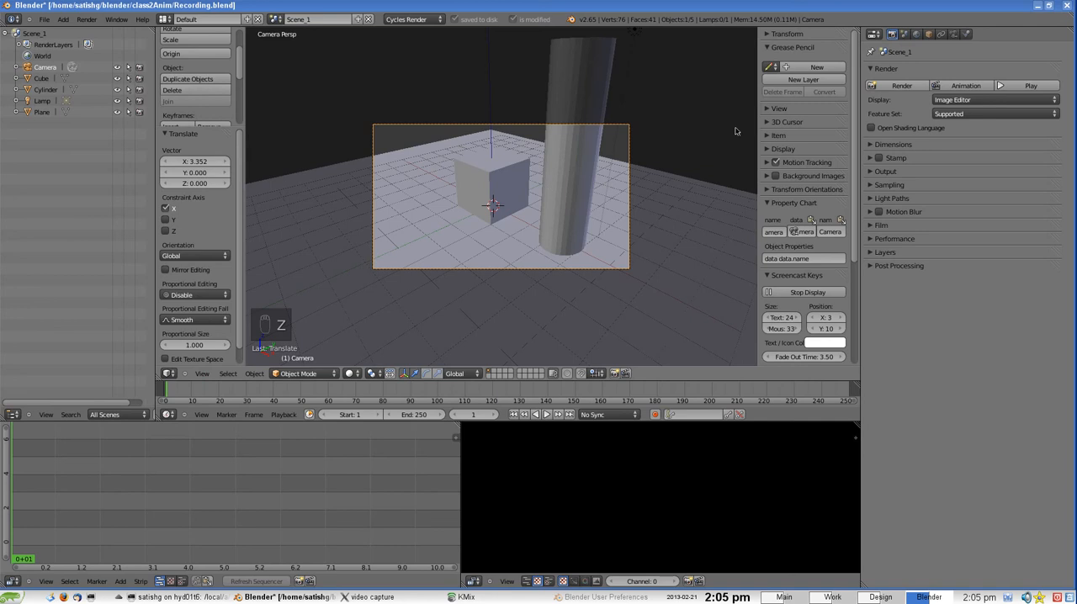
# Lock the camera to the view and pull it back to frame the cube, the whole column and more floor
pyautogui.click(768, 109)
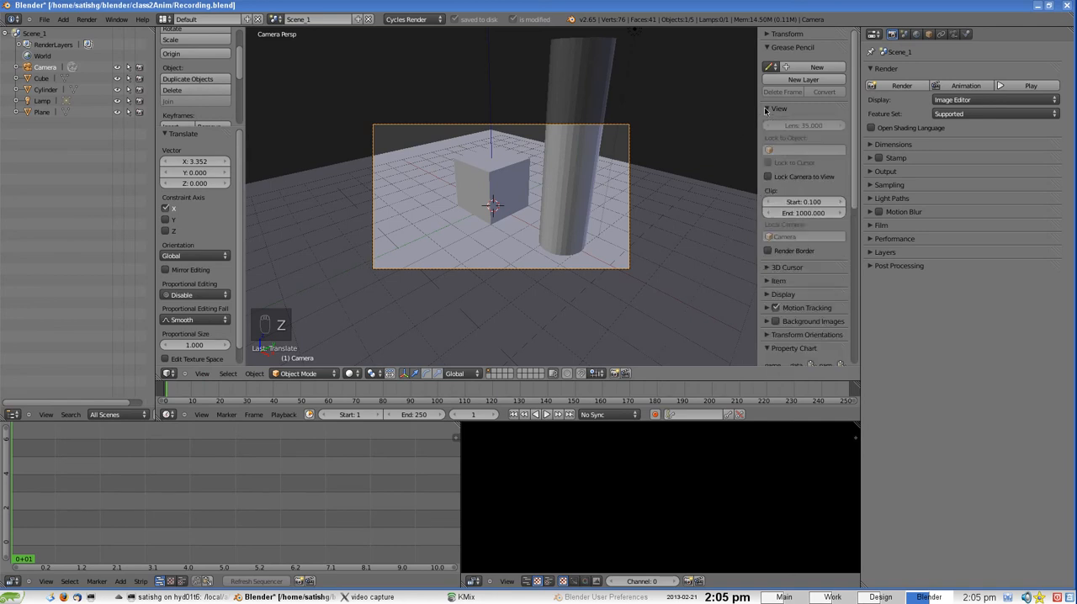
pyautogui.click(782, 178)
pyautogui.scroll(-8, 567, 190)
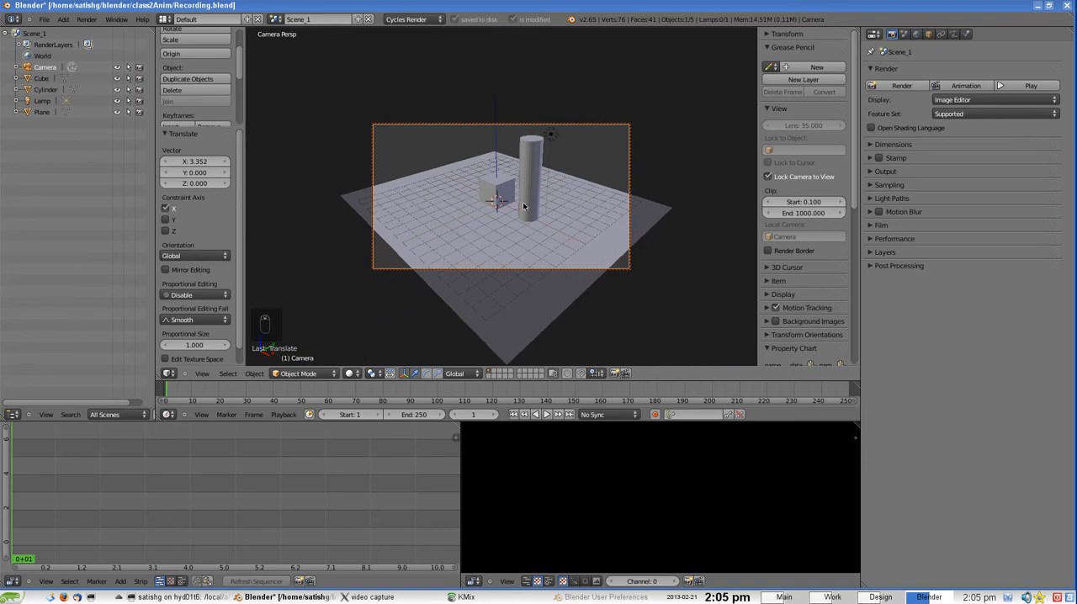
# Reframe the scene from a lower camera angle with Fly Navigation, adjust the camera's distance, and unlock the camera from the view
pyautogui.press('space')
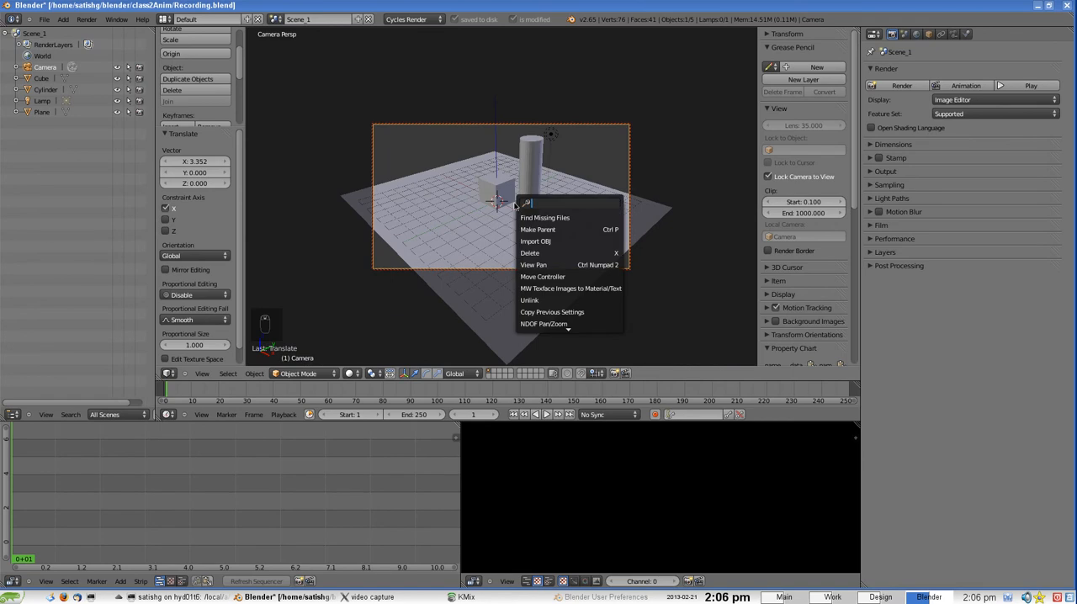
pyautogui.write('fly')
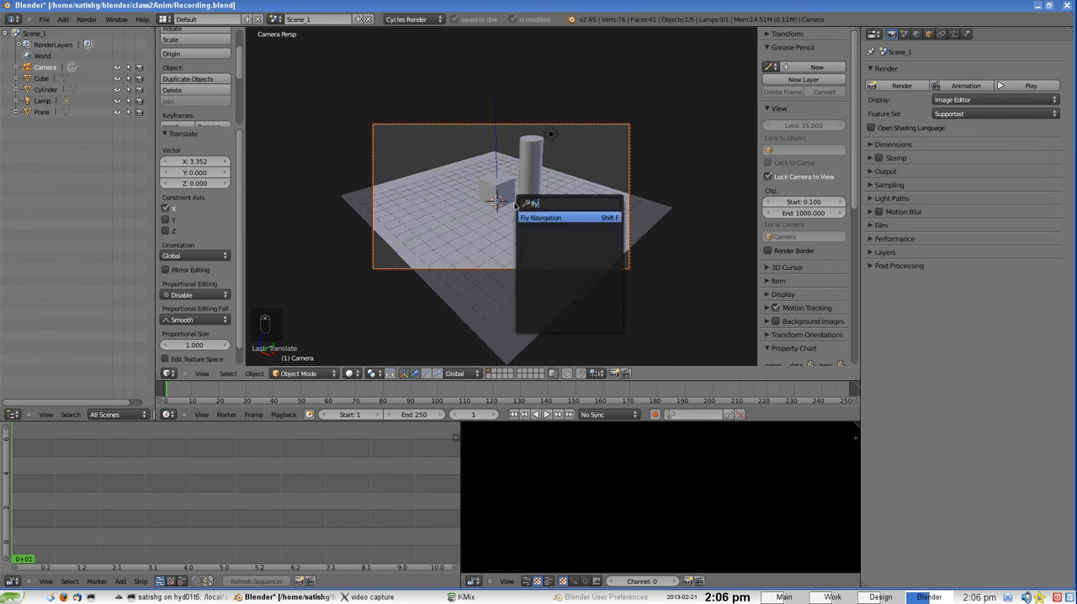
pyautogui.click(604, 216)
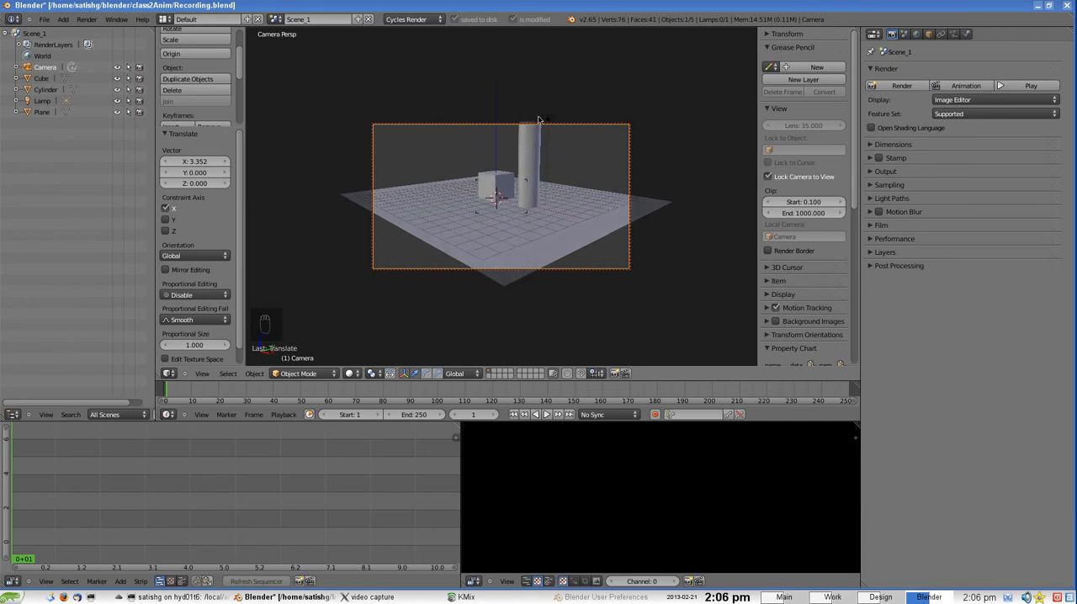
pyautogui.click(533, 180)
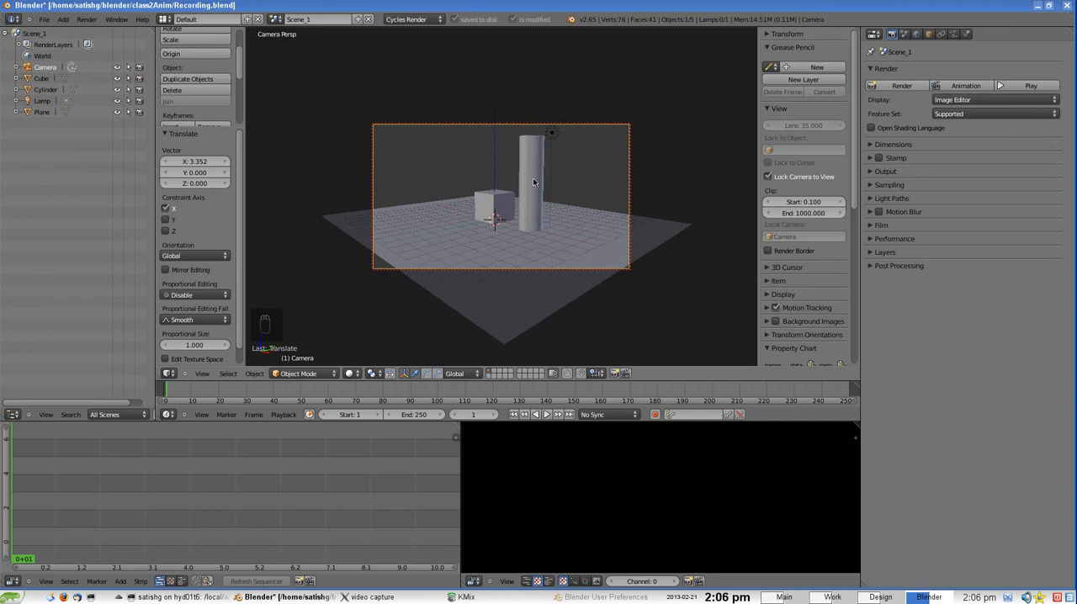
pyautogui.scroll(3, 534, 180)
pyautogui.scroll(-3, 534, 181)
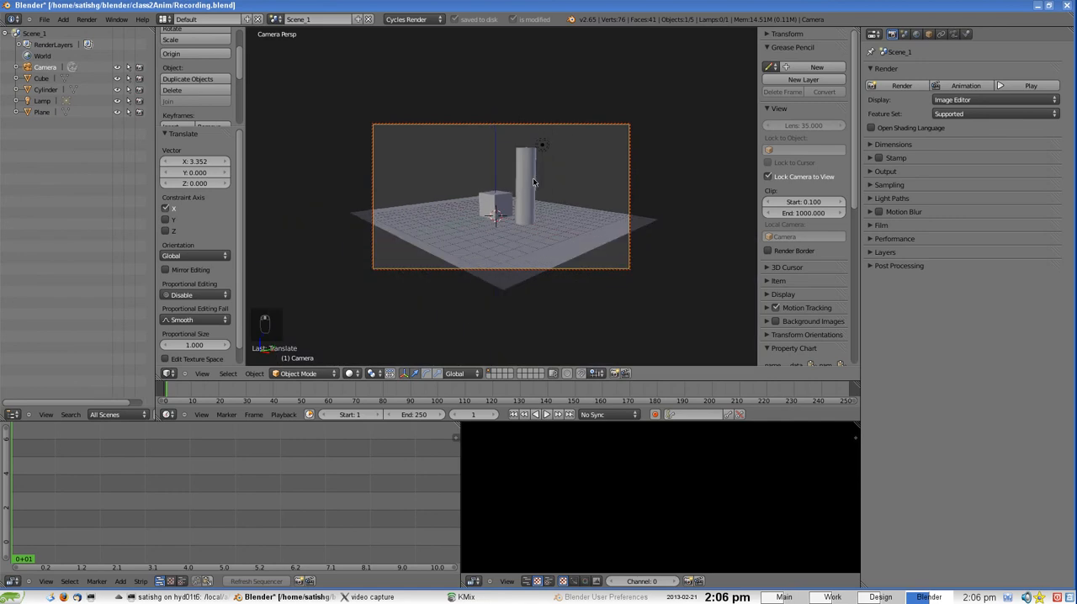
pyautogui.click(795, 176)
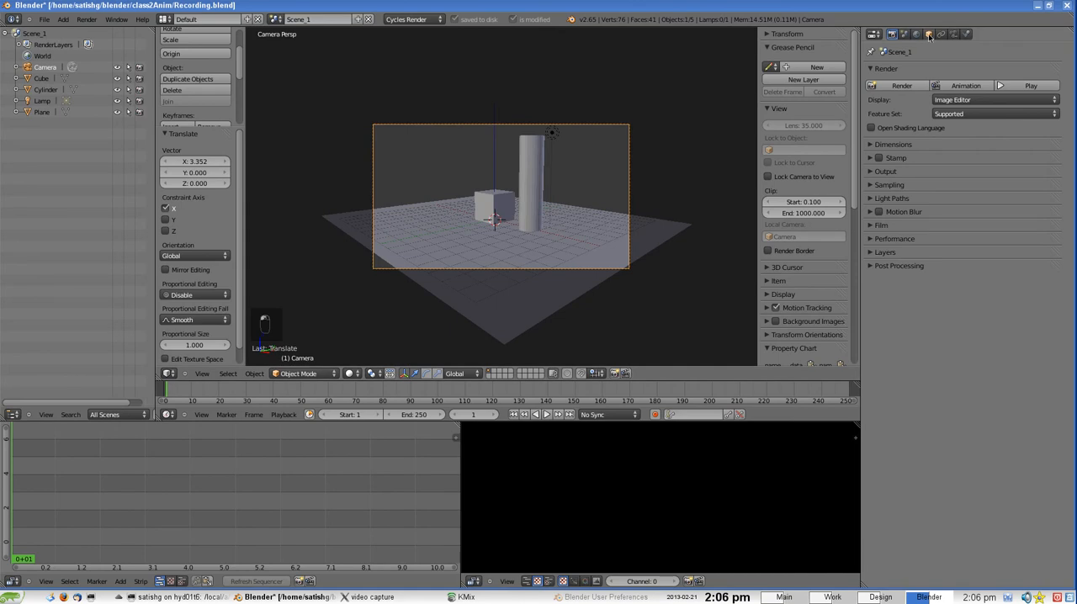
# Leave the camera view for an orthographic view and turn on the Name and Axis display for the camera object
pyautogui.click(929, 35)
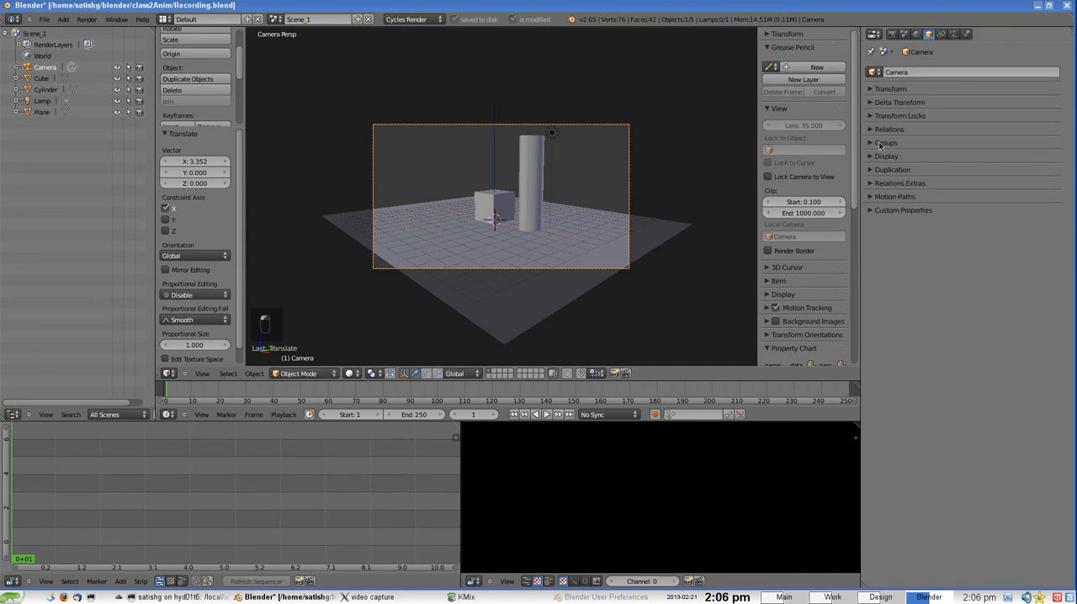
pyautogui.click(872, 158)
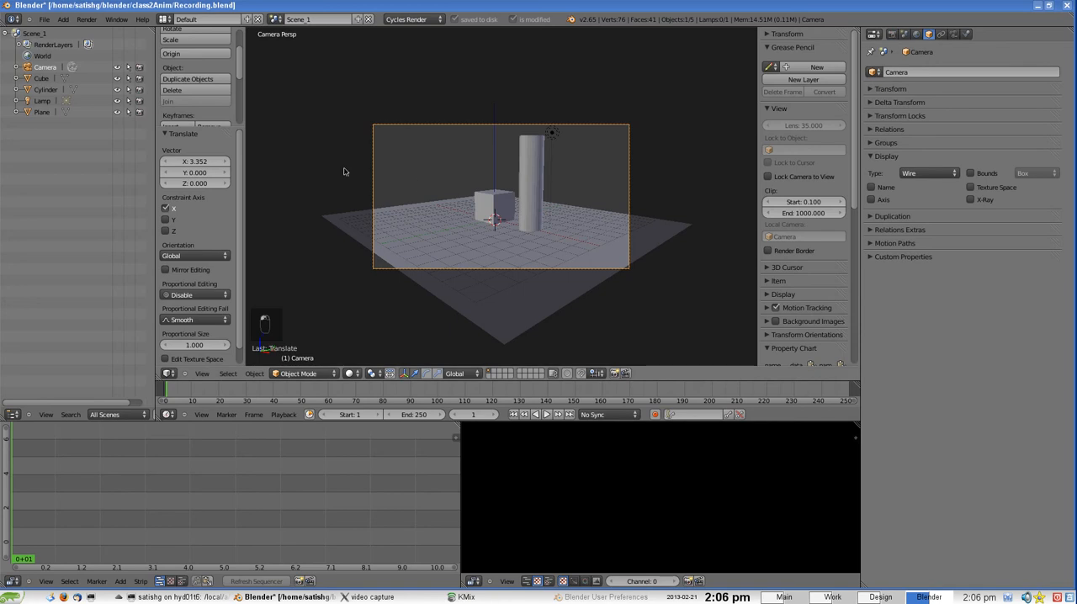
pyautogui.click(202, 374)
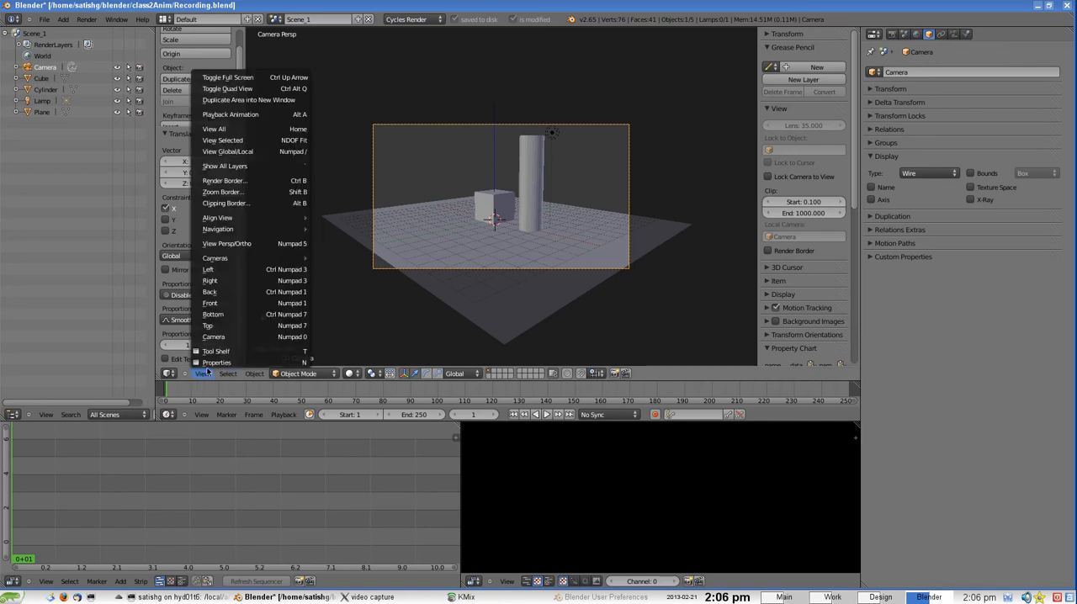
pyautogui.click(235, 245)
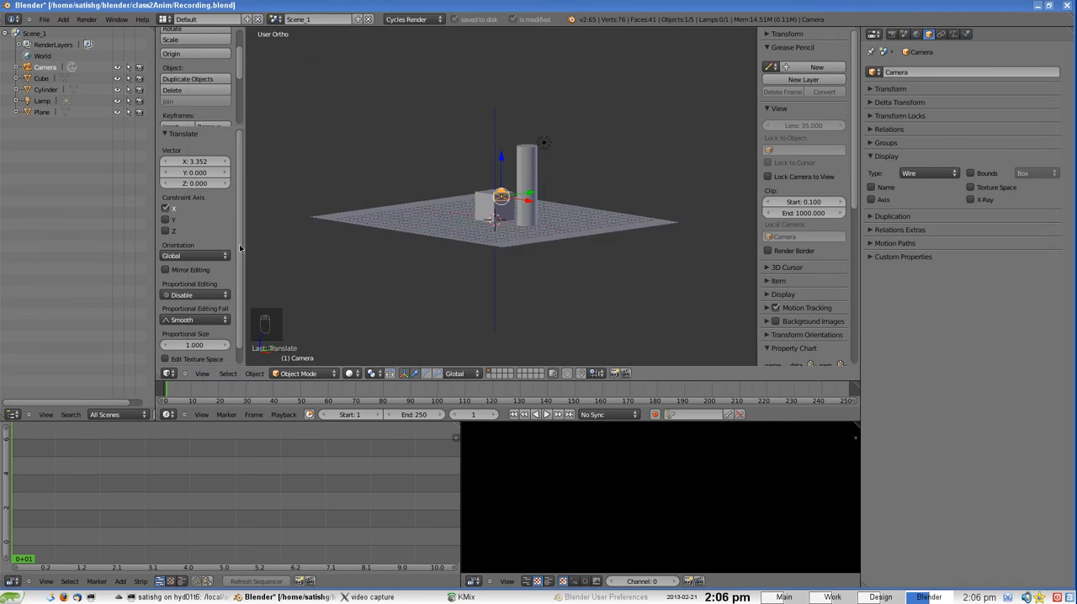
pyautogui.moveTo(459, 156); pyautogui.dragTo(521, 196, button='middle')
pyautogui.click(884, 189)
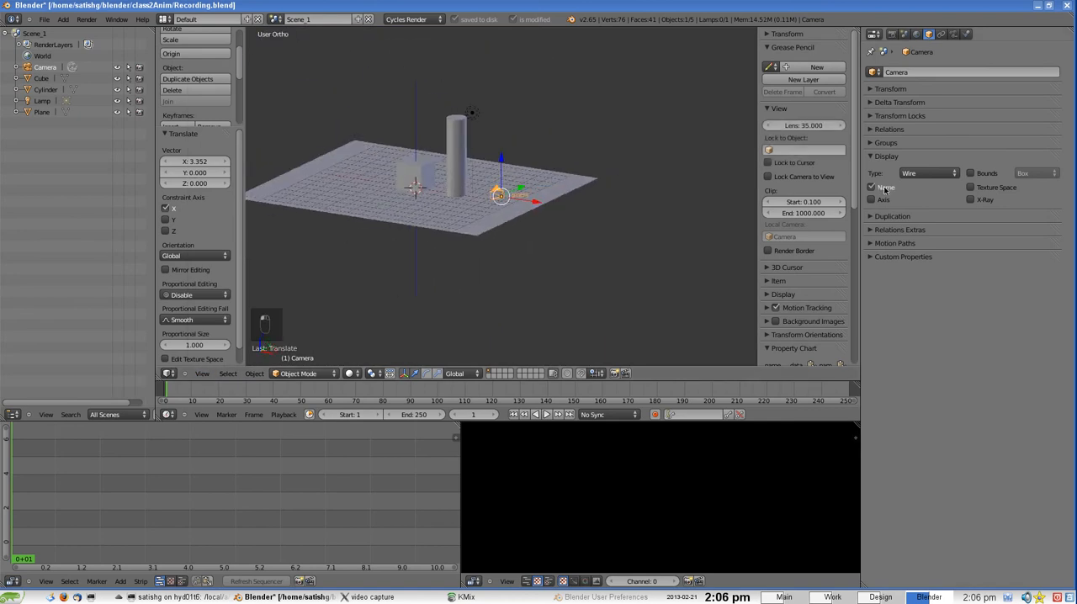
pyautogui.click(883, 201)
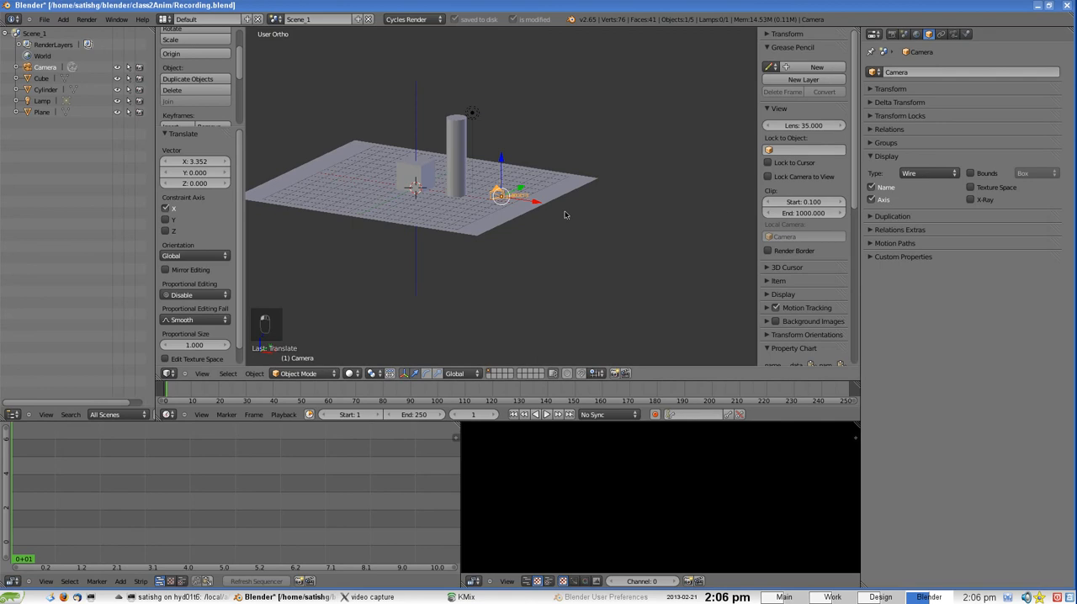
# Hide the transform manipulator and view the camera's name and axes from several angles
pyautogui.moveTo(568, 214); pyautogui.dragTo(562, 213, button='middle')
pyautogui.click(404, 375)
pyautogui.moveTo(495, 205)
pyautogui.mouseDown(button='middle')
pyautogui.moveTo(621, 225)
pyautogui.moveTo(460, 228)
pyautogui.moveTo(449, 191)
pyautogui.moveTo(511, 217)
pyautogui.mouseUp(button='middle')
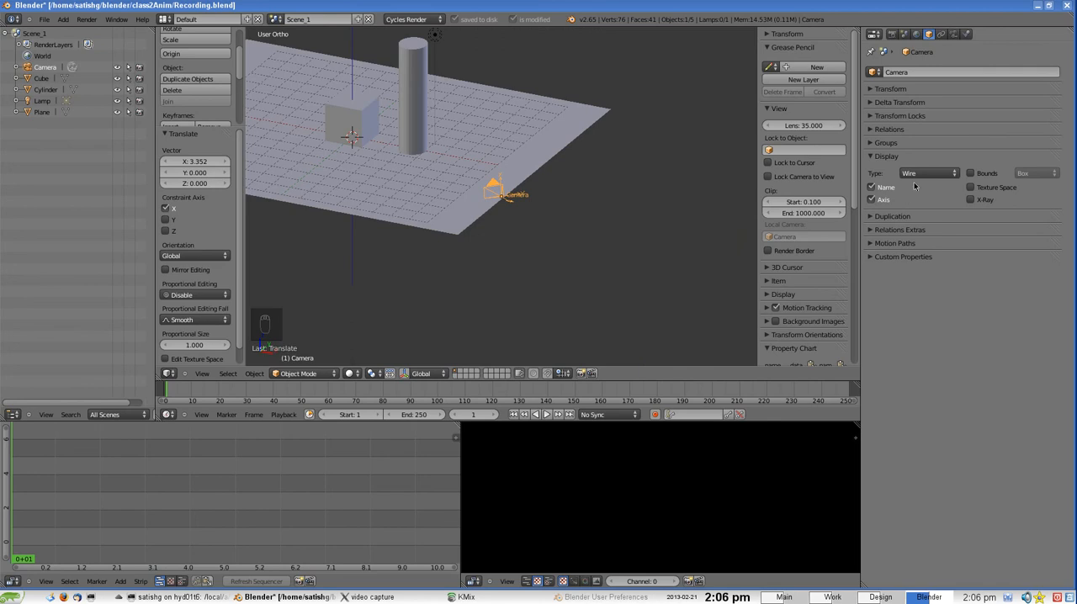
pyautogui.moveTo(577, 226); pyautogui.dragTo(511, 217, button='middle')
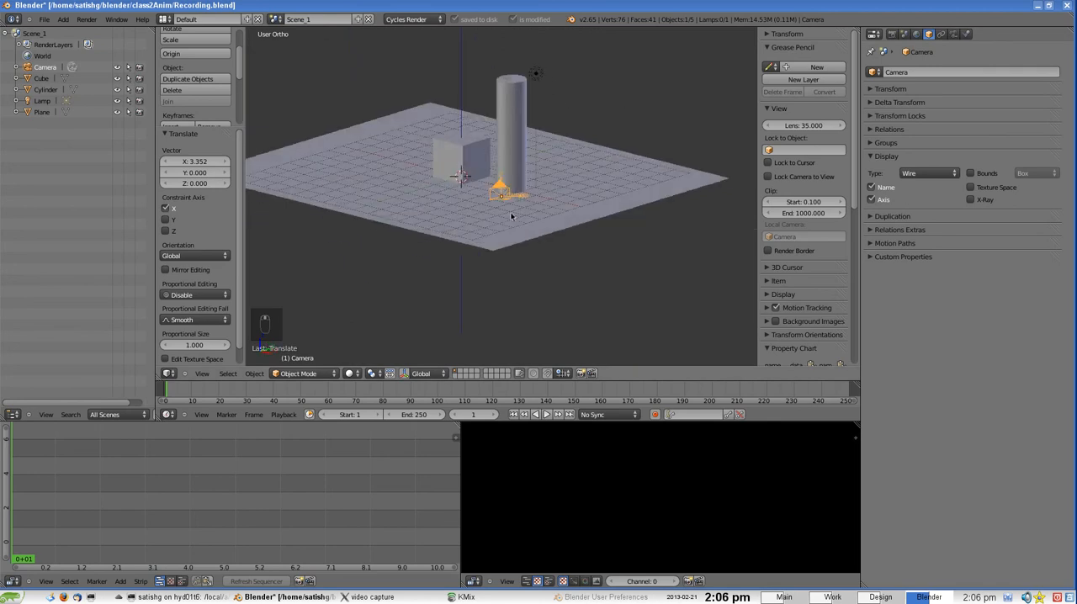
# Turn on the Wire display for the cube and the cylinder, and return to the camera view
pyautogui.rightClick(482, 156)
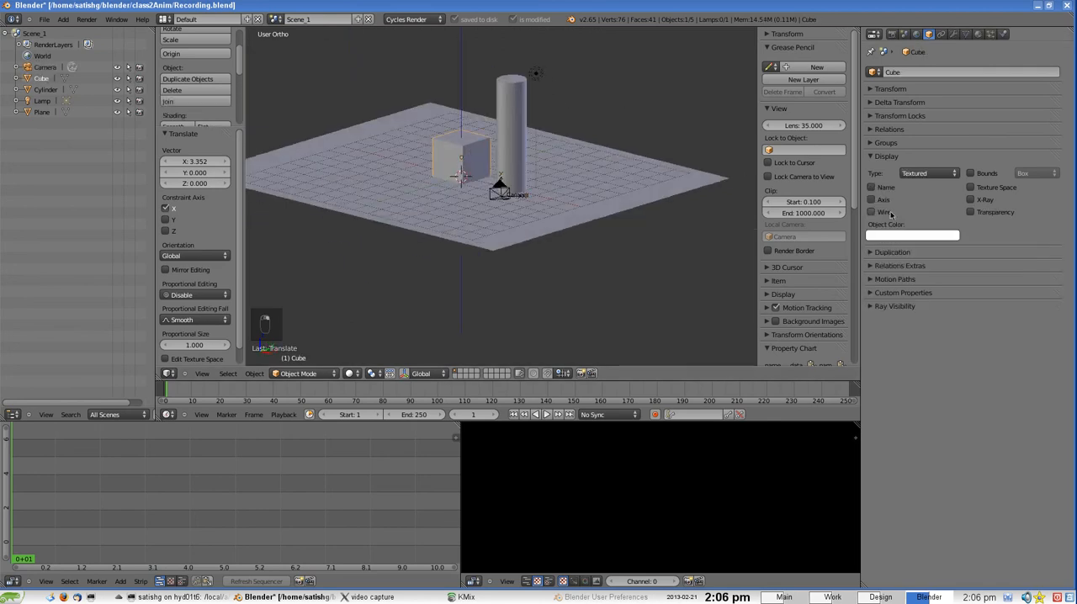
pyautogui.click(882, 215)
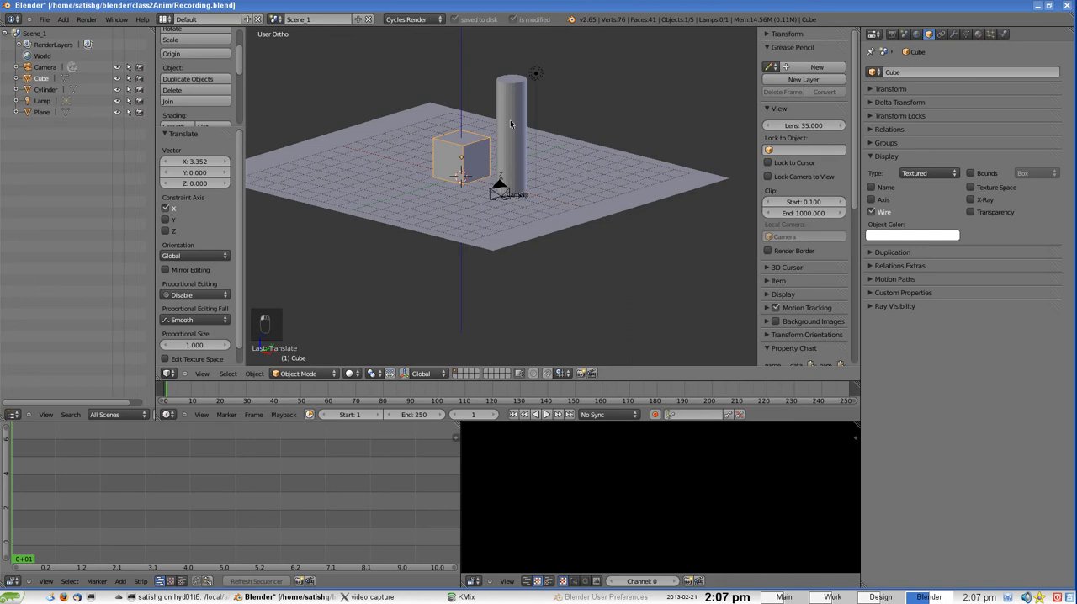
pyautogui.rightClick(511, 124)
pyautogui.click(884, 213)
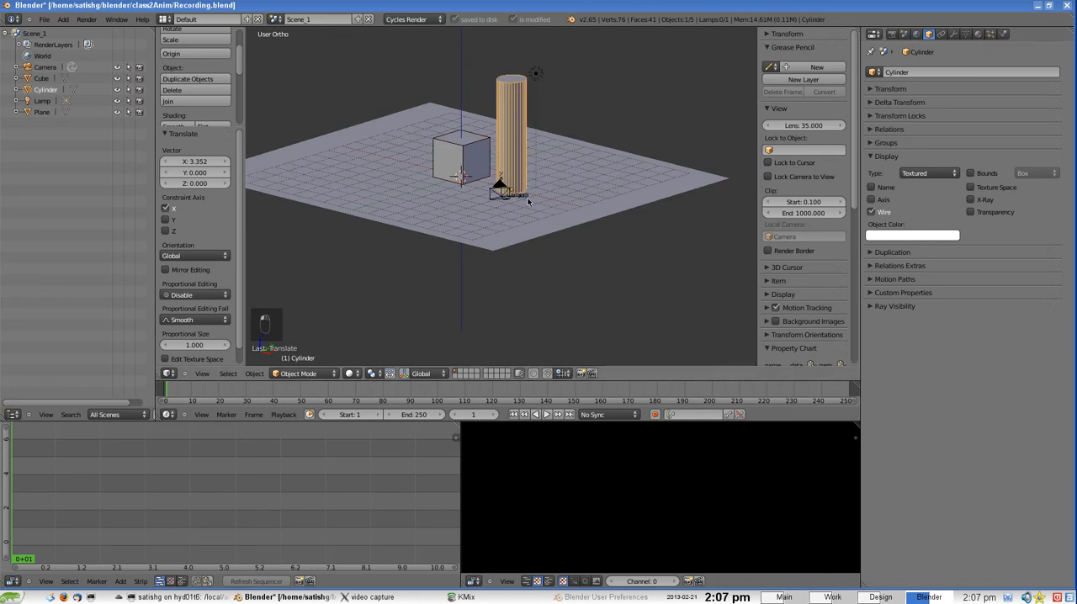
pyautogui.moveTo(527, 200); pyautogui.dragTo(510, 198, button='middle')
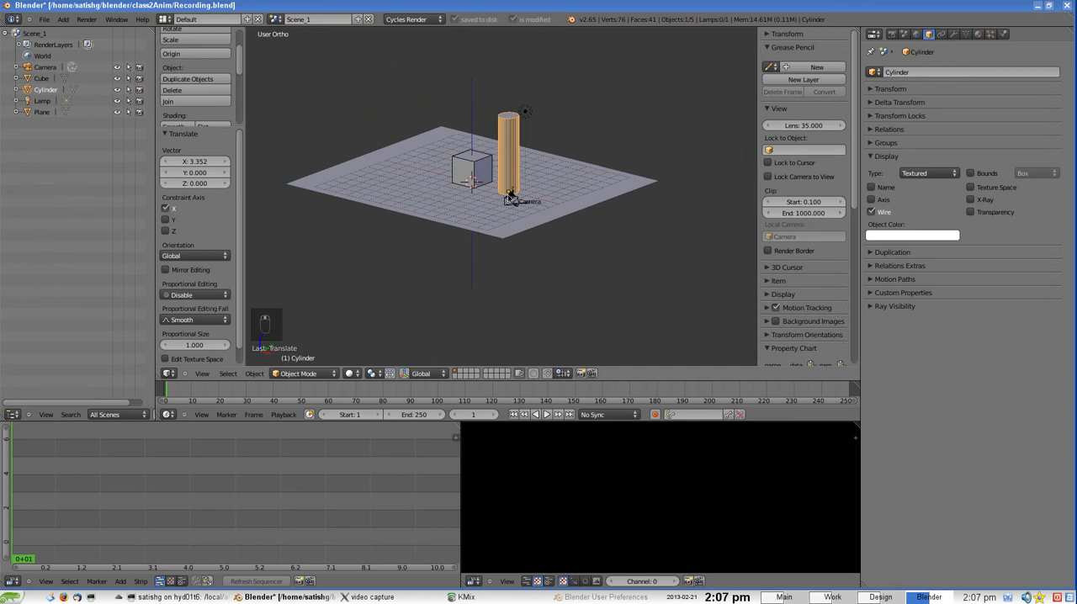
pyautogui.click(204, 374)
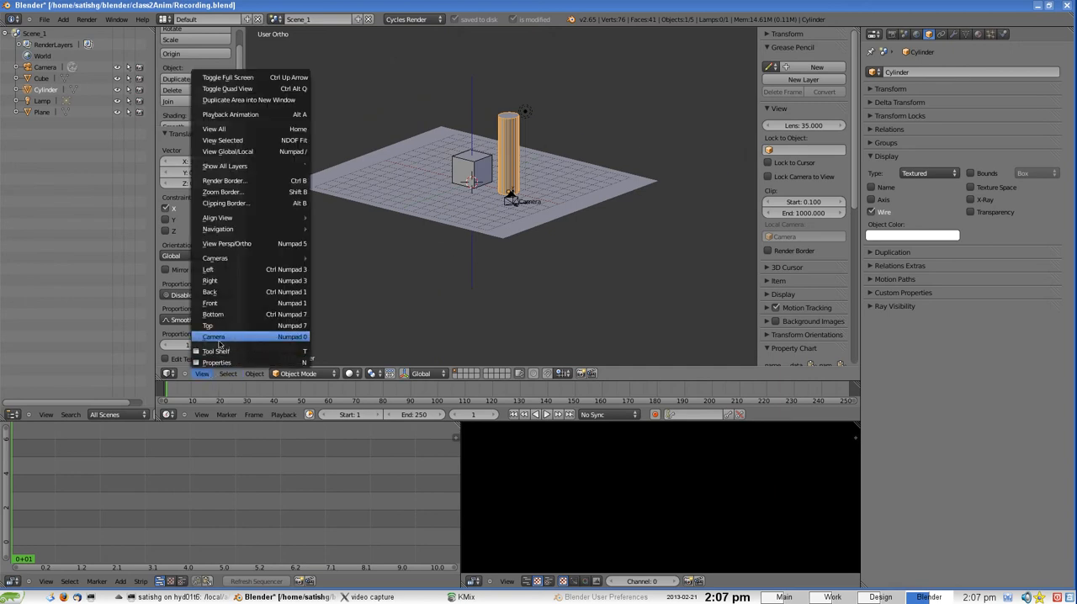
pyautogui.click(220, 339)
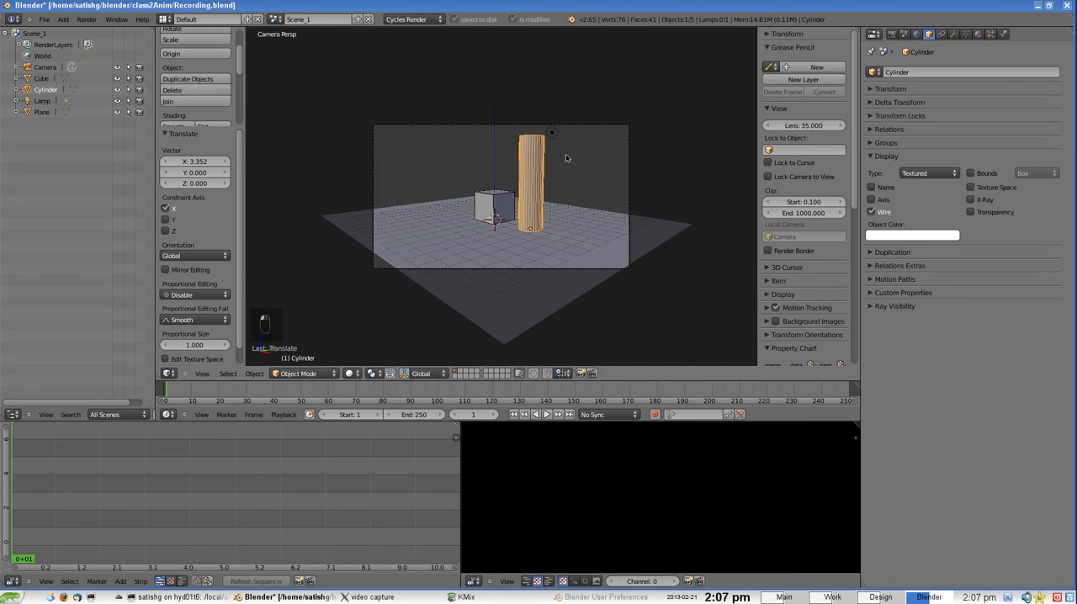
# Add a new empty scene using the New type and rename it Scene_2
pyautogui.click(357, 19)
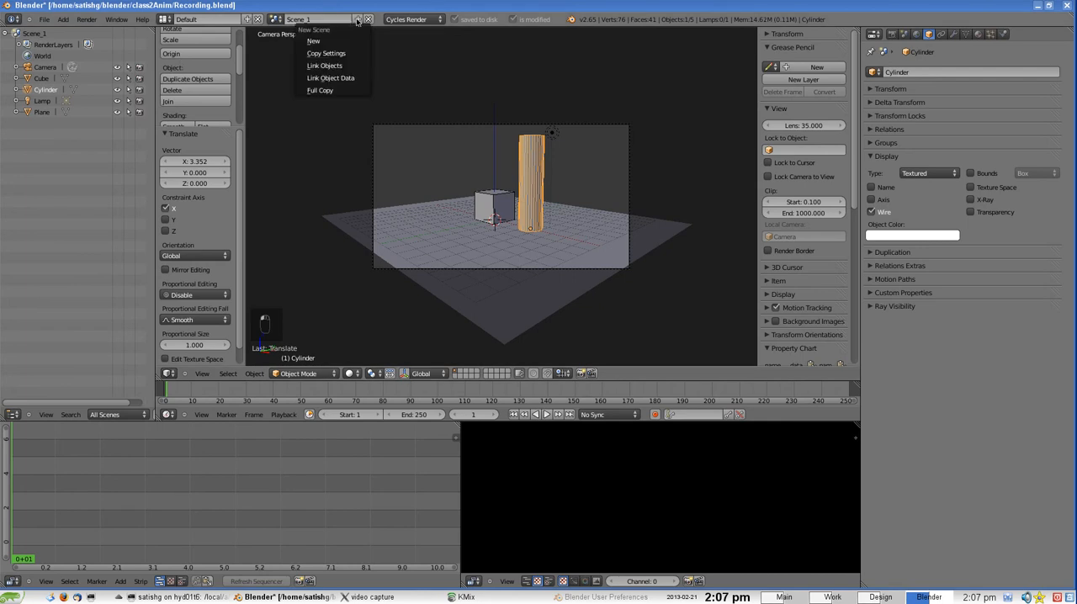
pyautogui.click(320, 42)
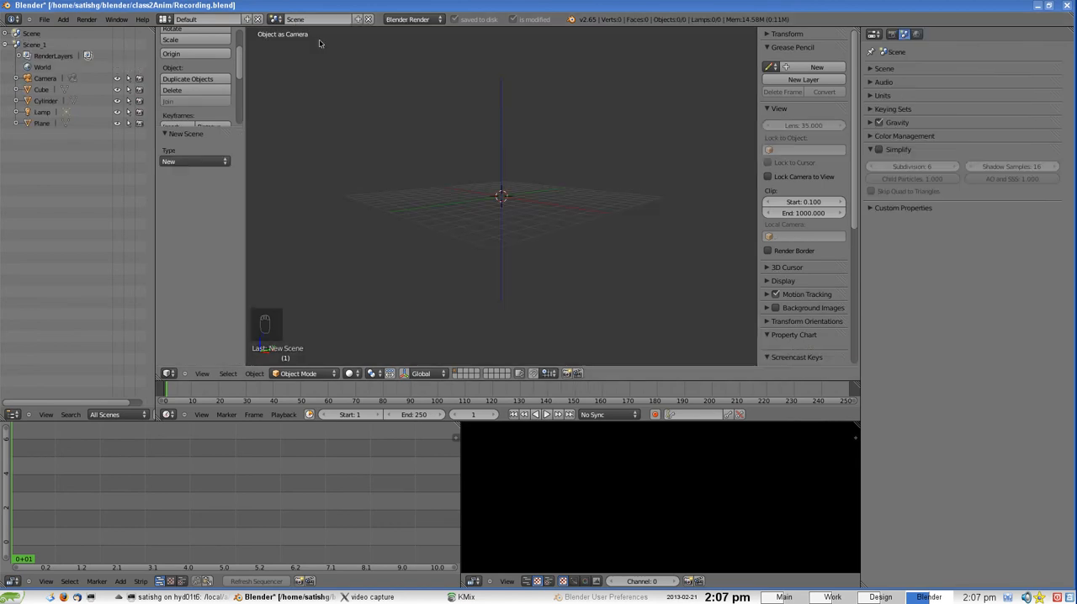
pyautogui.doubleClick(39, 37)
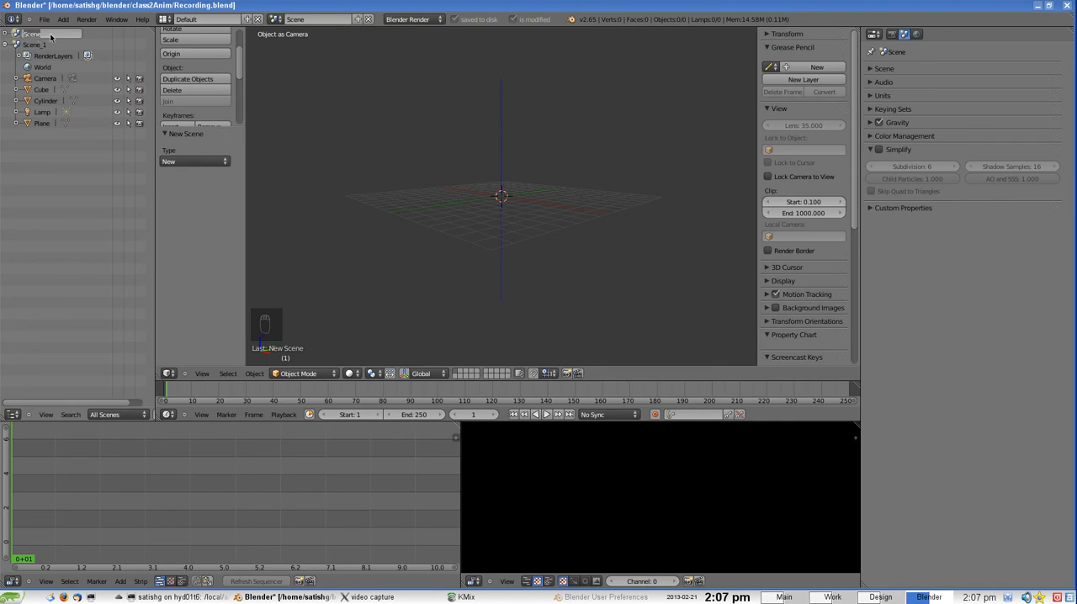
pyautogui.click(50, 37)
pyautogui.press('Return')
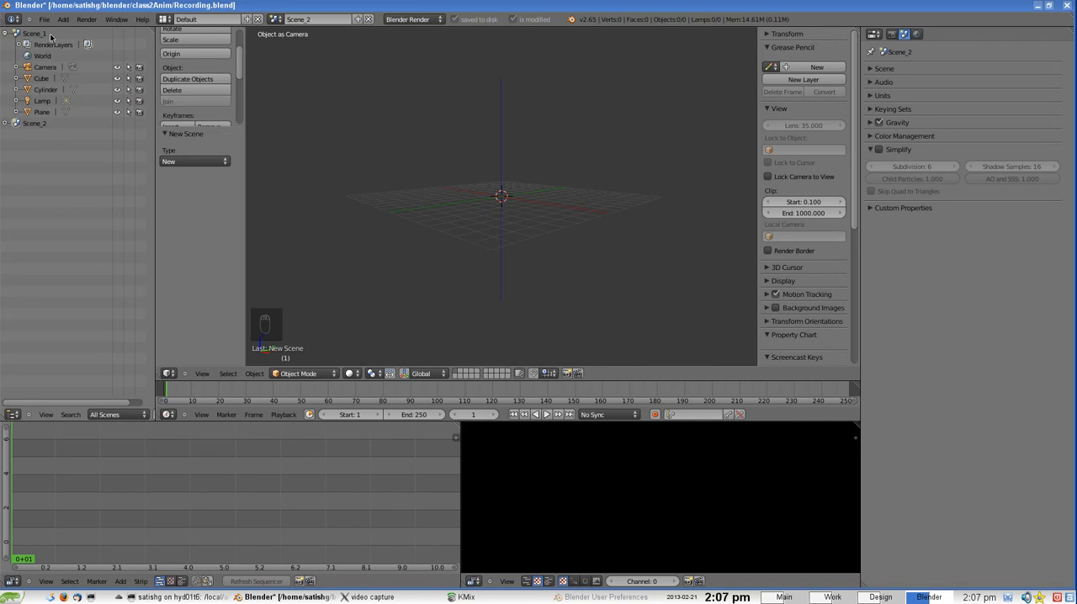
# Expand Scene_2 in the outliner and link Scene_1's cube, cylinder, plane and lamp to Scene_2, leaving out the camera
pyautogui.click(6, 123)
pyautogui.click(48, 71)
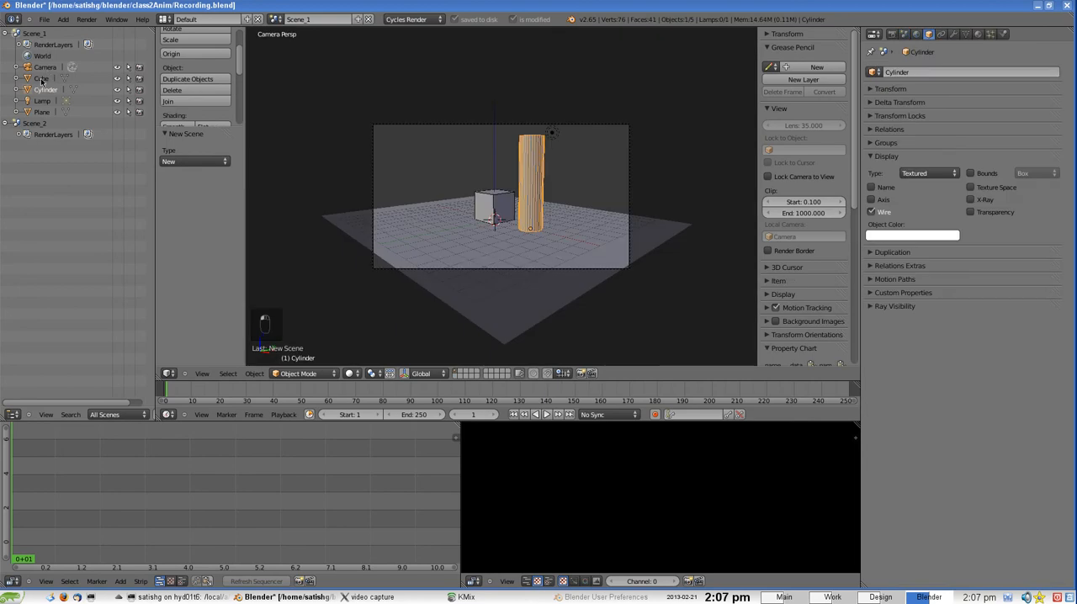
pyautogui.click(42, 80)
pyautogui.click(44, 90)
pyautogui.click(42, 78)
pyautogui.keyDown('ctrl'); pyautogui.click(45, 90); pyautogui.keyUp('ctrl')
pyautogui.keyDown('ctrl'); pyautogui.click(43, 113); pyautogui.keyUp('ctrl')
pyautogui.keyDown('ctrl'); pyautogui.click(42, 101); pyautogui.keyUp('ctrl')
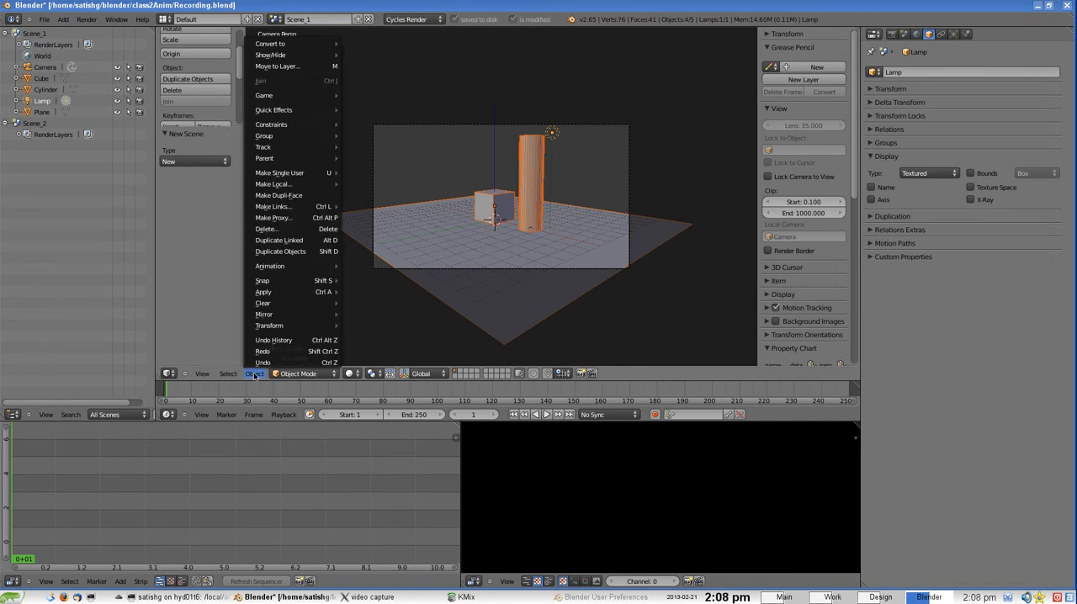
pyautogui.moveTo(277, 207)
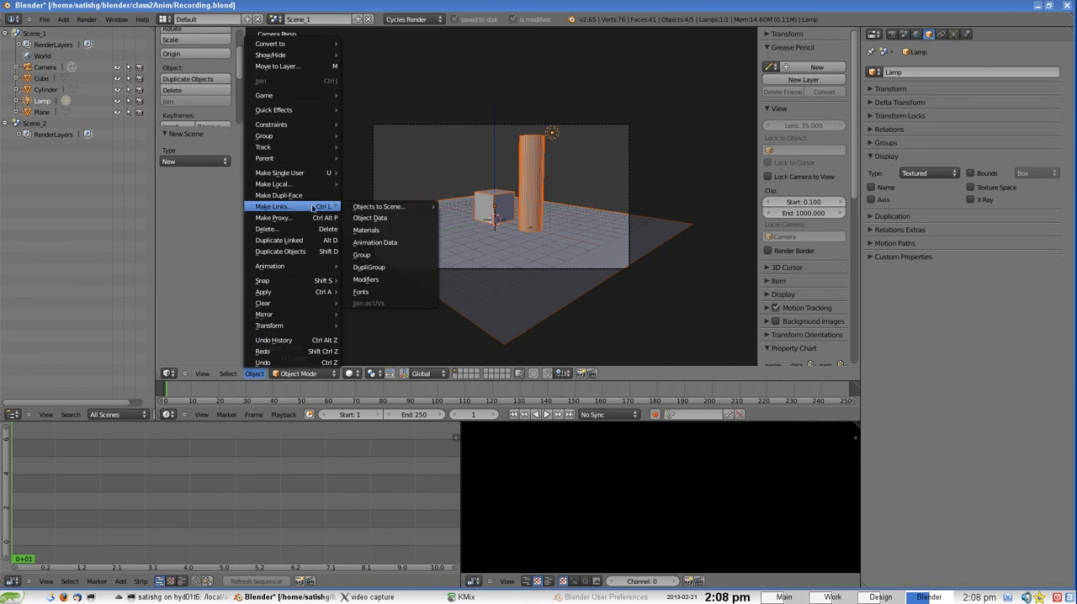
pyautogui.moveTo(369, 209)
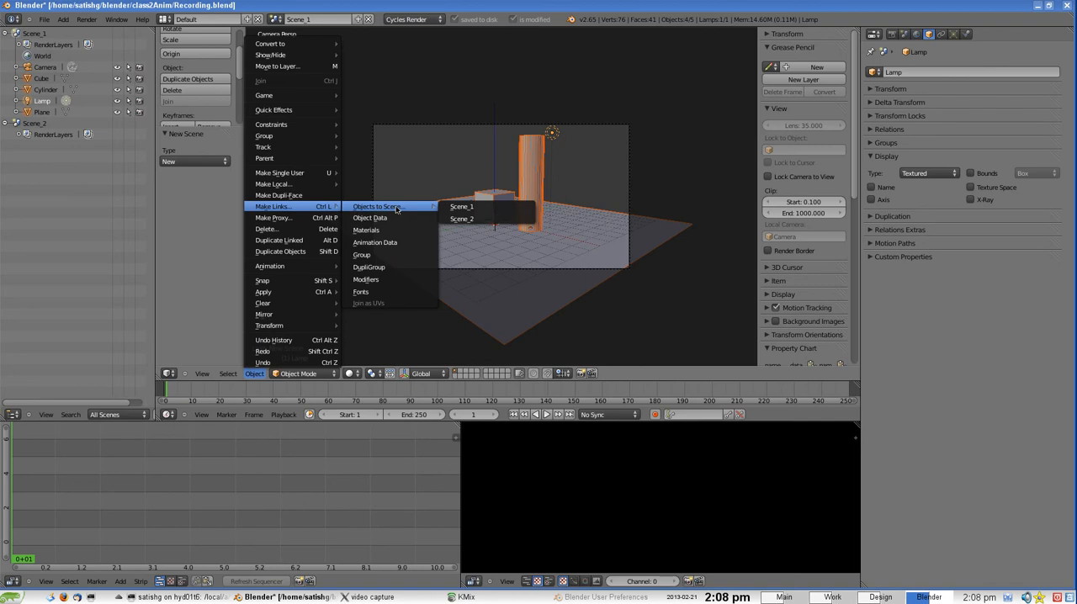
pyautogui.click(465, 219)
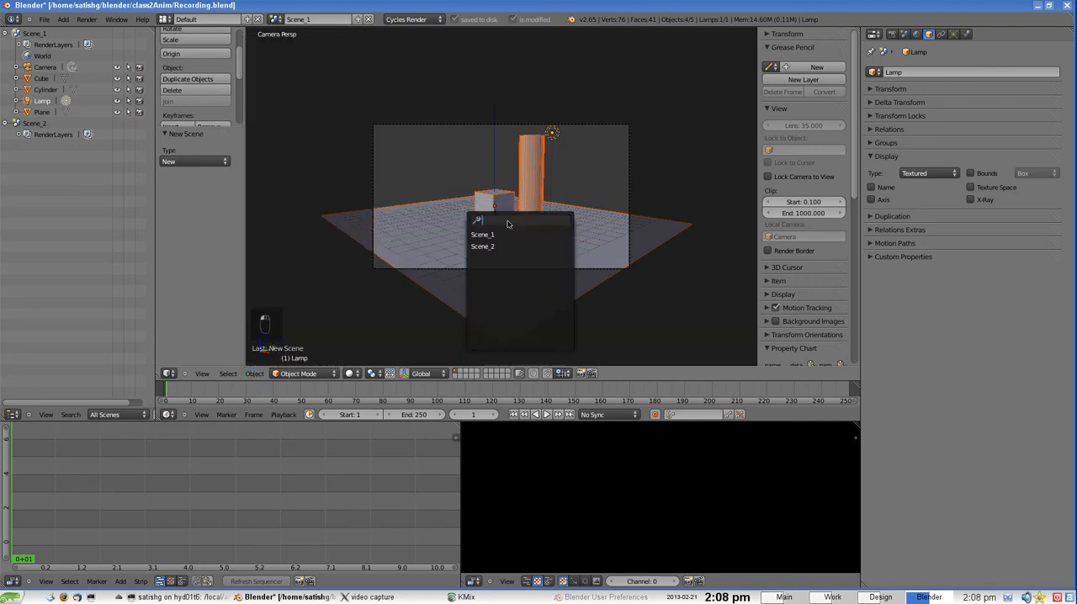
pyautogui.click(487, 247)
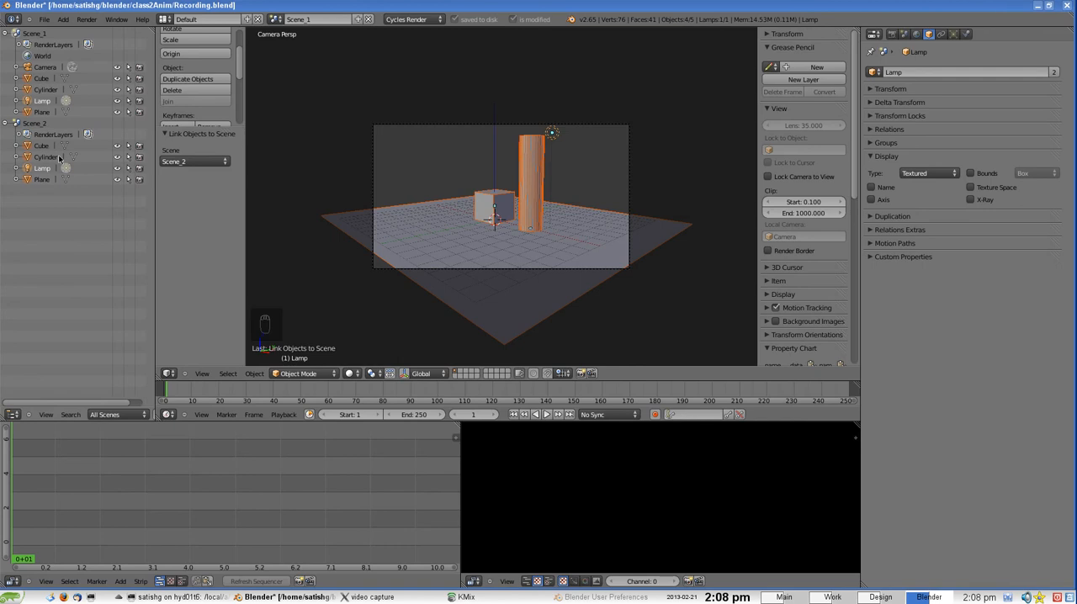
# Clear the selection and pick the cylinder, cube and lamp one at a time to examine how both scenes list them
pyautogui.press('a')
pyautogui.rightClick(543, 186)
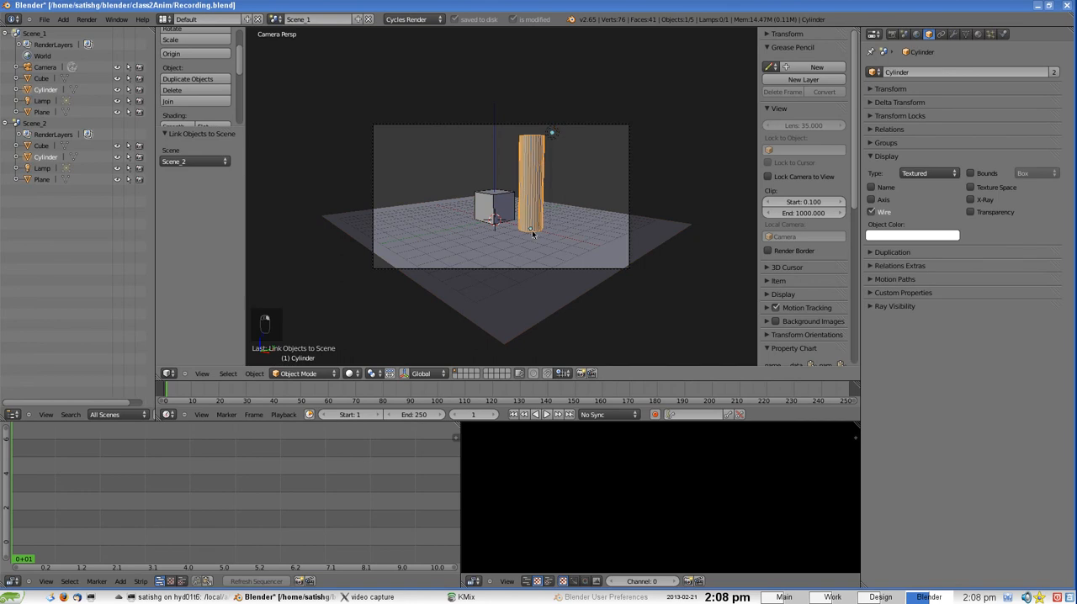
pyautogui.scroll(3, 532, 233)
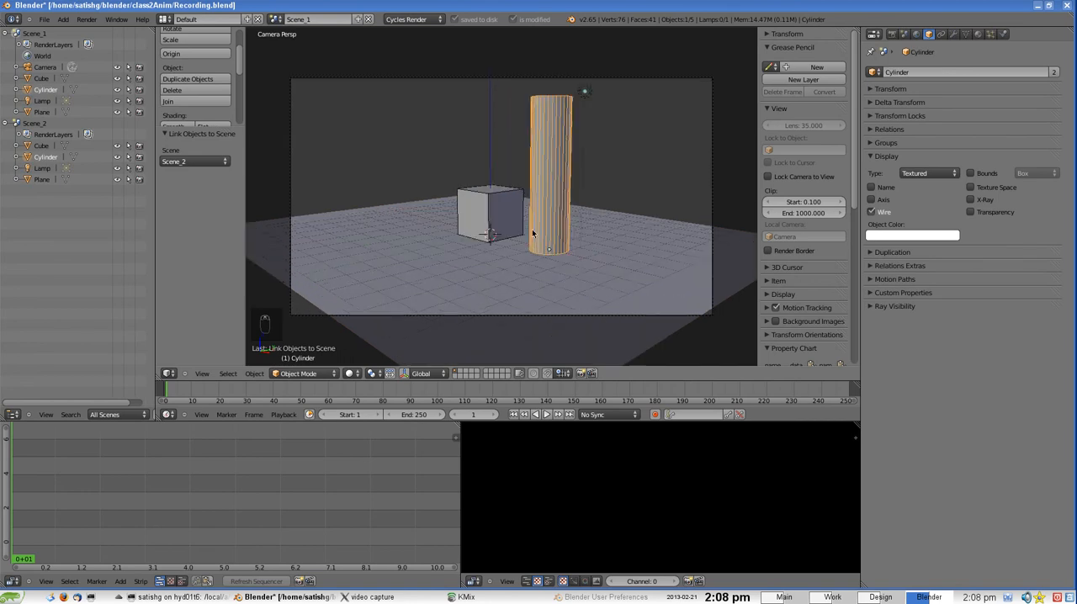
pyautogui.scroll(-2, 550, 249)
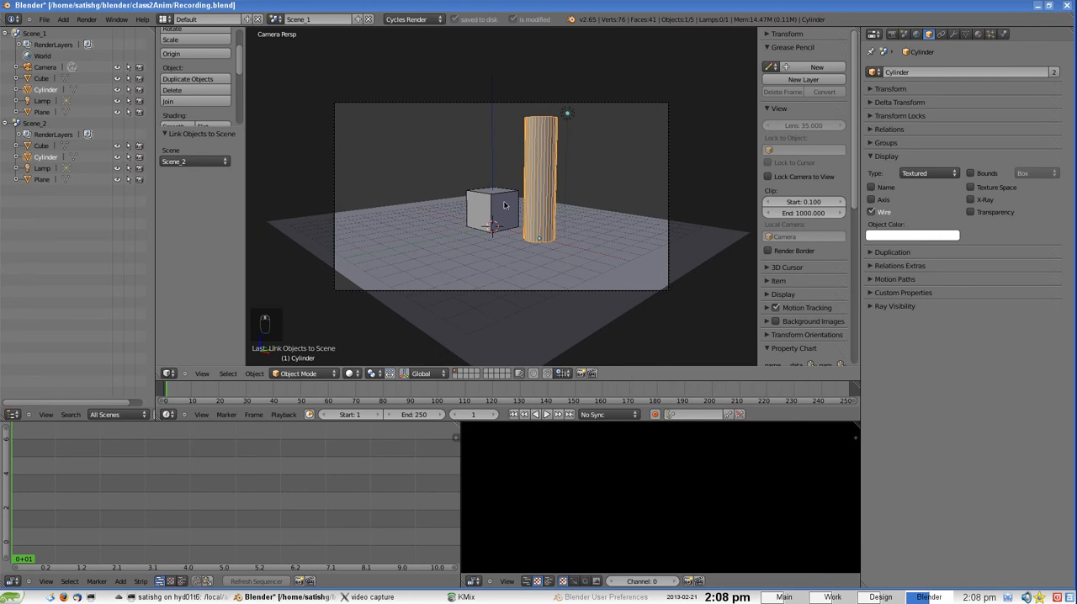
pyautogui.rightClick(514, 208)
pyautogui.rightClick(535, 231)
pyautogui.rightClick(569, 115)
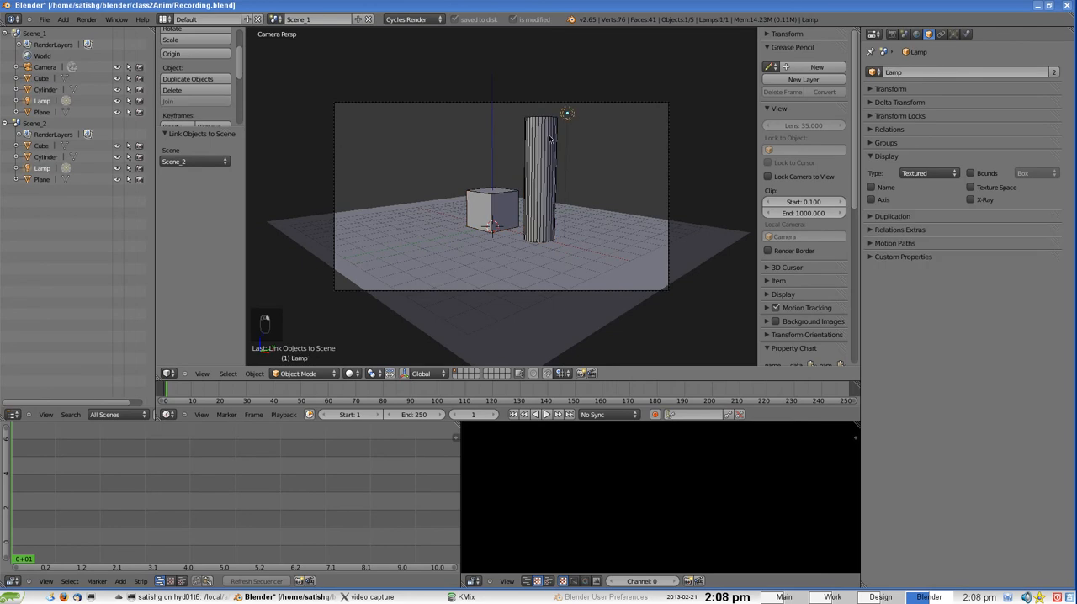
pyautogui.rightClick(550, 138)
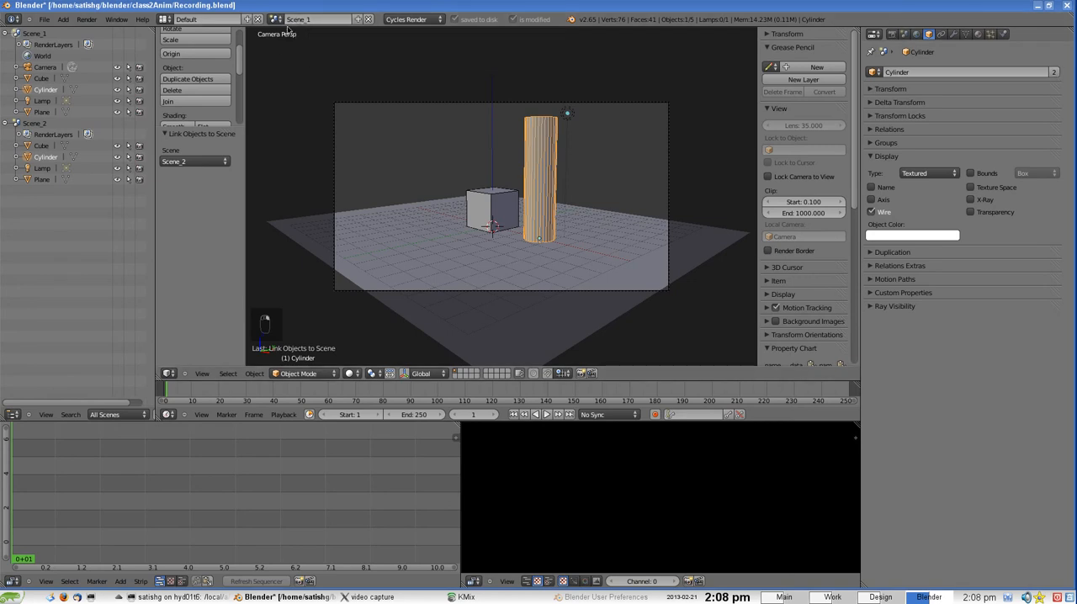
pyautogui.rightClick(509, 192)
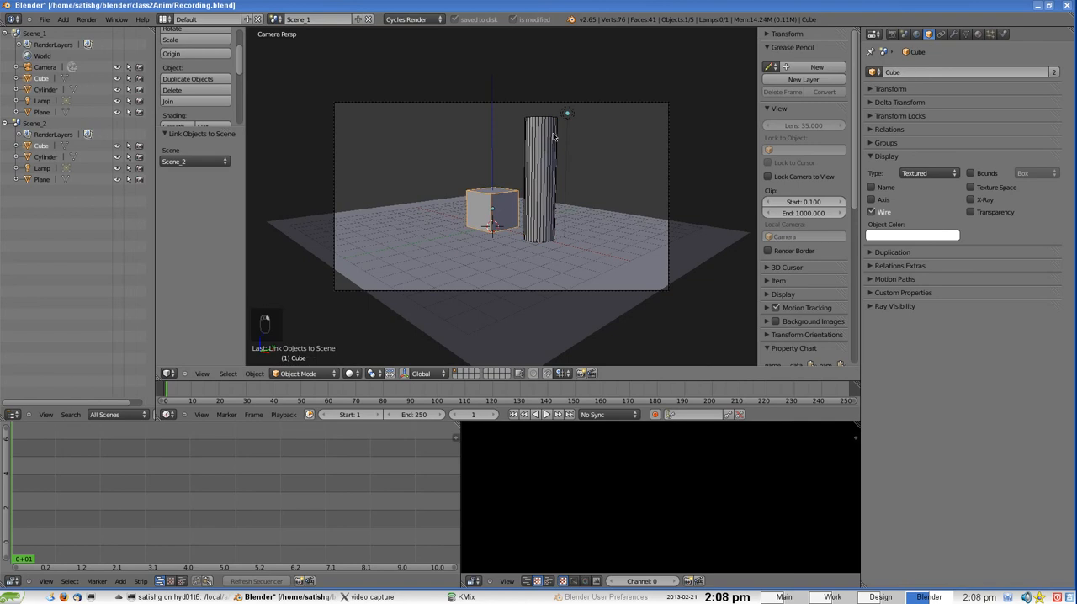
pyautogui.rightClick(546, 135)
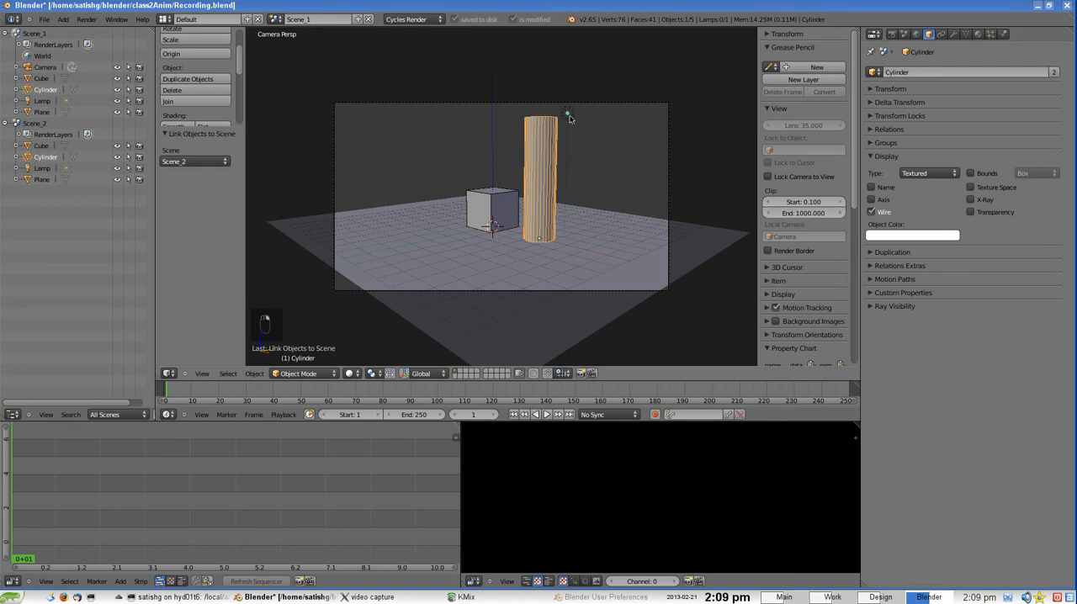
pyautogui.rightClick(568, 116)
pyautogui.rightClick(556, 145)
# Switch to Scene_2, leave the camera view to see its linked objects, and expand the Scene settings showing its camera assignment
pyautogui.click(36, 125)
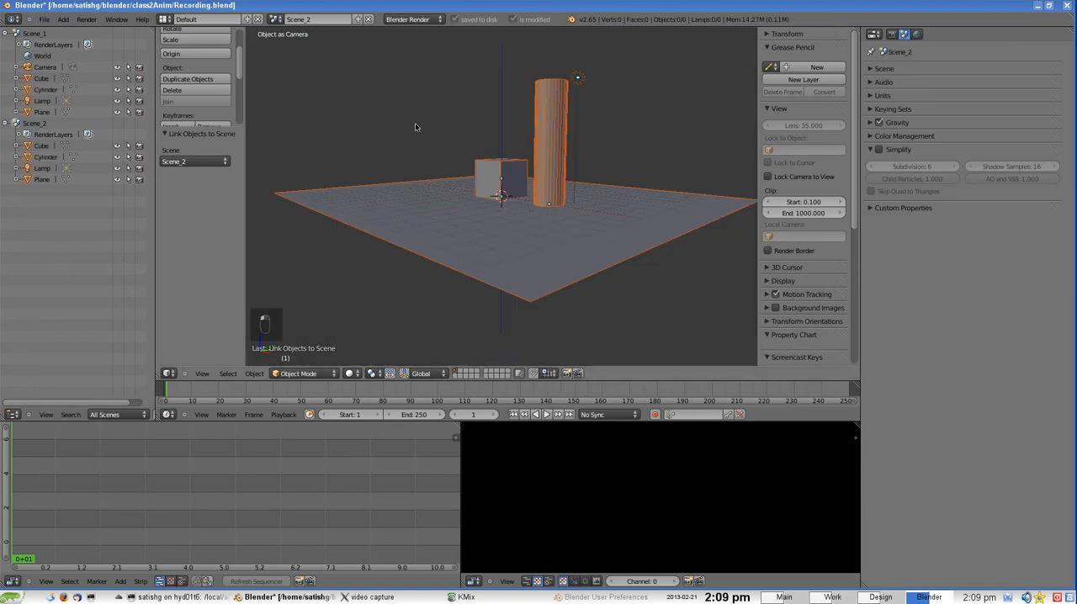
pyautogui.scroll(-3, 415, 123)
pyautogui.scroll(3, 415, 123)
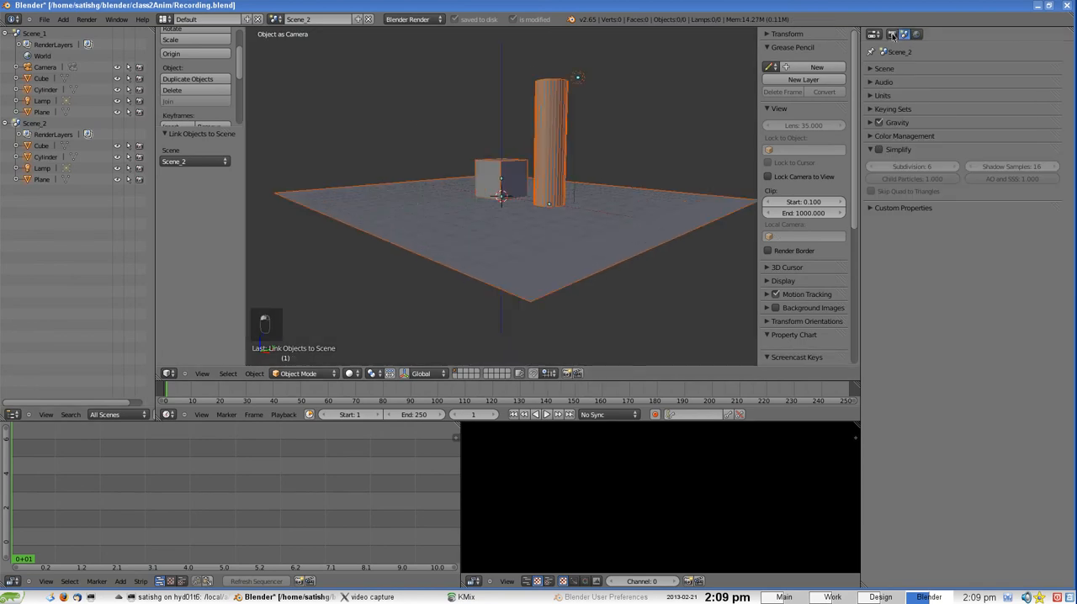
pyautogui.moveTo(496, 168); pyautogui.dragTo(572, 181, button='middle')
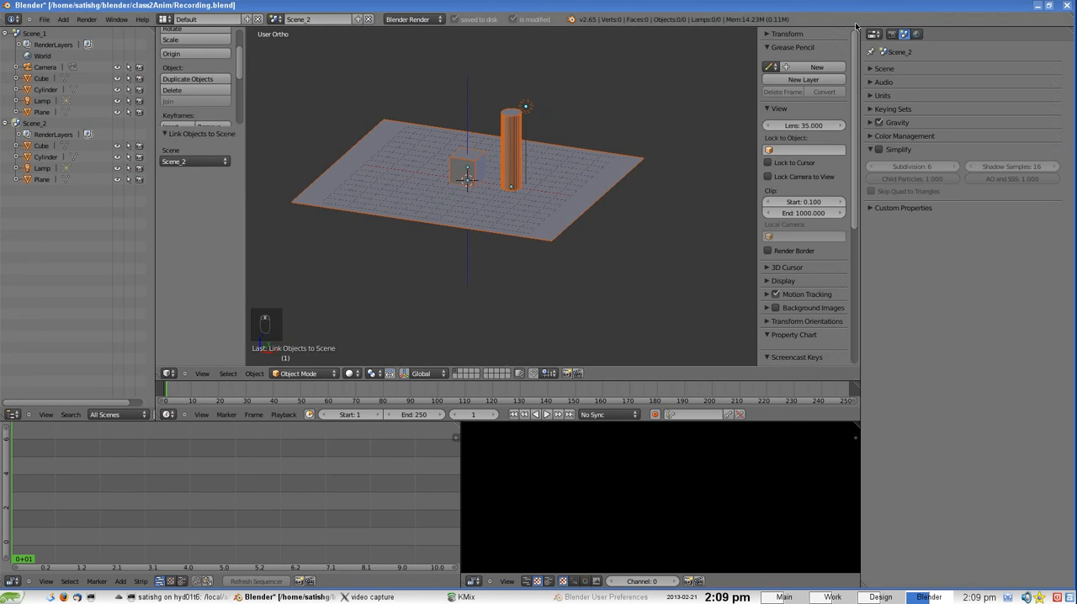
pyautogui.click(871, 69)
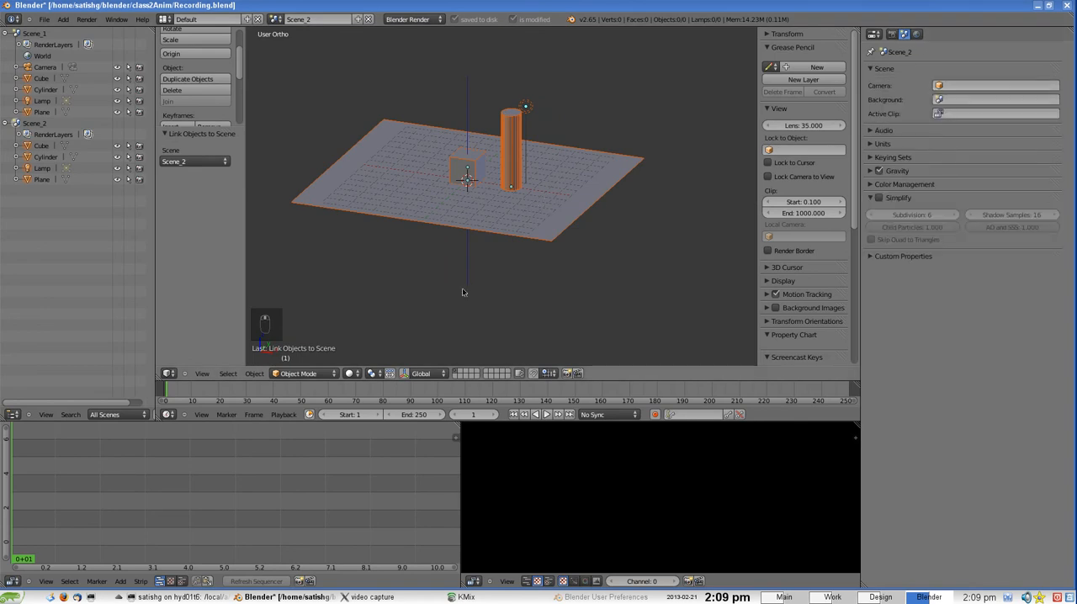
pyautogui.scroll(1, 395, 258)
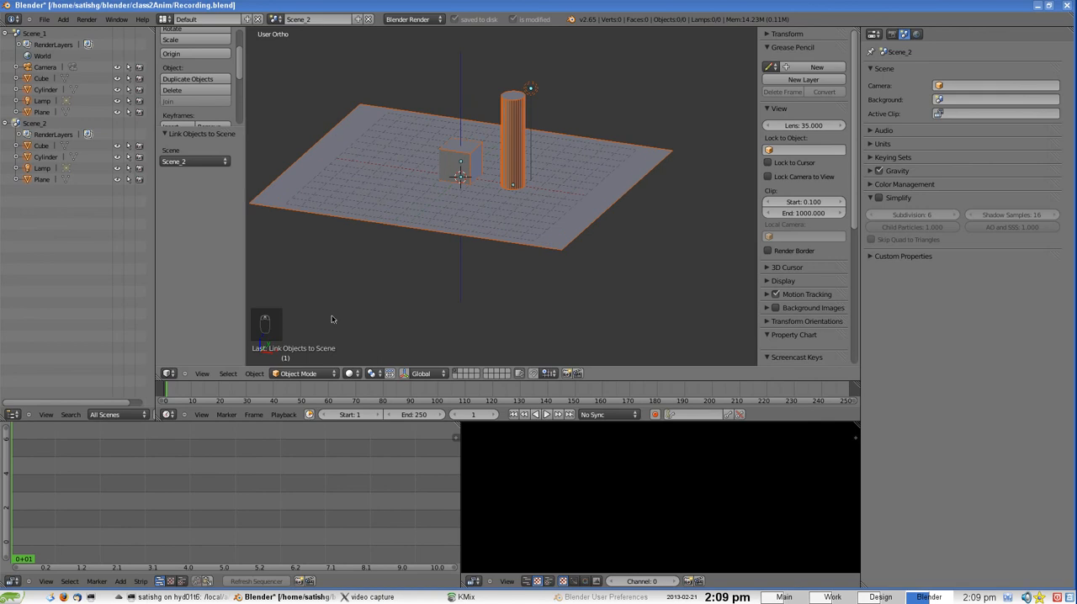
# Add a new camera to Scene_2 at the origin
pyautogui.click(64, 19)
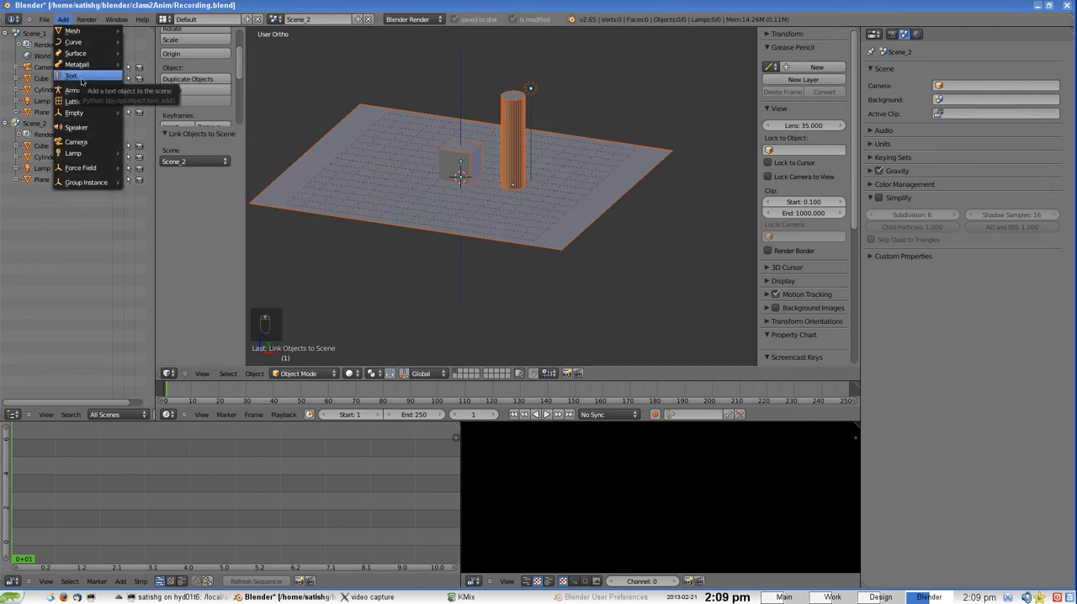
pyautogui.scroll(-1, 436, 175)
pyautogui.scroll(2, 436, 177)
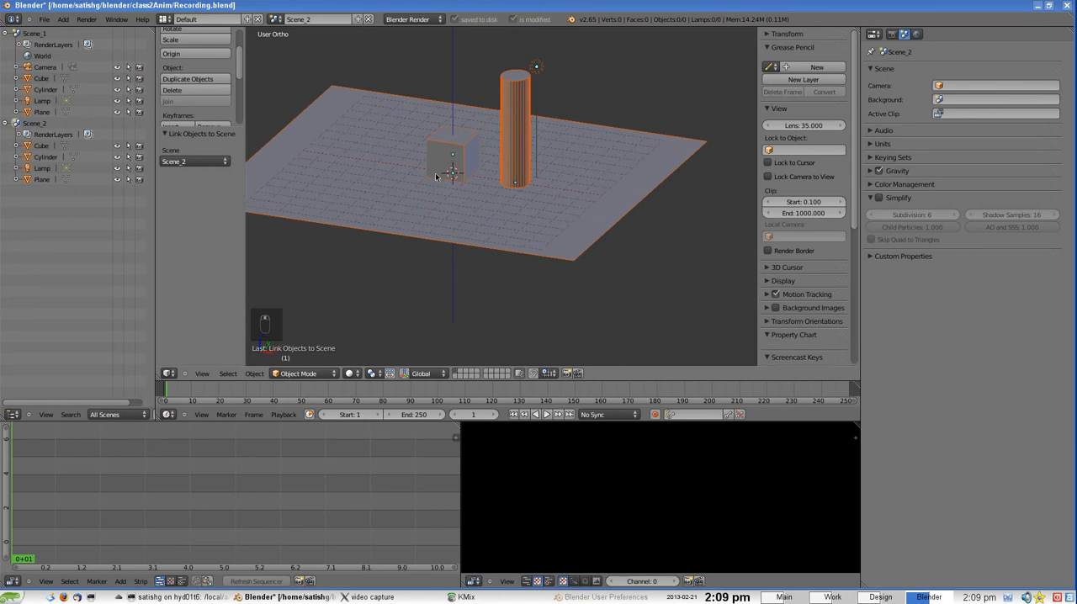
pyautogui.moveTo(458, 190); pyautogui.dragTo(523, 173, button='middle')
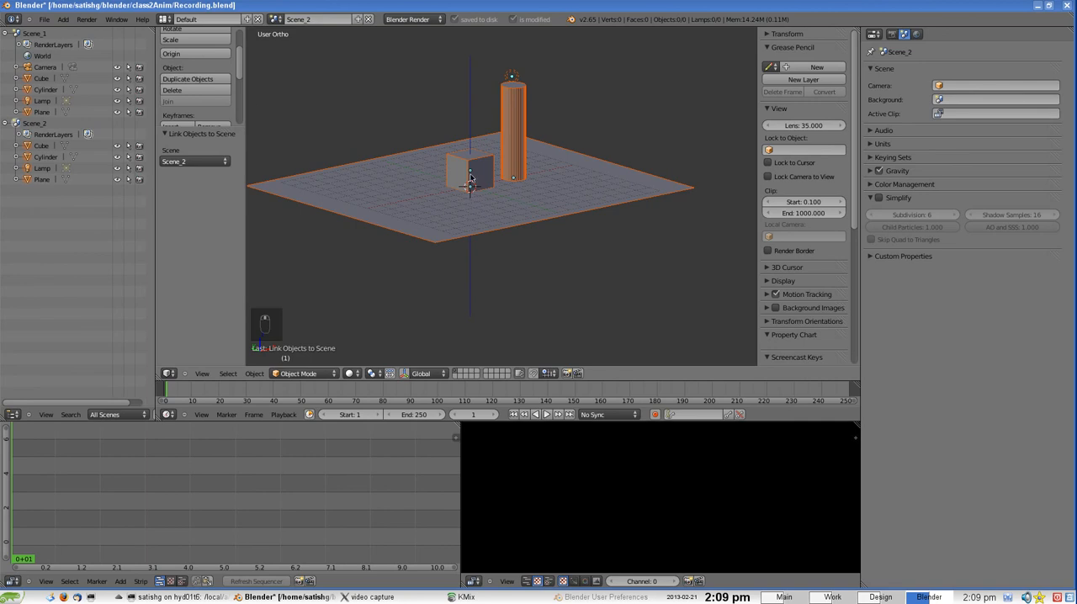
pyautogui.click(63, 19)
pyautogui.click(84, 142)
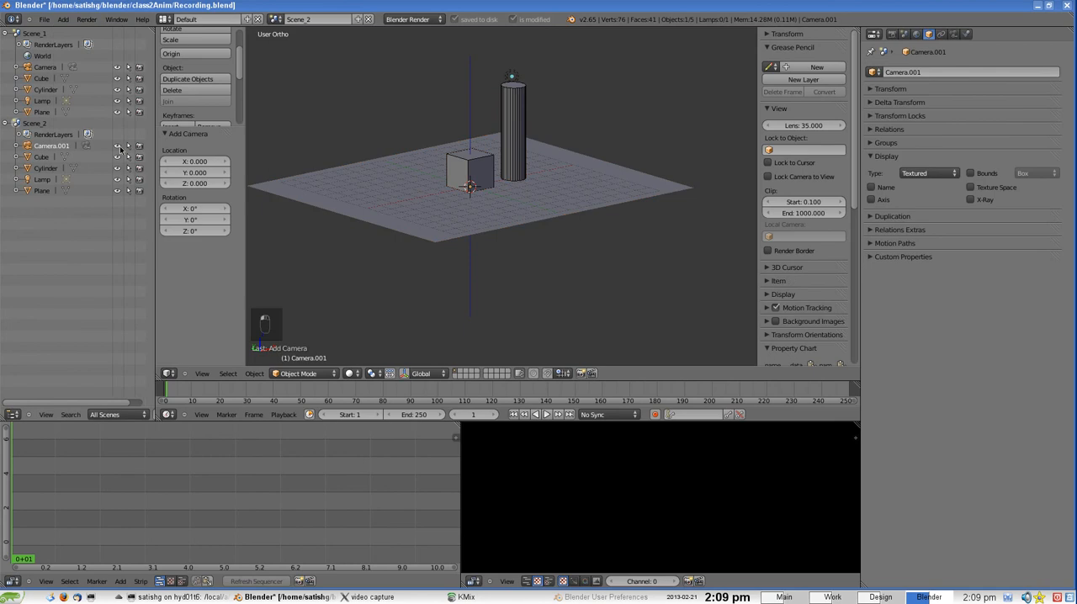
# Set the viewport shading to wireframe and view the new camera inside the cube
pyautogui.scroll(3, 467, 171)
pyautogui.scroll(-2, 466, 177)
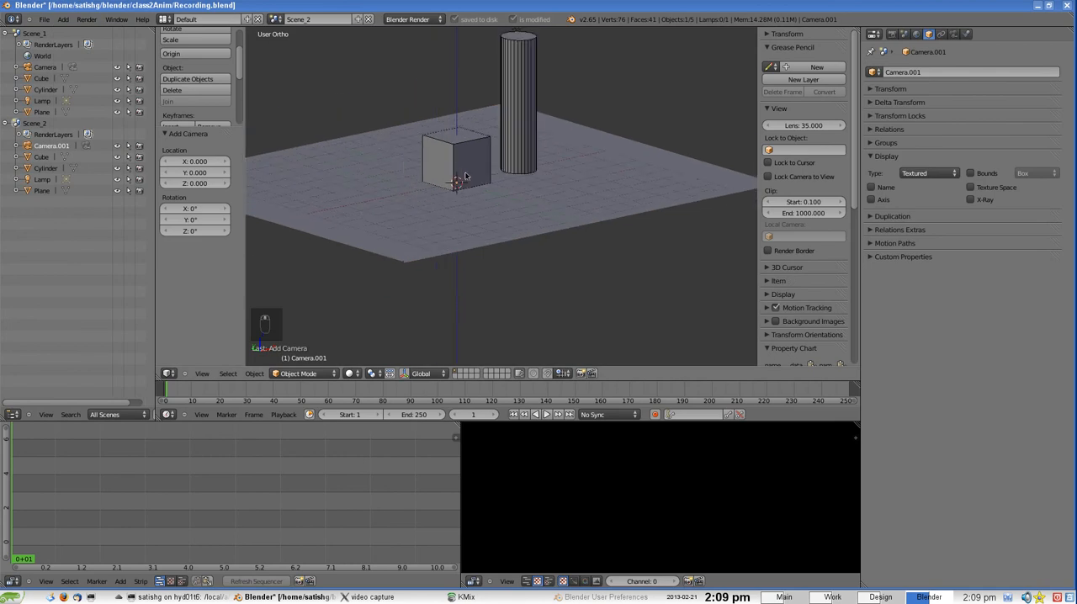
pyautogui.click(351, 374)
pyautogui.click(367, 353)
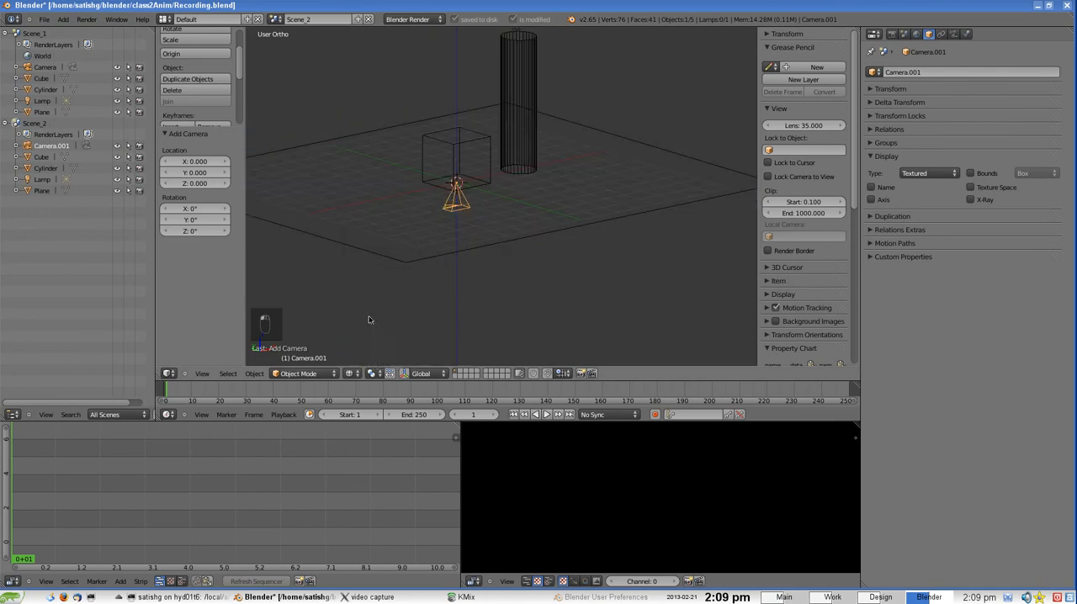
pyautogui.moveTo(417, 201); pyautogui.dragTo(458, 175, button='middle')
pyautogui.scroll(3, 441, 200)
pyautogui.scroll(-3, 458, 175)
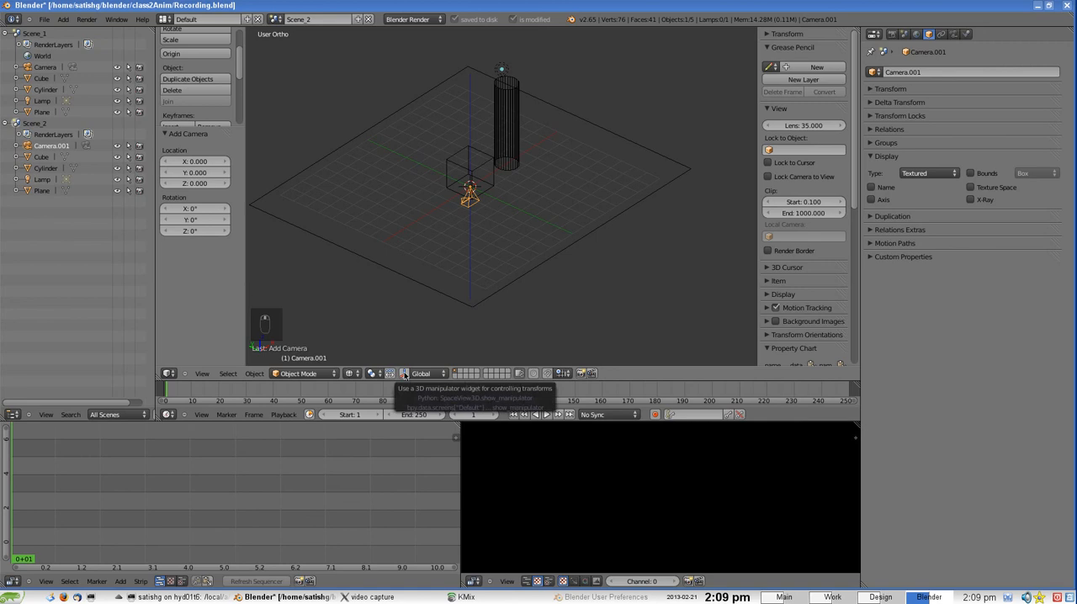
# Show the transform manipulator in Local orientation and move the camera about 4.7 units along Z and about -4.0 along Y
pyautogui.click(404, 376)
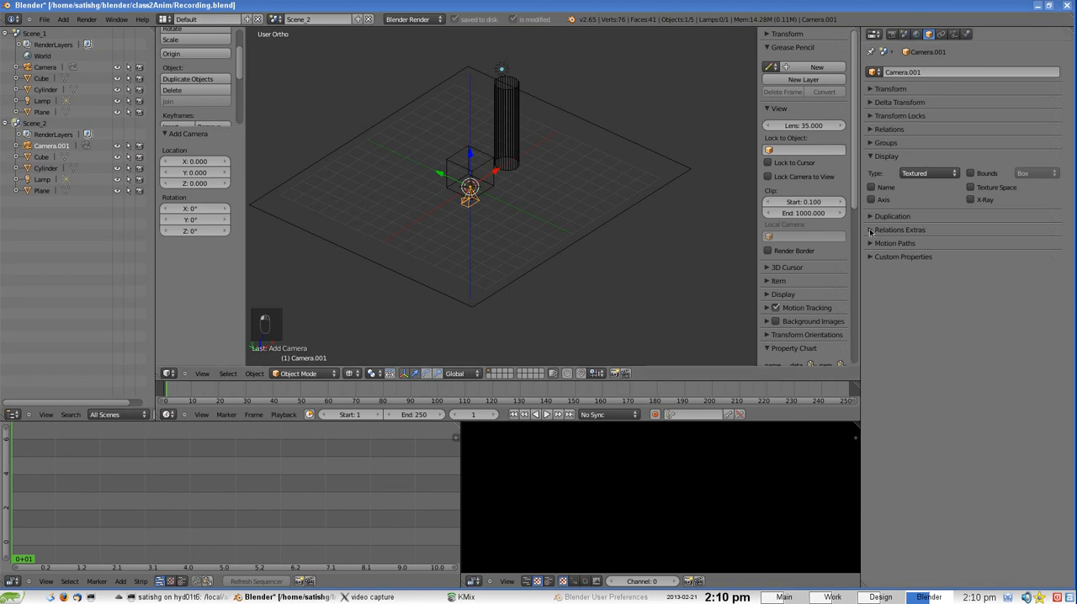
pyautogui.click(465, 373)
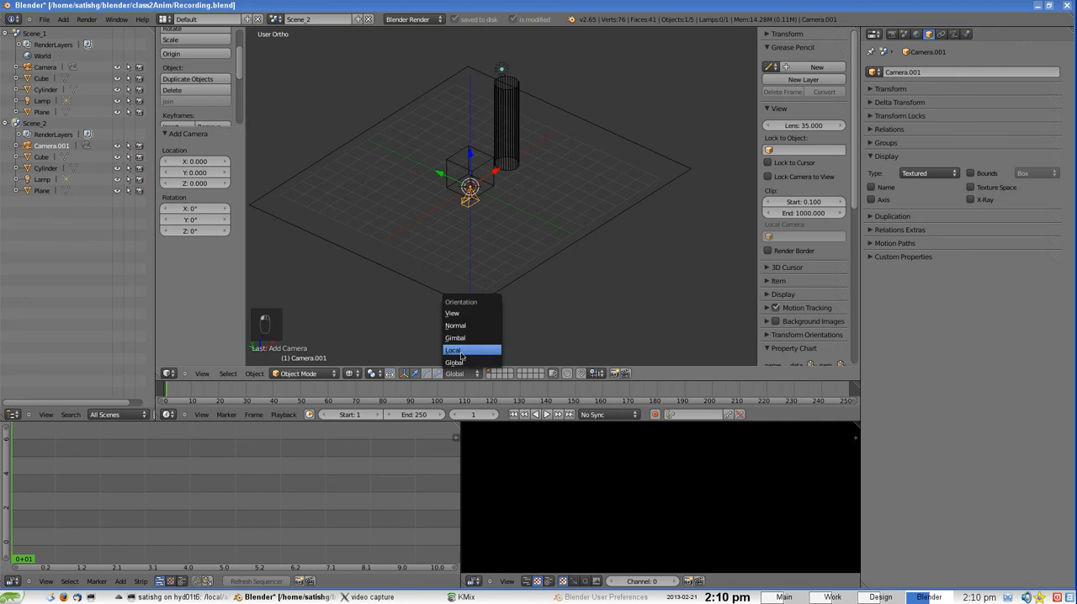
pyautogui.click(462, 352)
pyautogui.moveTo(471, 155); pyautogui.dragTo(479, 97)
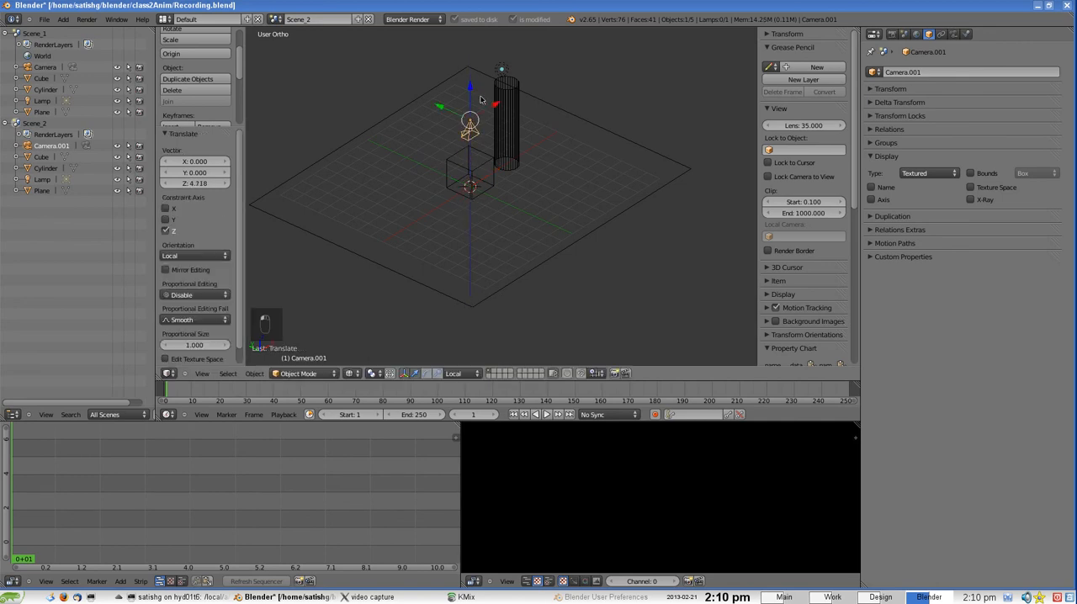
pyautogui.moveTo(513, 140)
pyautogui.mouseDown(button='middle')
pyautogui.moveTo(524, 137)
pyautogui.moveTo(503, 135)
pyautogui.mouseUp(button='middle')
pyautogui.moveTo(437, 124); pyautogui.dragTo(502, 125)
pyautogui.moveTo(621, 149)
pyautogui.mouseDown(button='middle')
pyautogui.moveTo(550, 169)
pyautogui.moveTo(556, 119)
pyautogui.moveTo(551, 159)
pyautogui.moveTo(616, 134)
pyautogui.moveTo(602, 145)
pyautogui.mouseUp(button='middle')
# Rotate the camera about 94° around its local X axis, lower it toward the floor and shift it about -5.05 along X
pyautogui.click(426, 375)
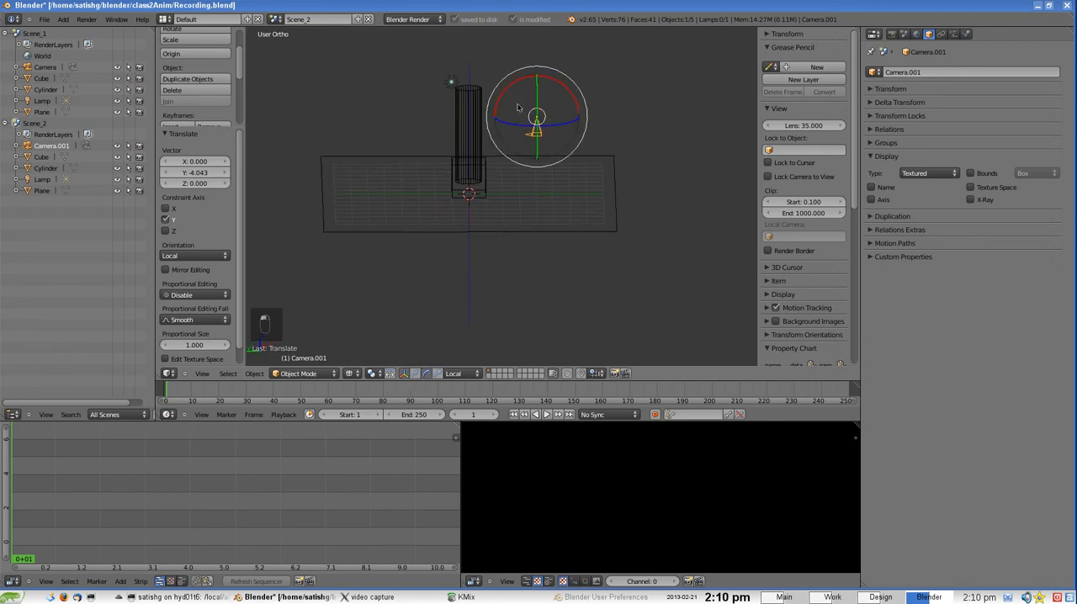
pyautogui.moveTo(516, 87); pyautogui.dragTo(564, 108)
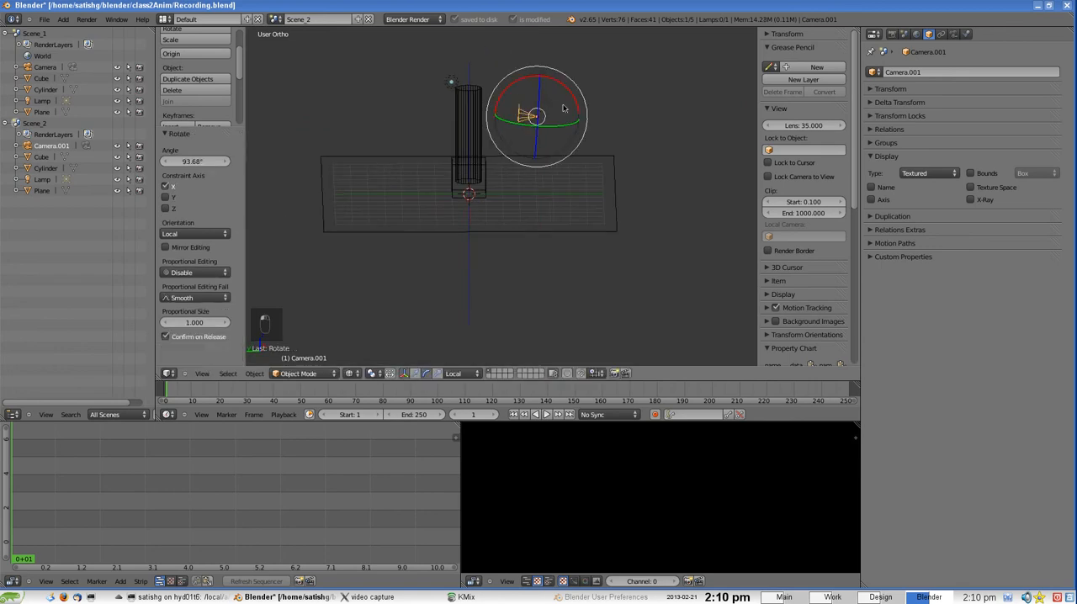
pyautogui.click(406, 375)
pyautogui.moveTo(505, 185); pyautogui.dragTo(525, 135, button='middle')
pyautogui.moveTo(537, 131); pyautogui.dragTo(476, 179)
pyautogui.moveTo(363, 199); pyautogui.dragTo(434, 198, button='middle')
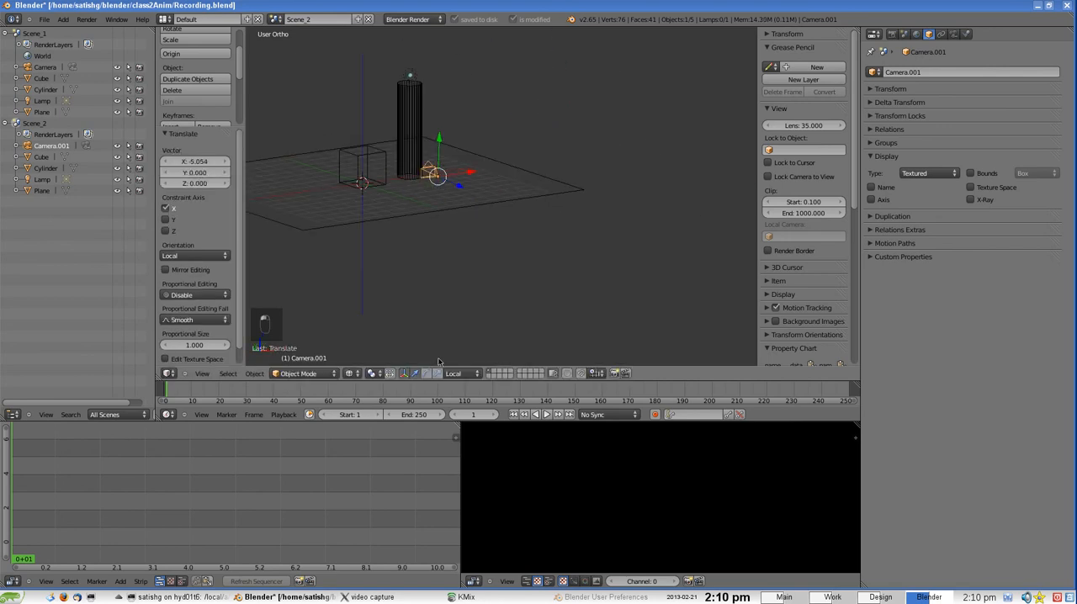
# Try the Global orientation, return to Local, and move the camera along its X axis by about 7.0 and a further 11.2 units
pyautogui.click(455, 374)
pyautogui.click(458, 363)
pyautogui.click(455, 374)
pyautogui.click(458, 354)
pyautogui.moveTo(470, 171); pyautogui.dragTo(575, 153)
pyautogui.moveTo(605, 197); pyautogui.dragTo(461, 212, button='middle')
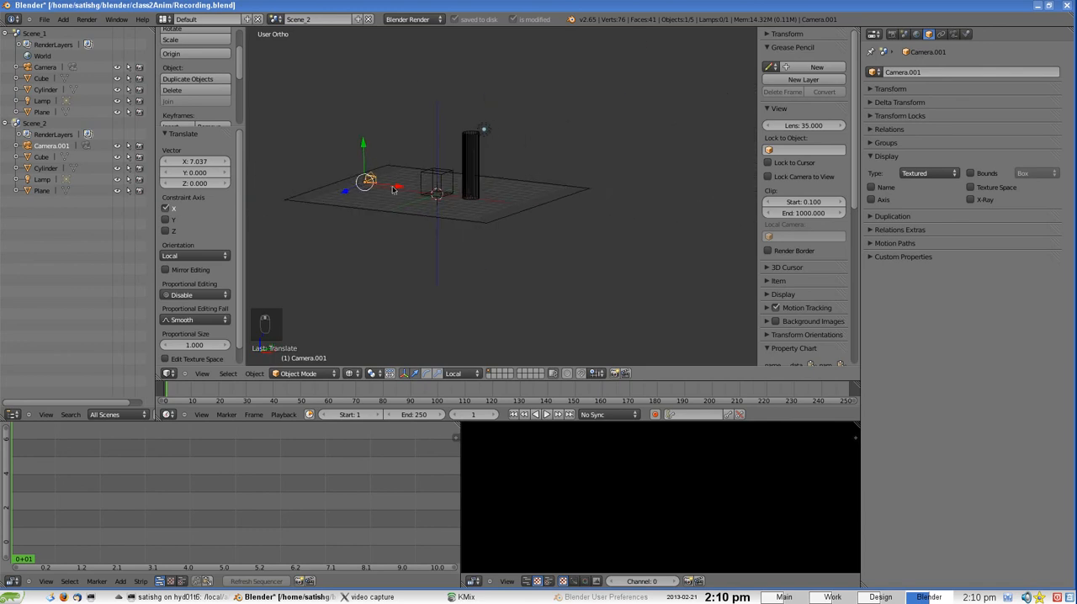
pyautogui.moveTo(392, 190); pyautogui.dragTo(497, 194)
pyautogui.moveTo(497, 193); pyautogui.dragTo(464, 228, button='middle')
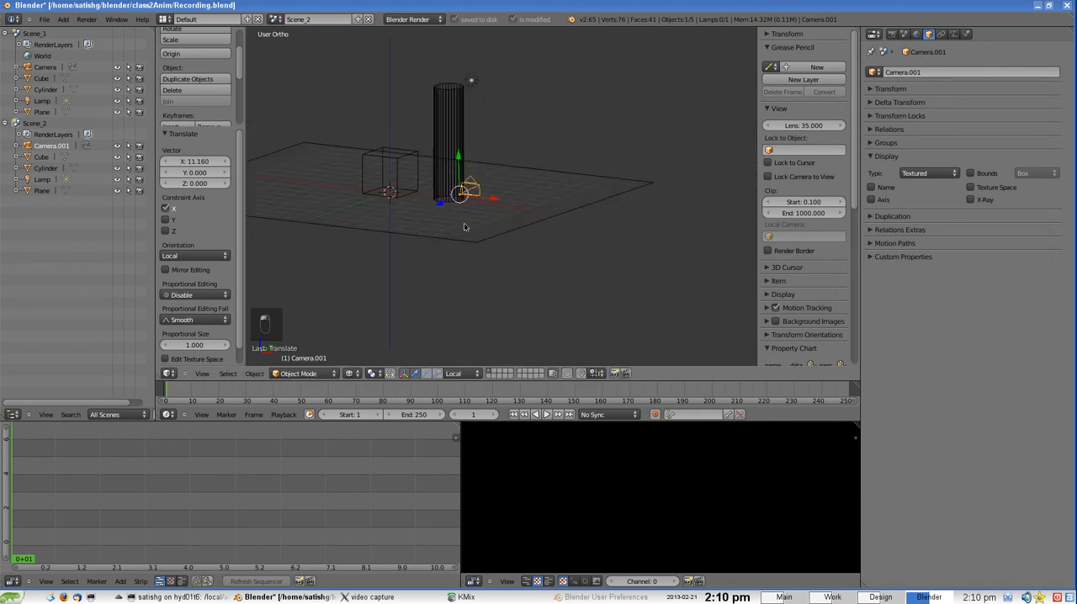
# Return the viewport to solid shading and view the camera's placement relative to the cube and column
pyautogui.press('z')
pyautogui.scroll(5, 464, 225)
pyautogui.scroll(-5, 465, 225)
pyautogui.press('z')
pyautogui.press('z')
pyautogui.scroll(3, 440, 199)
pyautogui.scroll(-4, 440, 199)
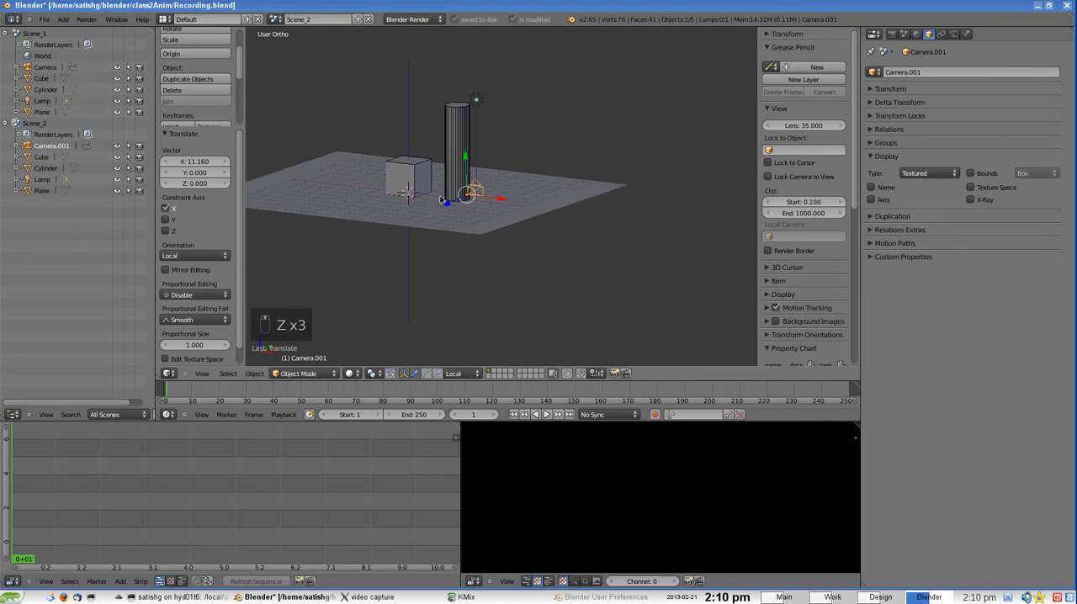
pyautogui.scroll(-2, 445, 219)
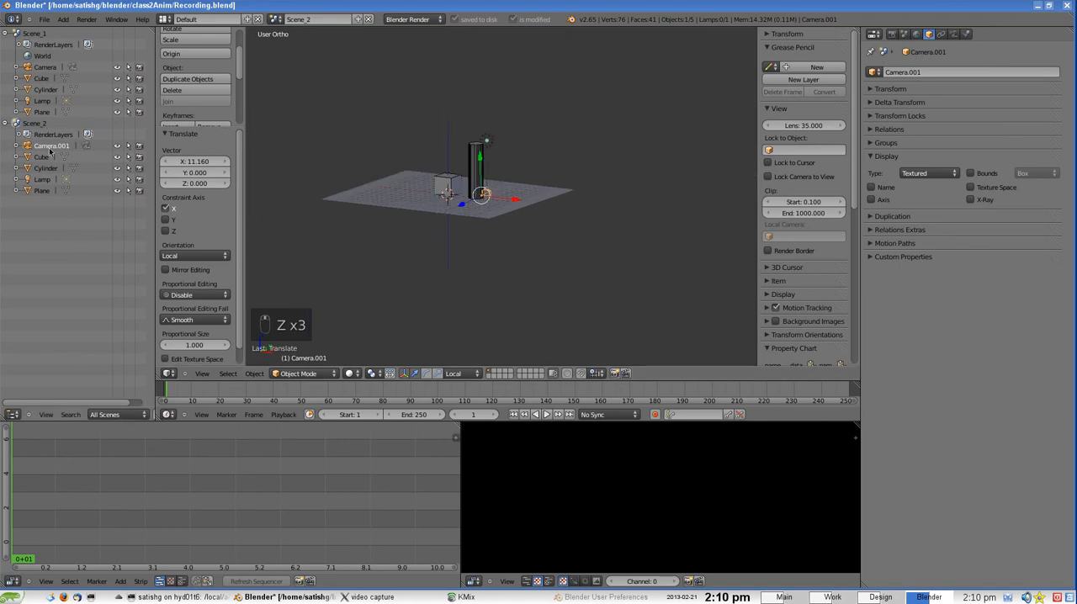
# Assign Camera.001 as the active camera of Scene_2 in the scene properties
pyautogui.scroll(4, 466, 176)
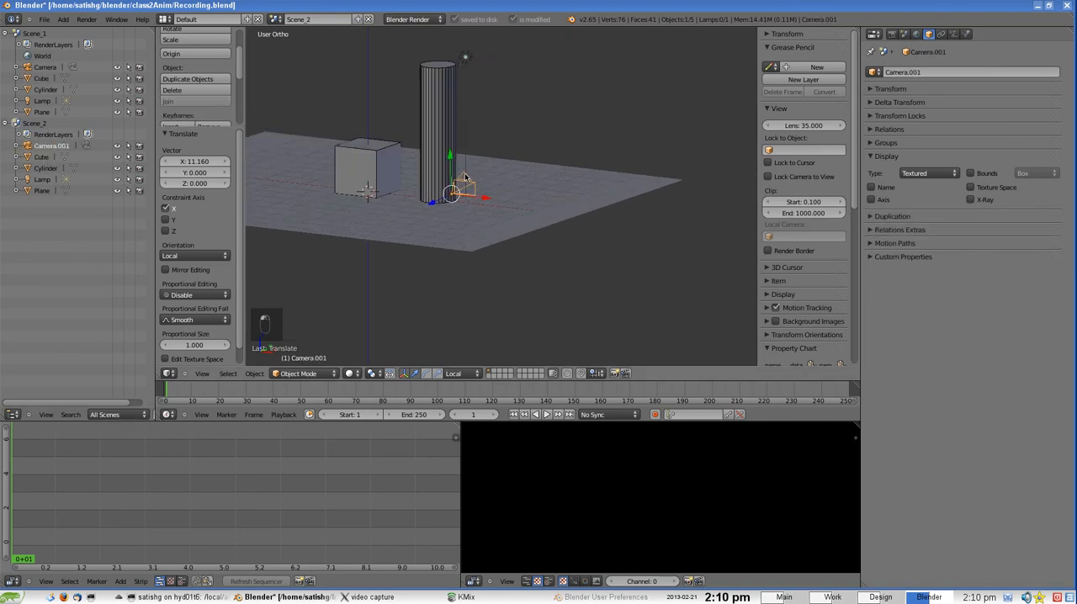
pyautogui.rightClick(472, 191)
pyautogui.rightClick(471, 192)
pyautogui.rightClick(471, 190)
pyautogui.scroll(-1, 472, 187)
pyautogui.click(906, 35)
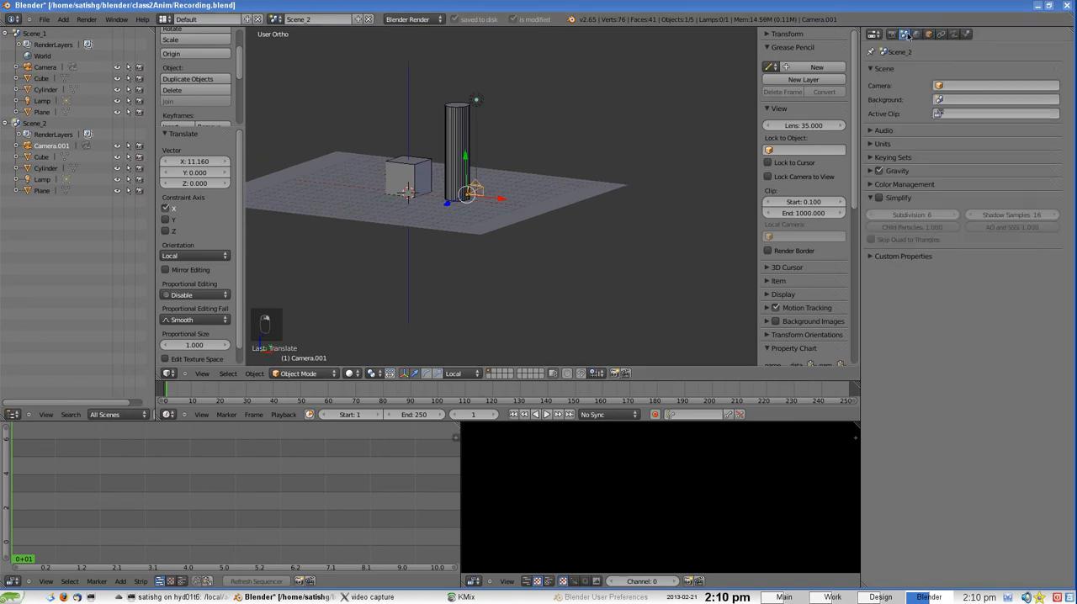
pyautogui.scroll(3, 473, 195)
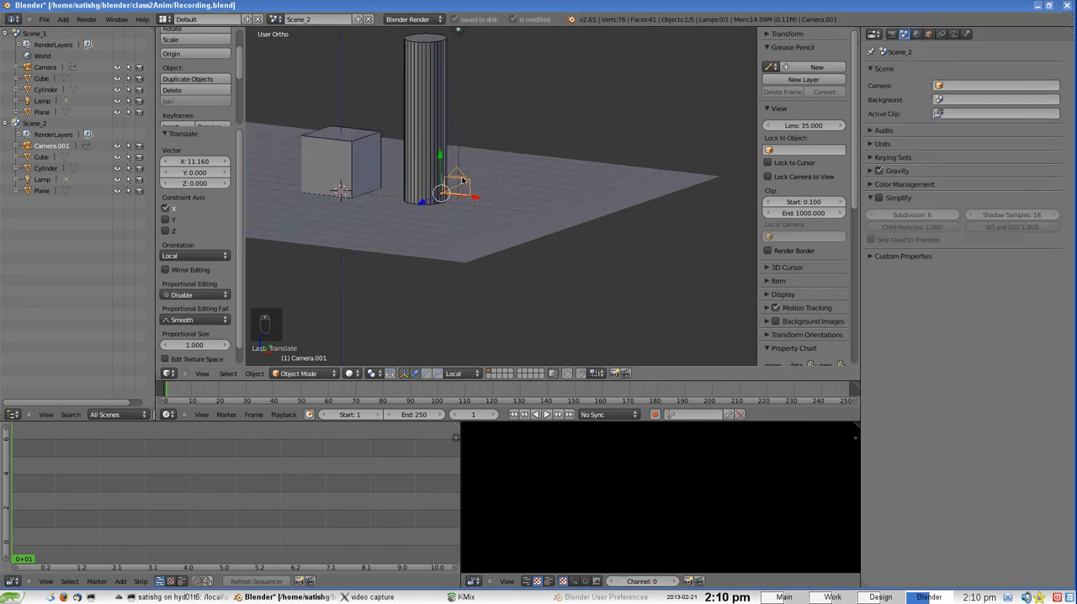
pyautogui.scroll(-2, 465, 182)
pyautogui.click(965, 86)
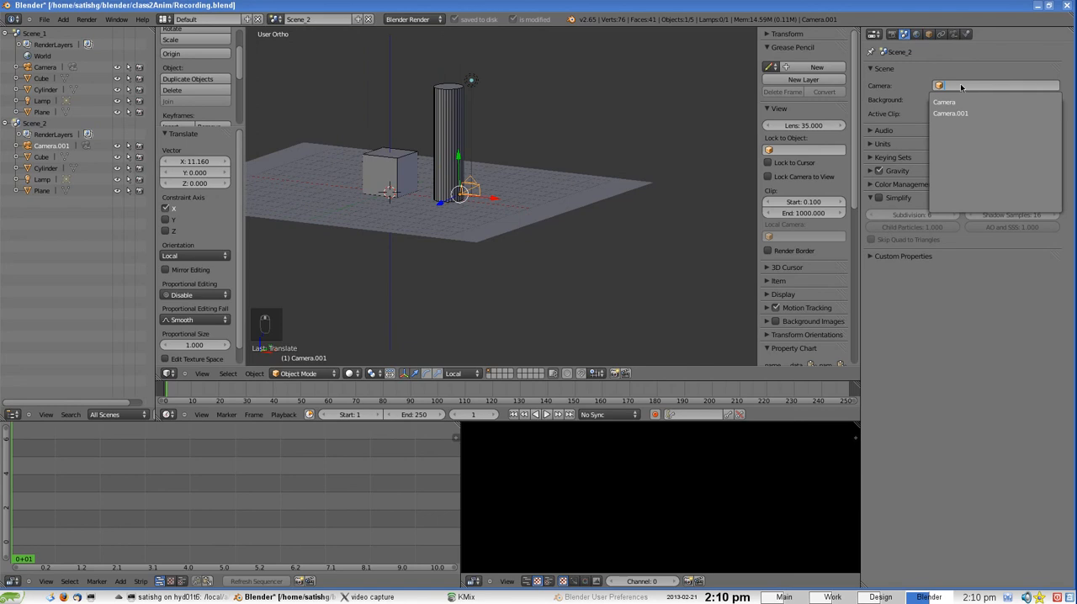
pyautogui.click(950, 113)
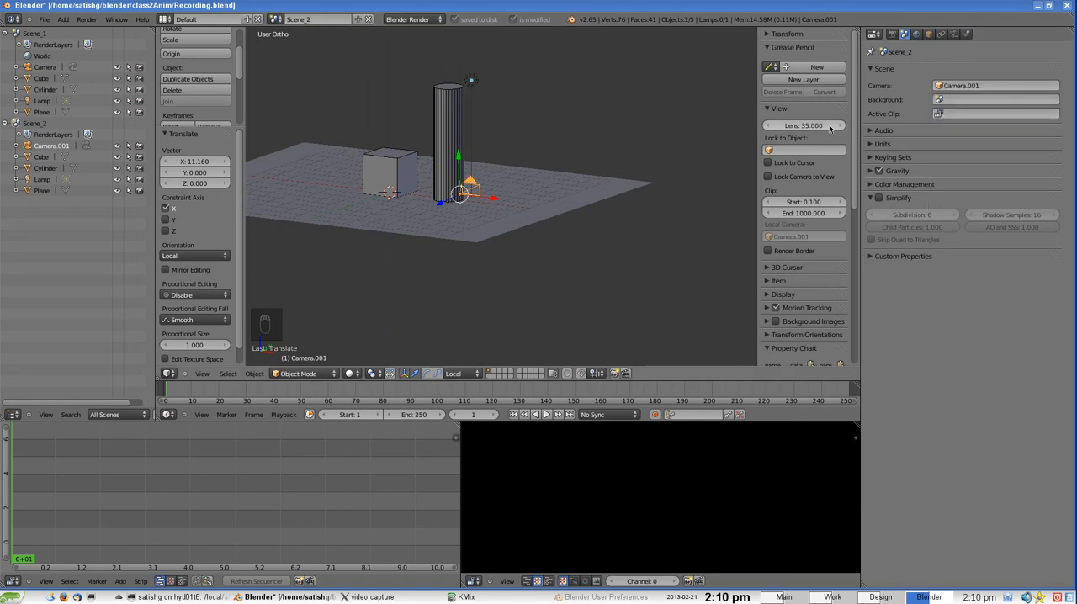
# Look through Camera.001, lock the camera to the view and reframe it so the cube and column sit inside the frame
pyautogui.scroll(3, 438, 172)
pyautogui.scroll(2, 437, 173)
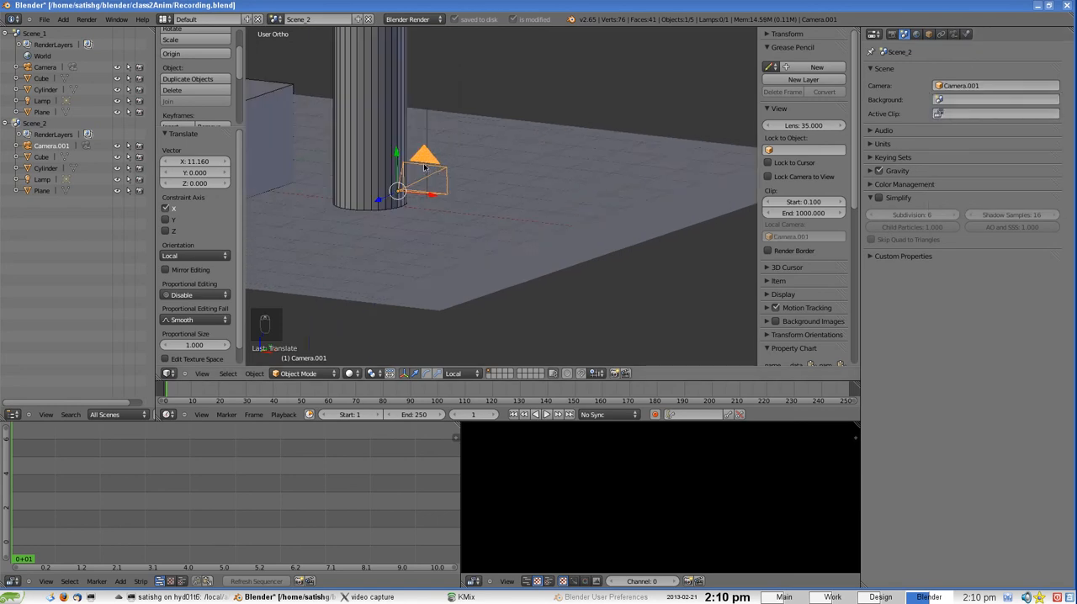
pyautogui.moveTo(429, 170); pyautogui.dragTo(419, 160, button='middle')
pyautogui.scroll(-4, 446, 169)
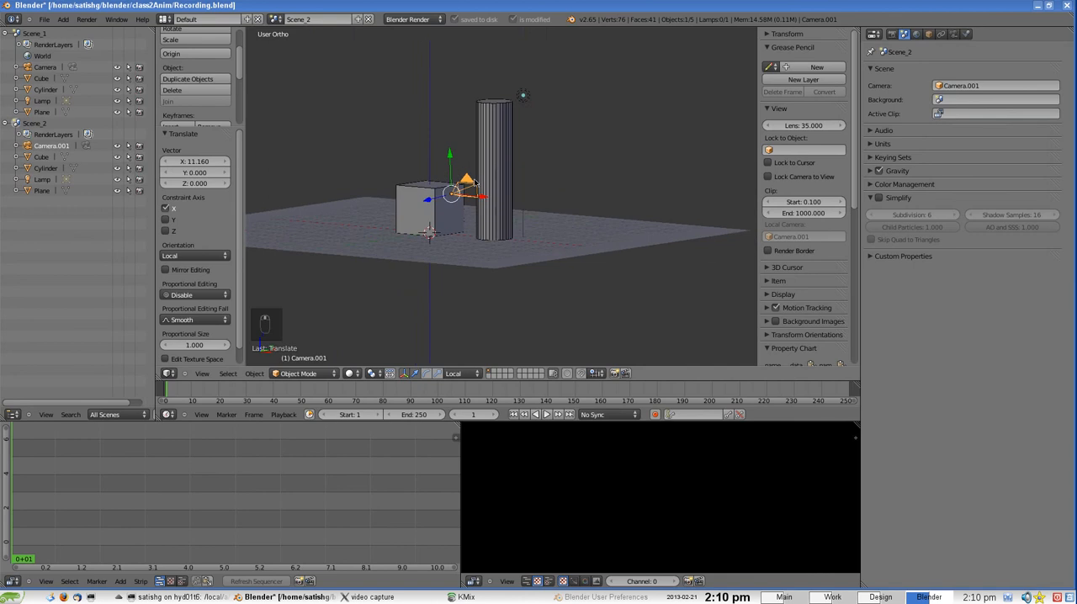
pyautogui.scroll(2, 475, 182)
pyautogui.scroll(-2, 475, 182)
pyautogui.click(202, 374)
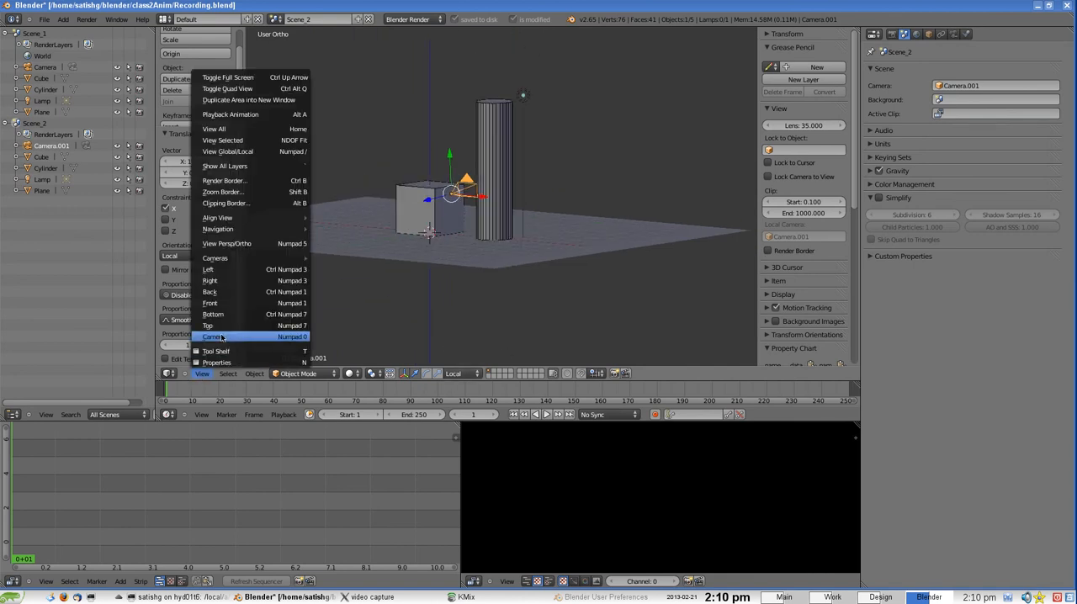
pyautogui.click(218, 338)
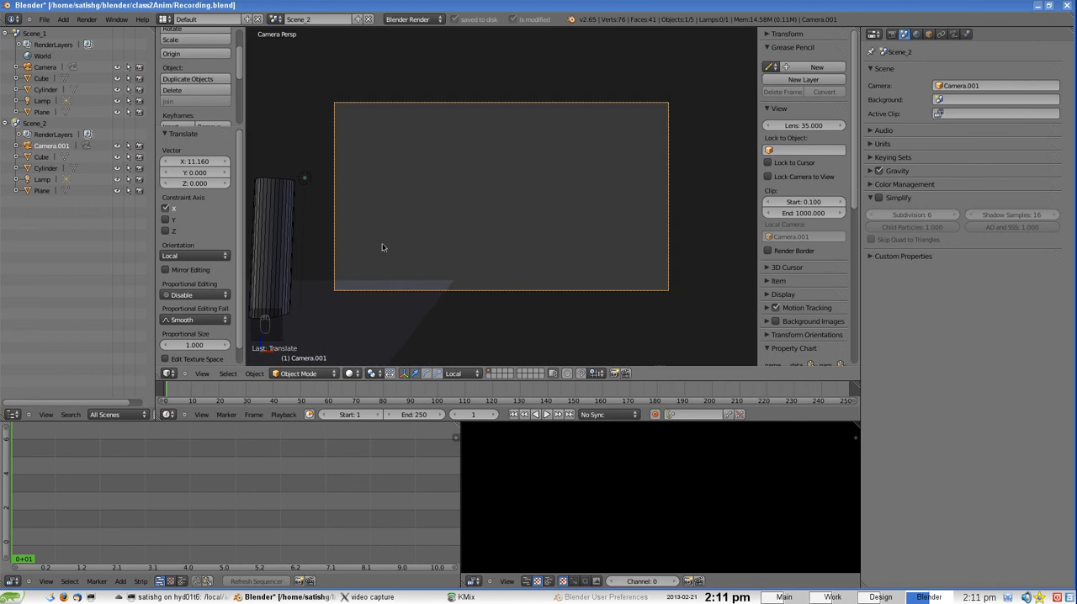
pyautogui.click(794, 178)
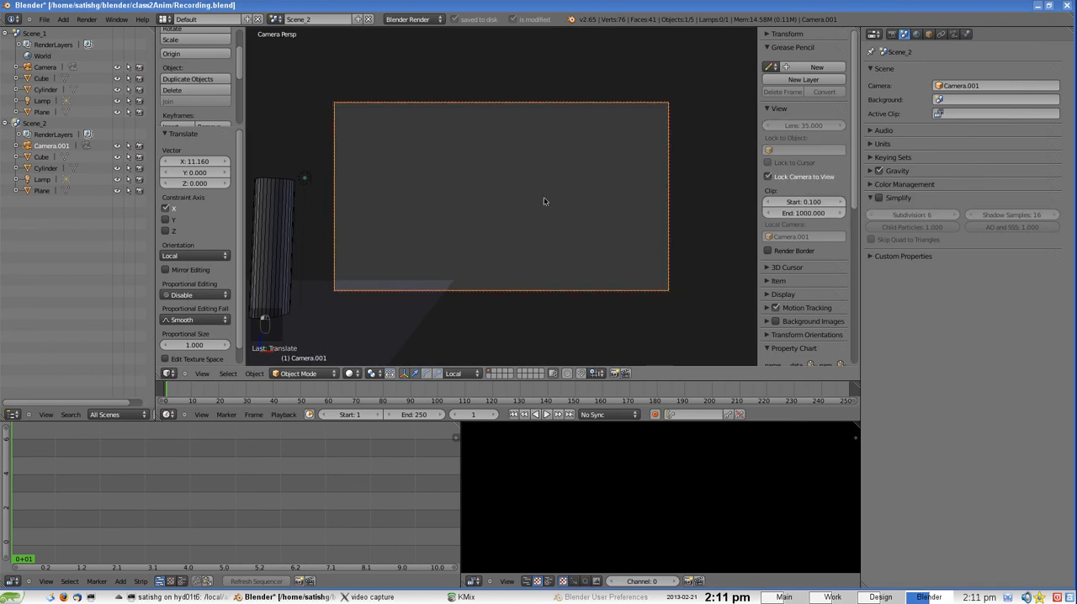
pyautogui.moveTo(543, 201); pyautogui.dragTo(566, 223, button='middle')
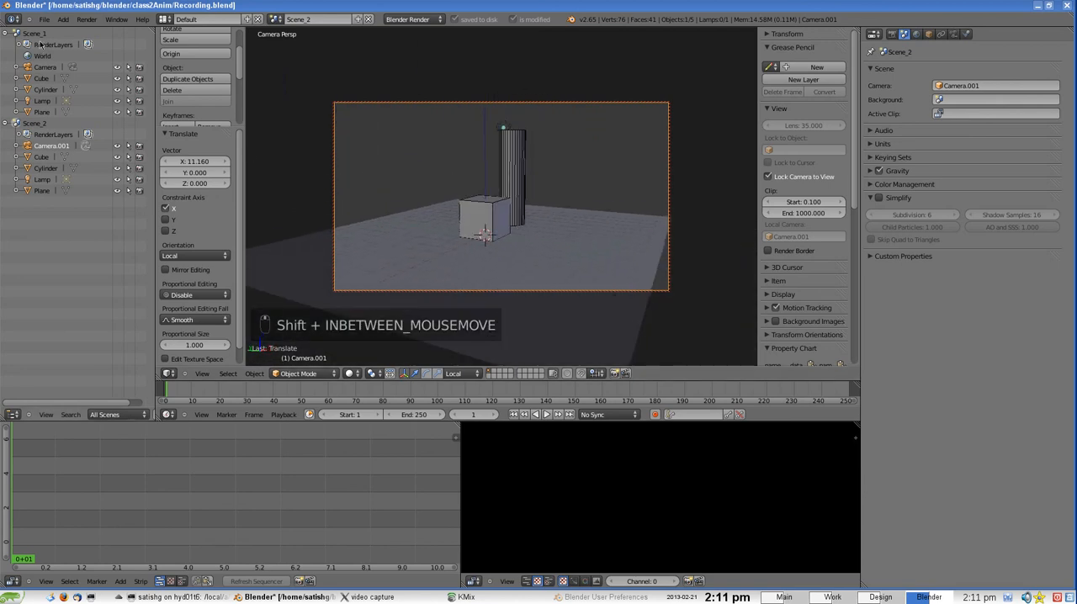
# Compare the framing with Scene_1's camera view, return to Scene_2 and unlock the camera from the view
pyautogui.click(37, 34)
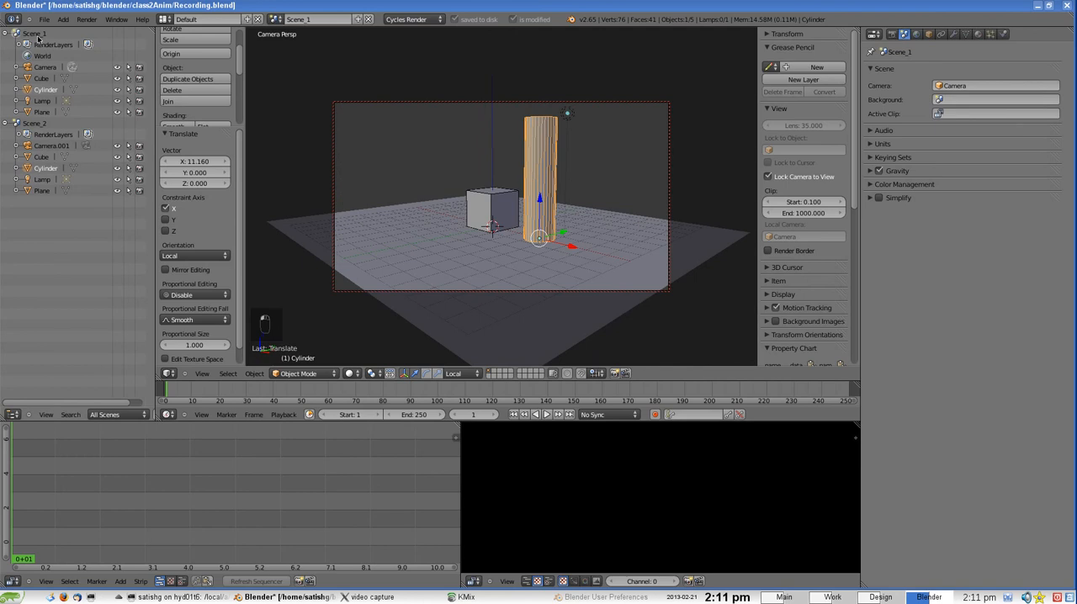
pyautogui.click(37, 125)
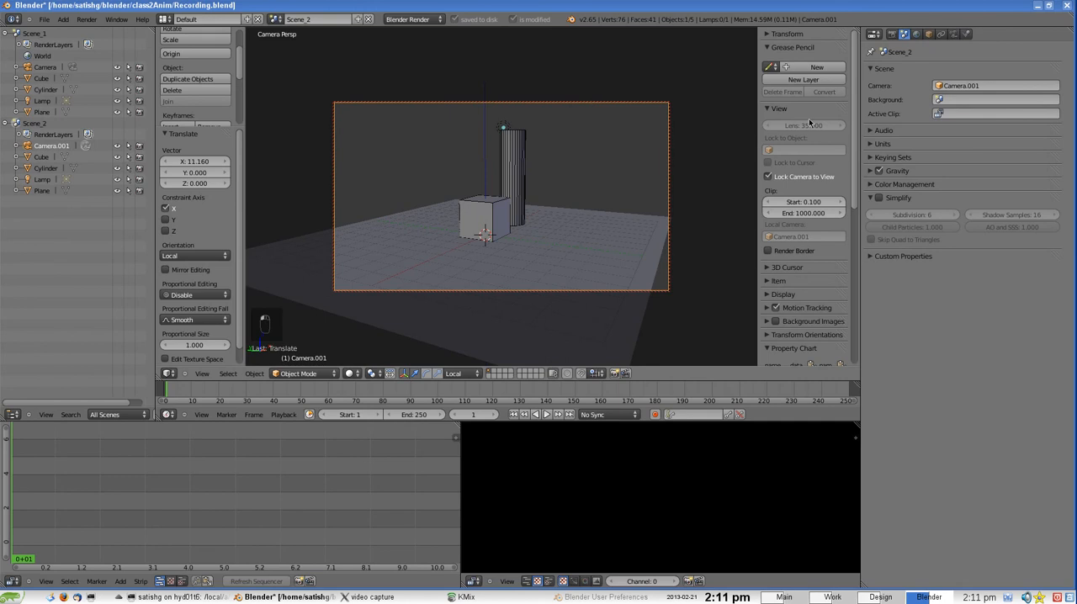
pyautogui.click(789, 179)
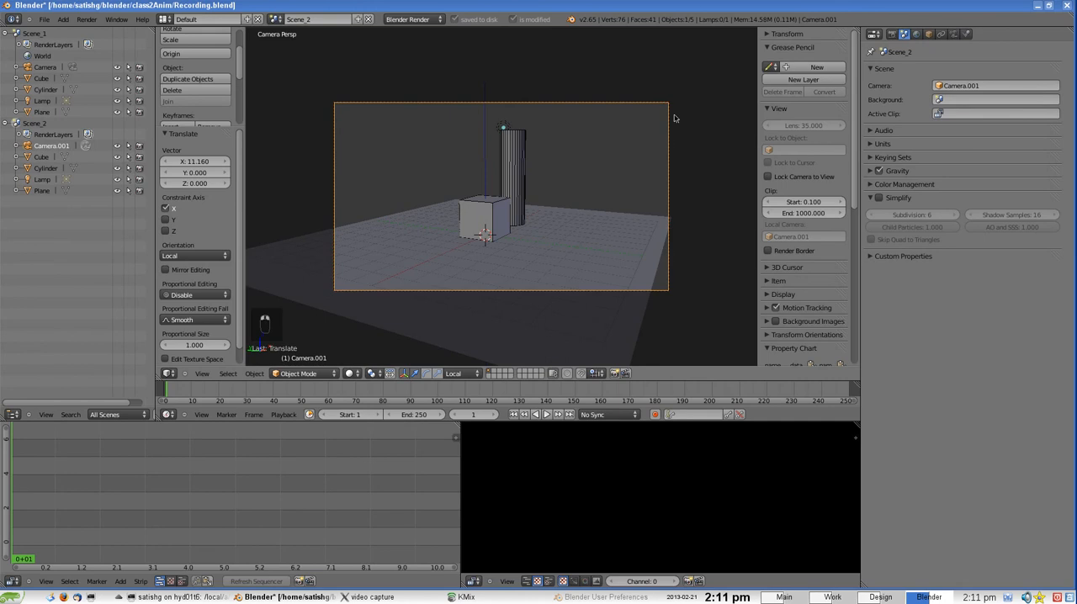
# Show Camera.001's rule-of-thirds composition guide and name, and raise its passepartout alpha to about 0.852
pyautogui.click(929, 34)
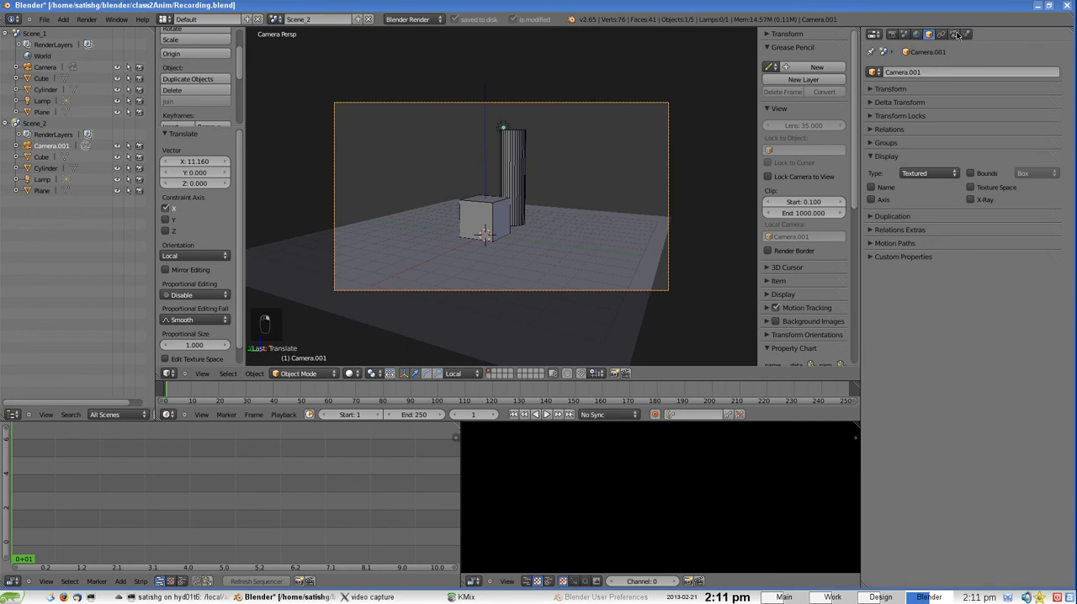
pyautogui.click(955, 35)
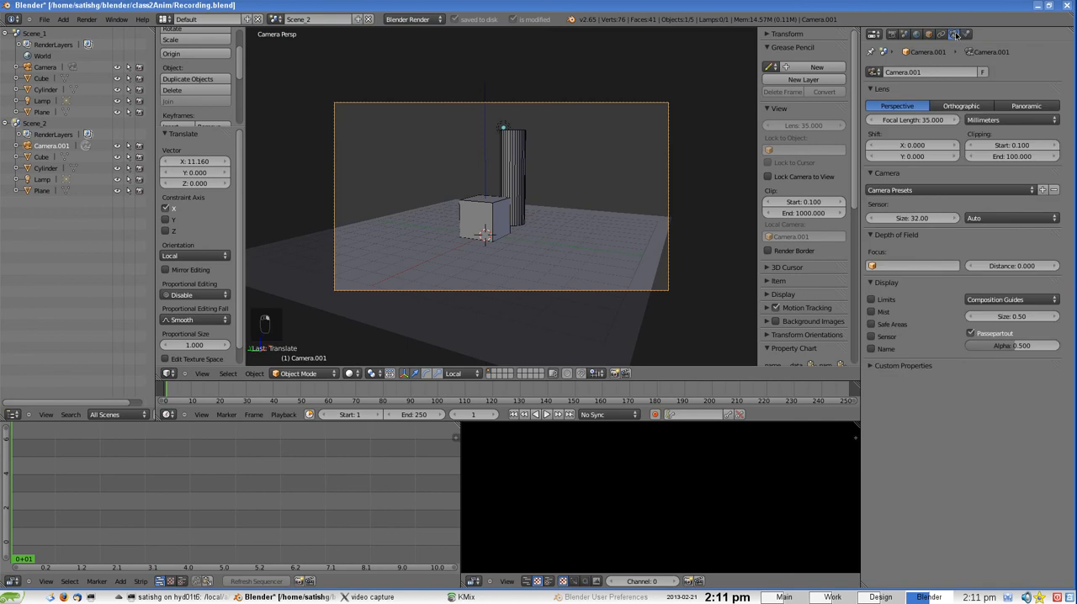
pyautogui.click(1010, 300)
pyautogui.click(983, 337)
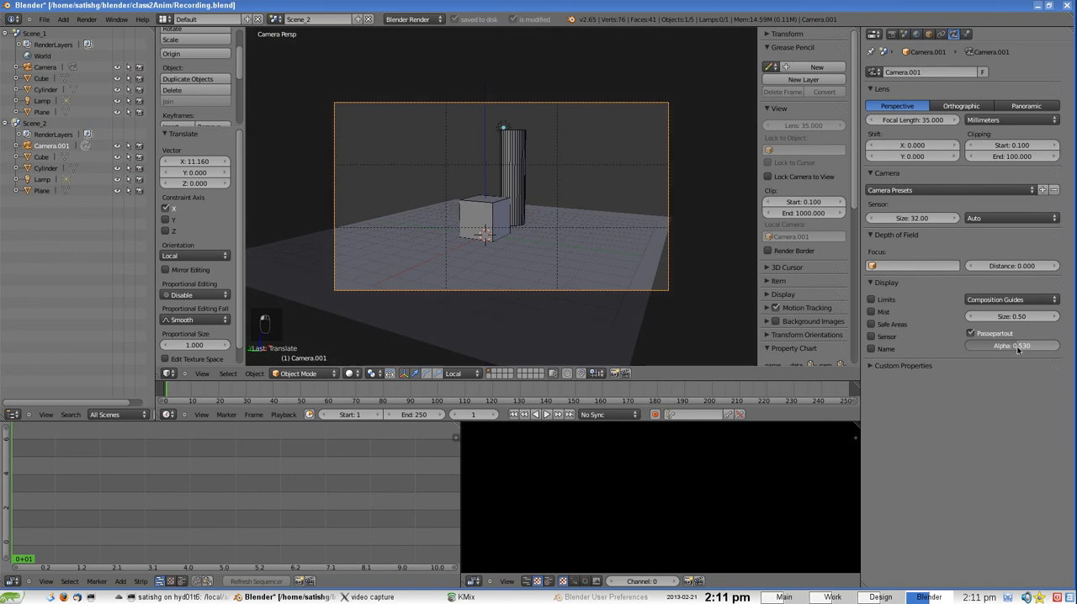
pyautogui.moveTo(1012, 346); pyautogui.dragTo(1045, 346)
pyautogui.click(878, 350)
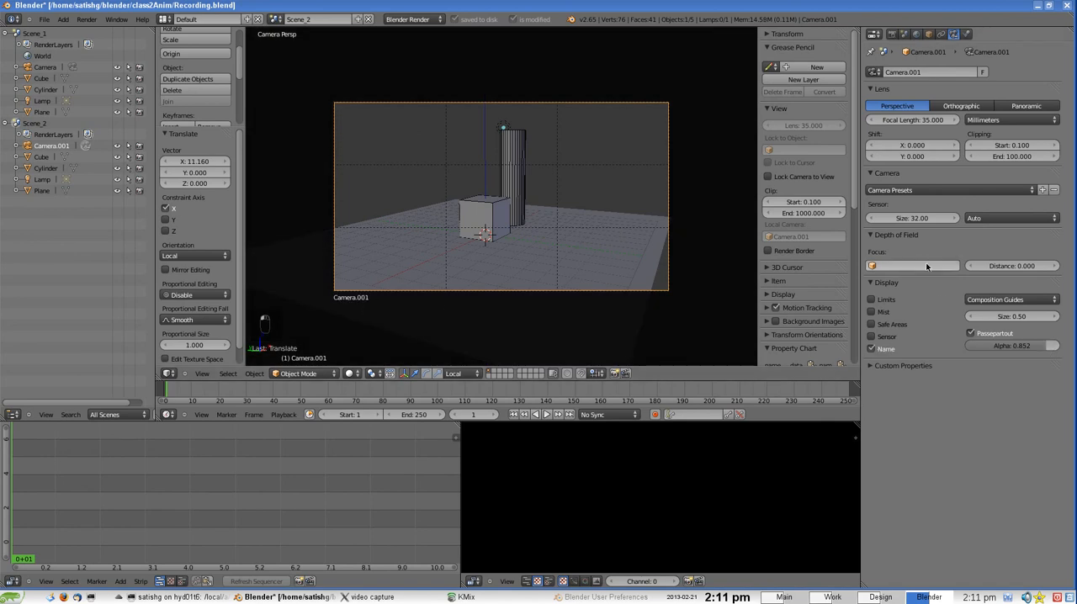
# Set Camera.001's focal length to about 43.3 mm and compare Scene_2's framing with Scene_1's
pyautogui.moveTo(913, 120); pyautogui.dragTo(956, 126)
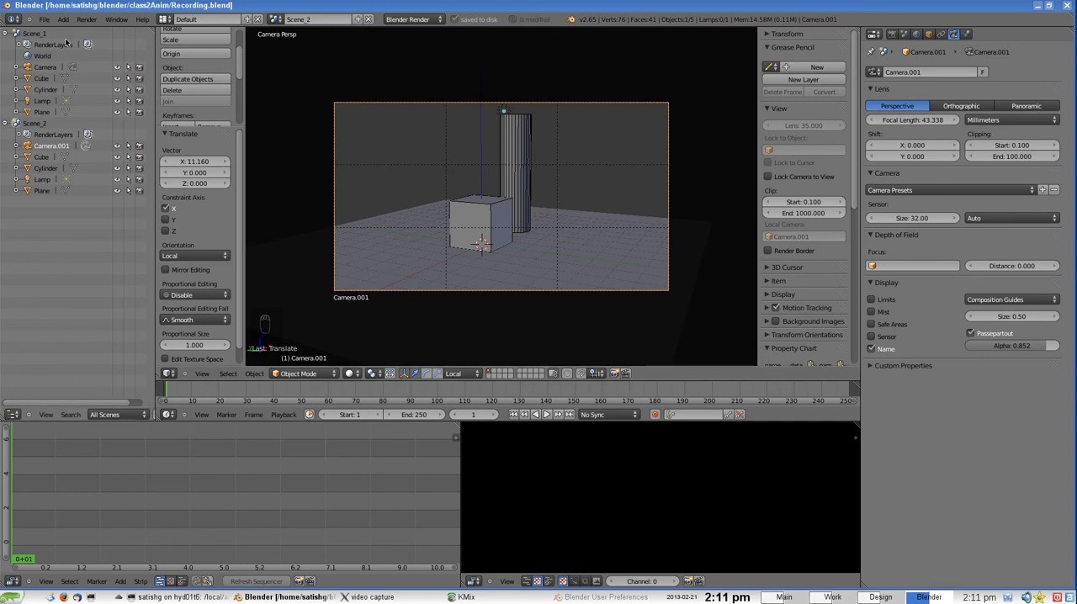
pyautogui.click(36, 35)
pyautogui.click(37, 124)
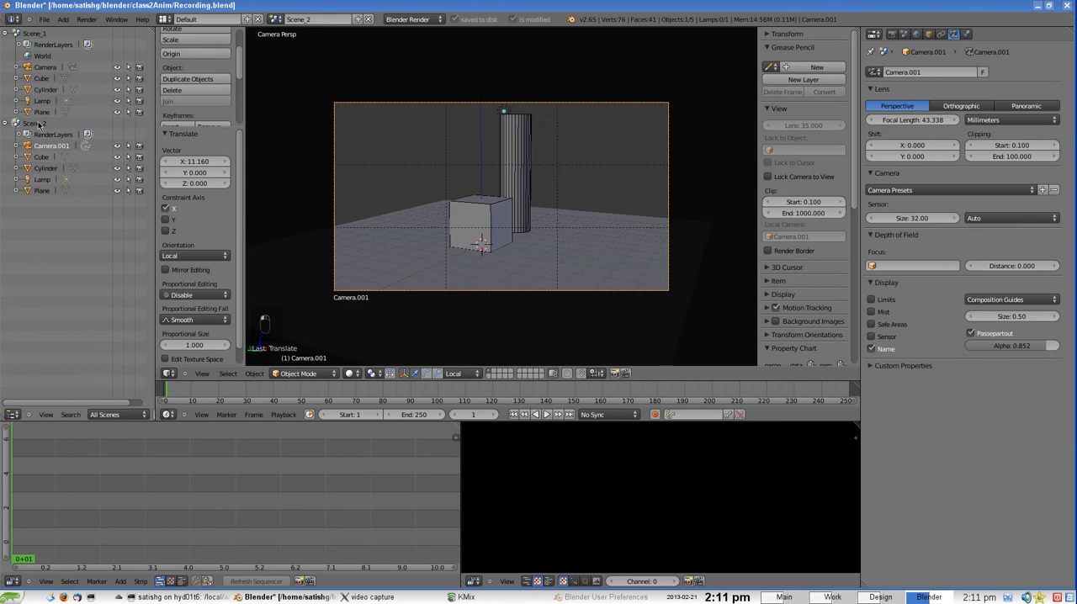
# Set the end frame of Scene_1 to 24 in its render dimensions
pyautogui.click(38, 33)
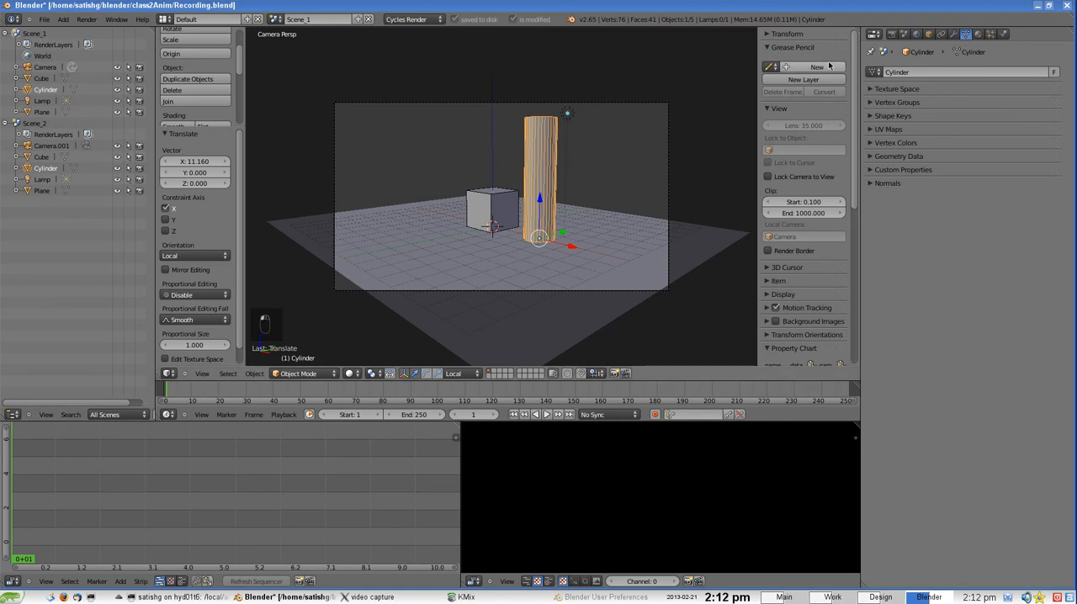
pyautogui.click(892, 33)
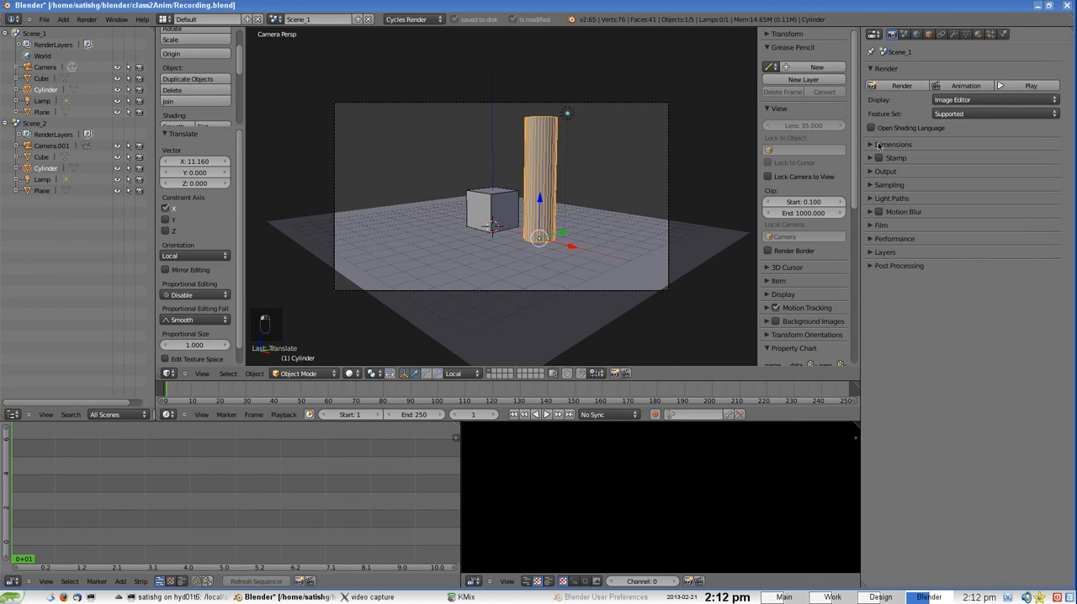
pyautogui.click(880, 145)
pyautogui.click(1020, 199)
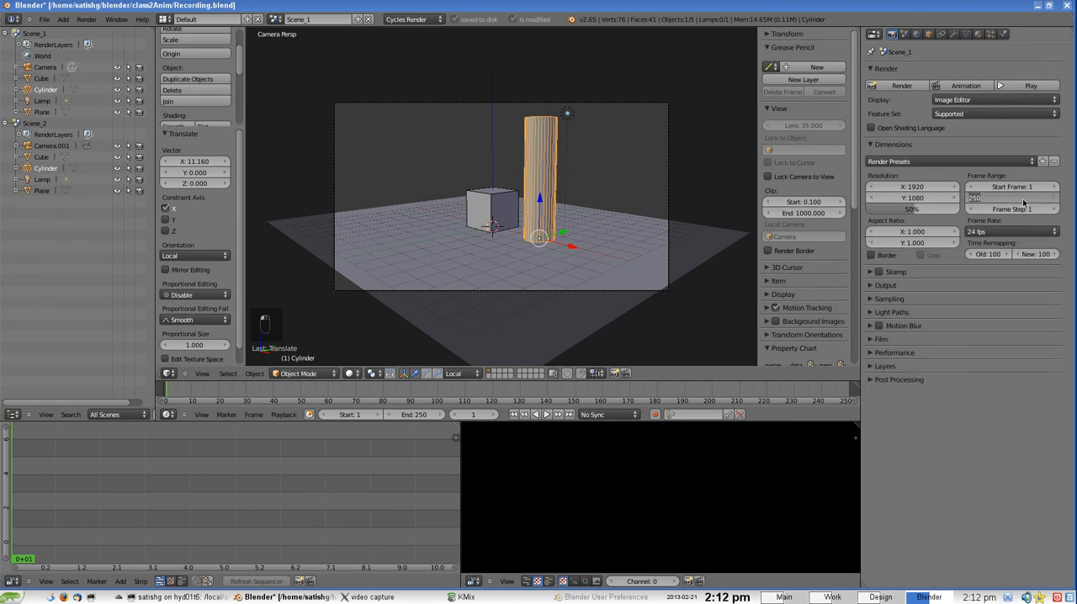
pyautogui.write('24')
pyautogui.press('Return')
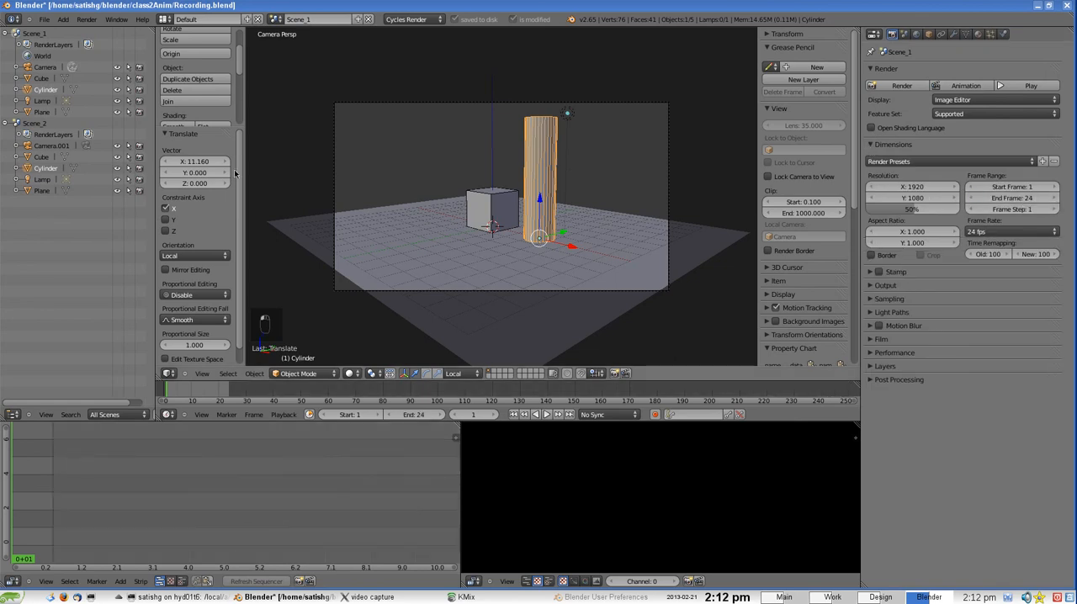
# Switch to Scene_2 and set its end frame to 24
pyautogui.click(38, 124)
pyautogui.click(1017, 184)
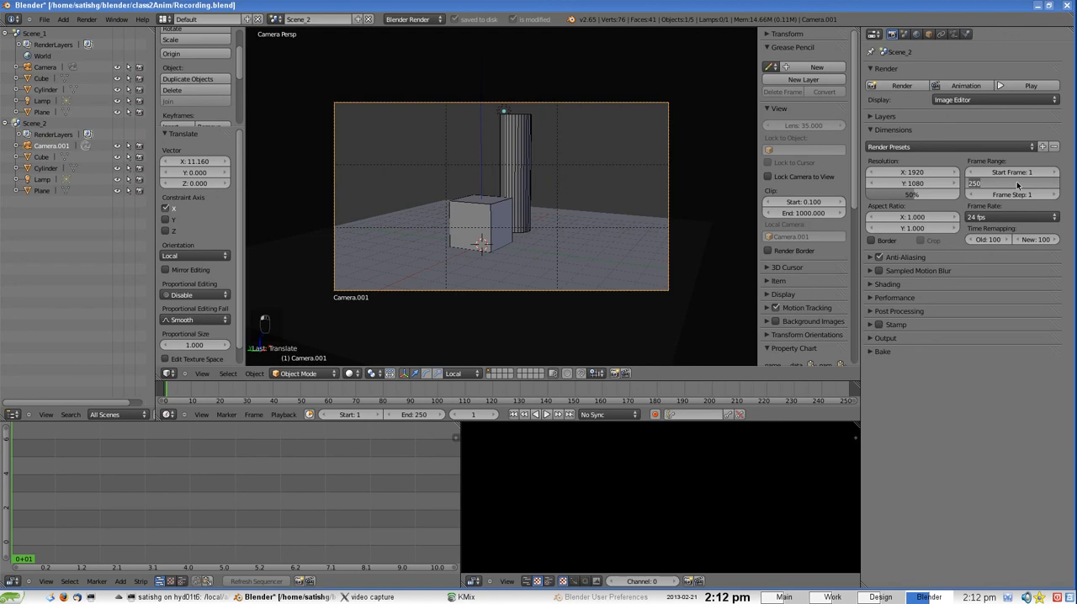
pyautogui.write('24')
pyautogui.press('Return')
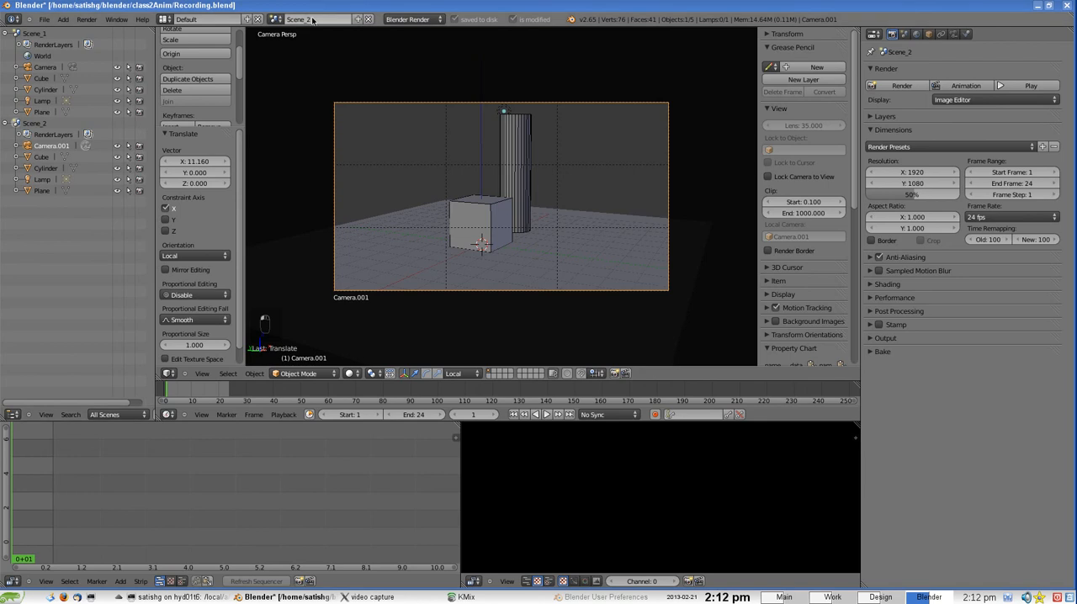
# Create a new empty scene, name it 0_Edit and expand its entry in the outliner
pyautogui.click(357, 18)
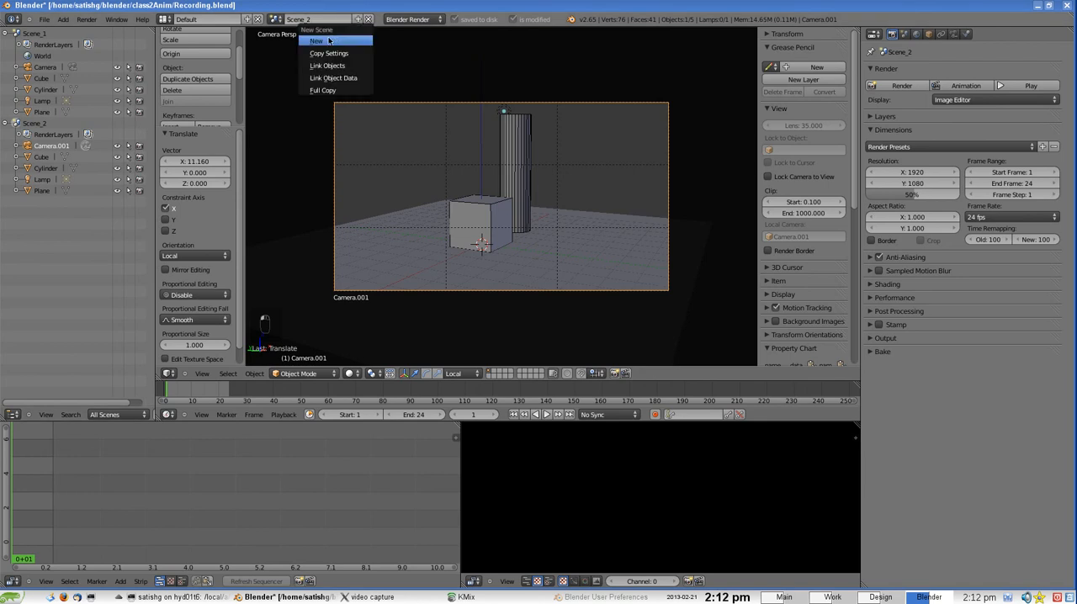
pyautogui.click(333, 39)
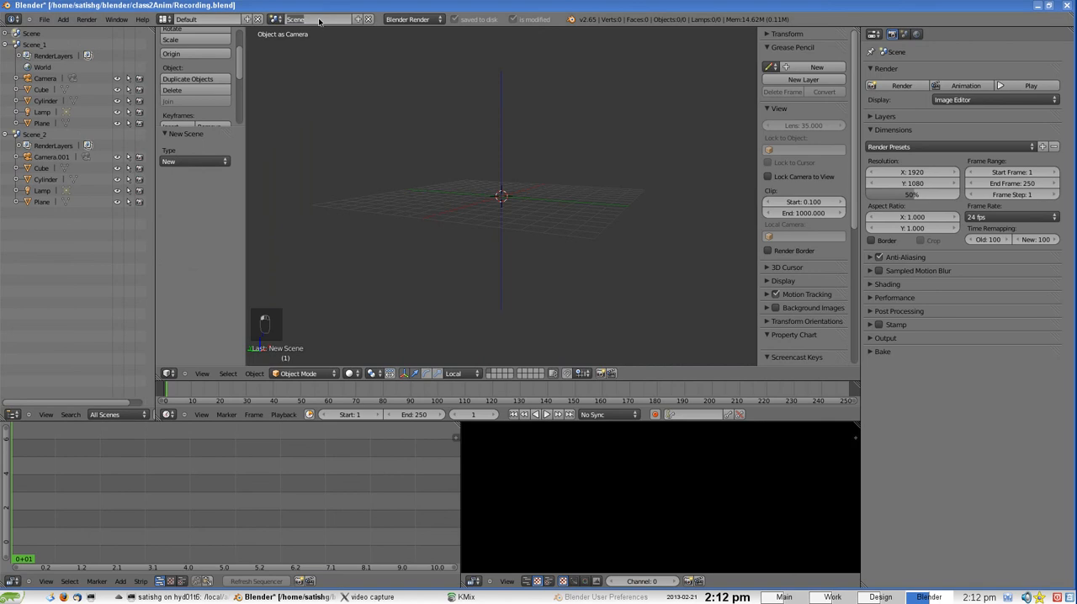
pyautogui.click(319, 20)
pyautogui.write('Edit')
pyautogui.press('Return')
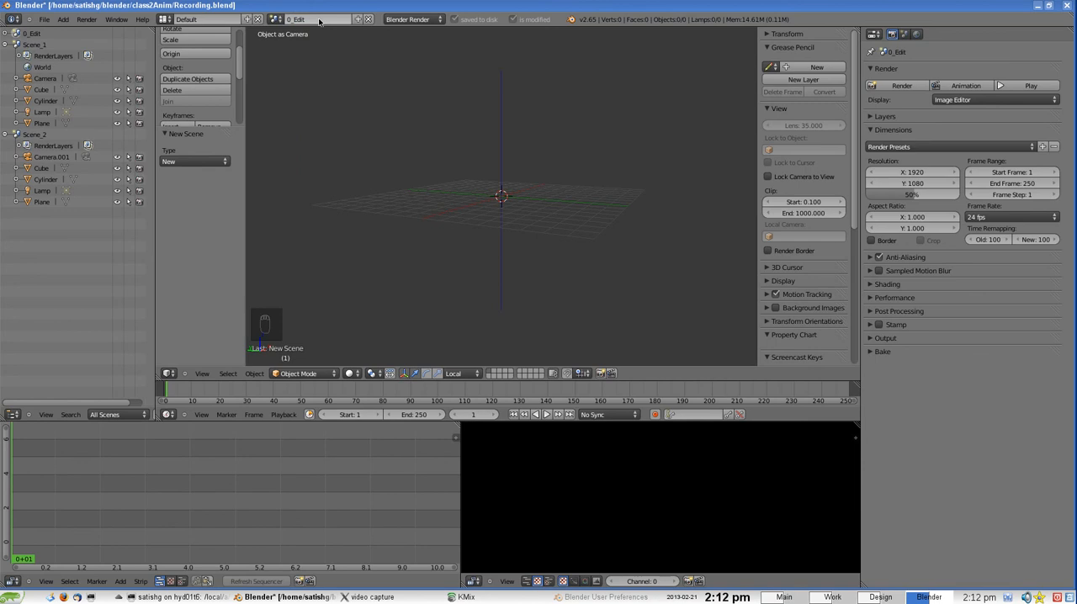
pyautogui.click(5, 33)
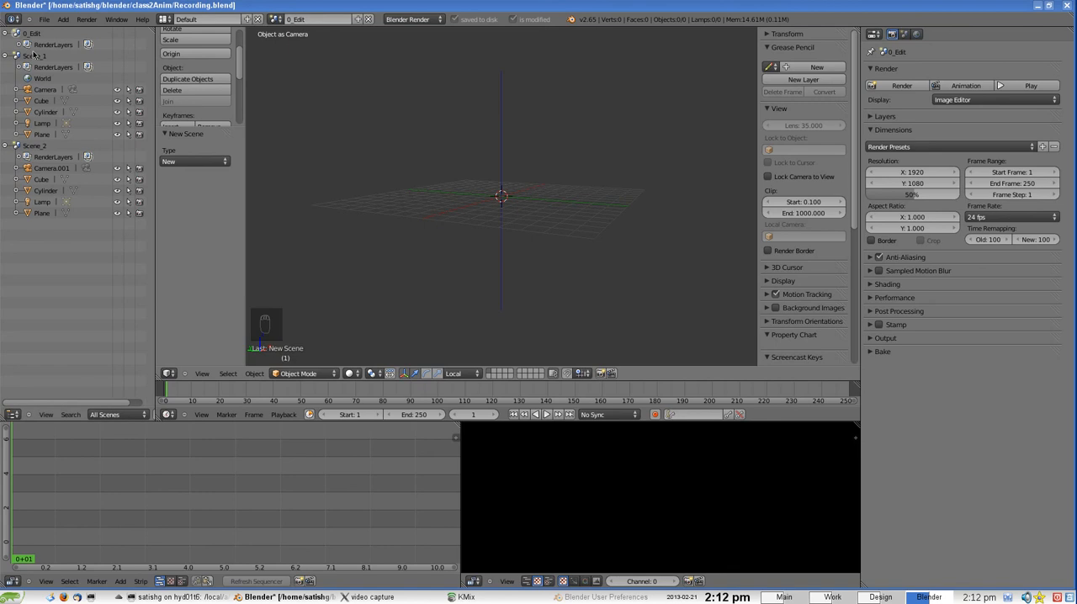
# Leave the camera view, compare Scene_1 with Scene_2, and slightly widen the sequencer area beside the preview
pyautogui.scroll(1, 533, 160)
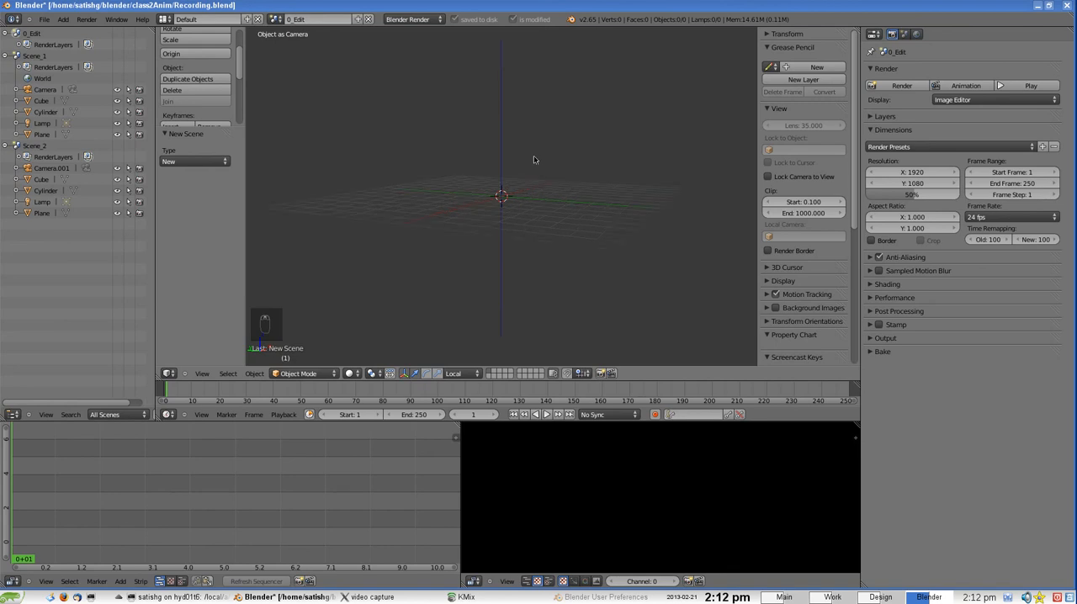
pyautogui.moveTo(528, 173); pyautogui.dragTo(528, 179, button='middle')
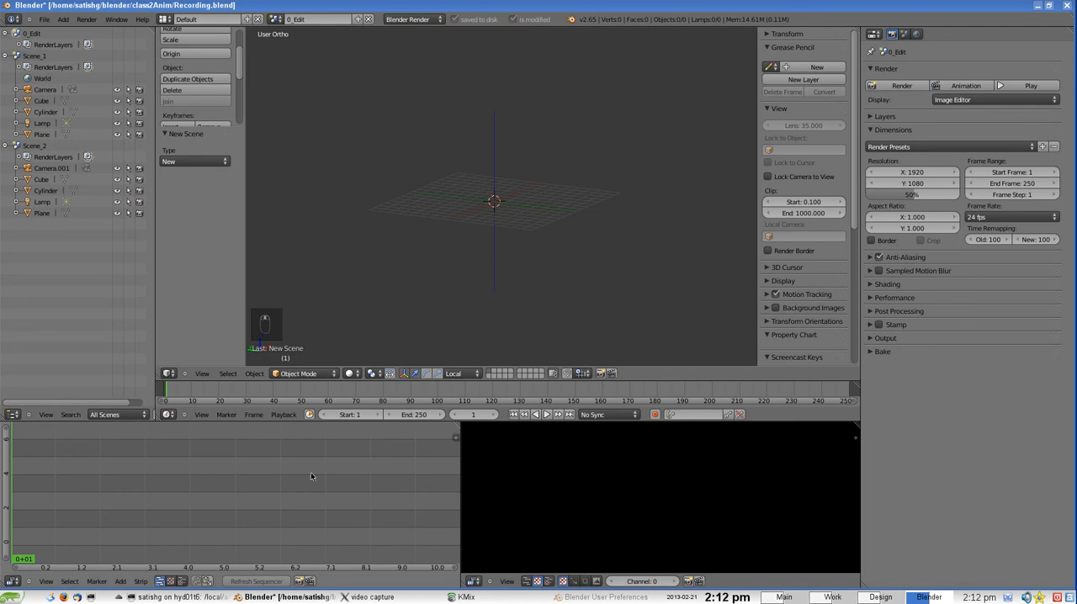
pyautogui.click(42, 55)
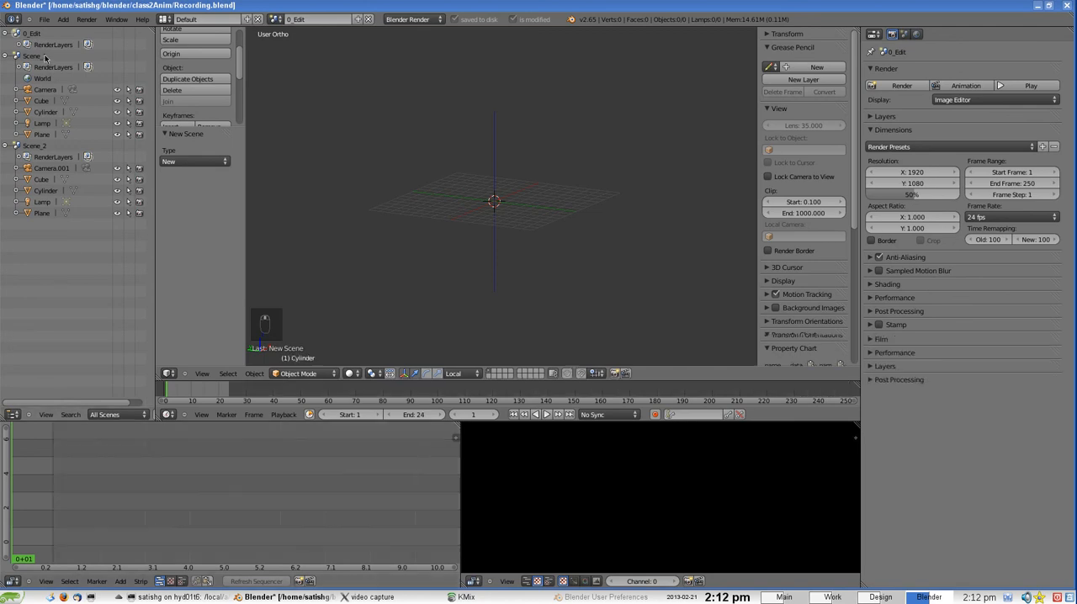
pyautogui.click(42, 147)
pyautogui.click(40, 57)
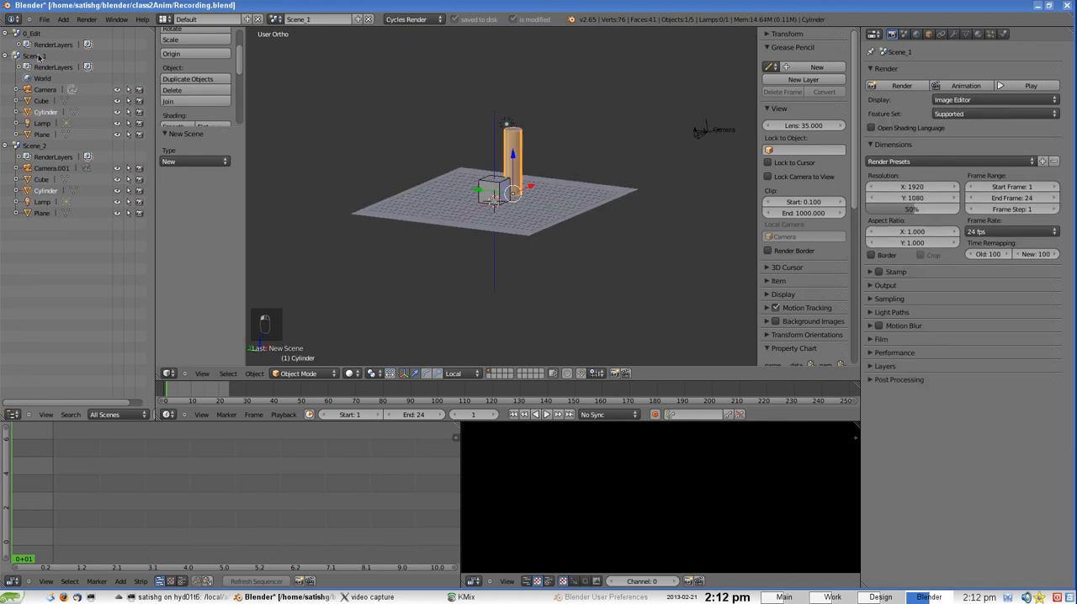
pyautogui.click(39, 148)
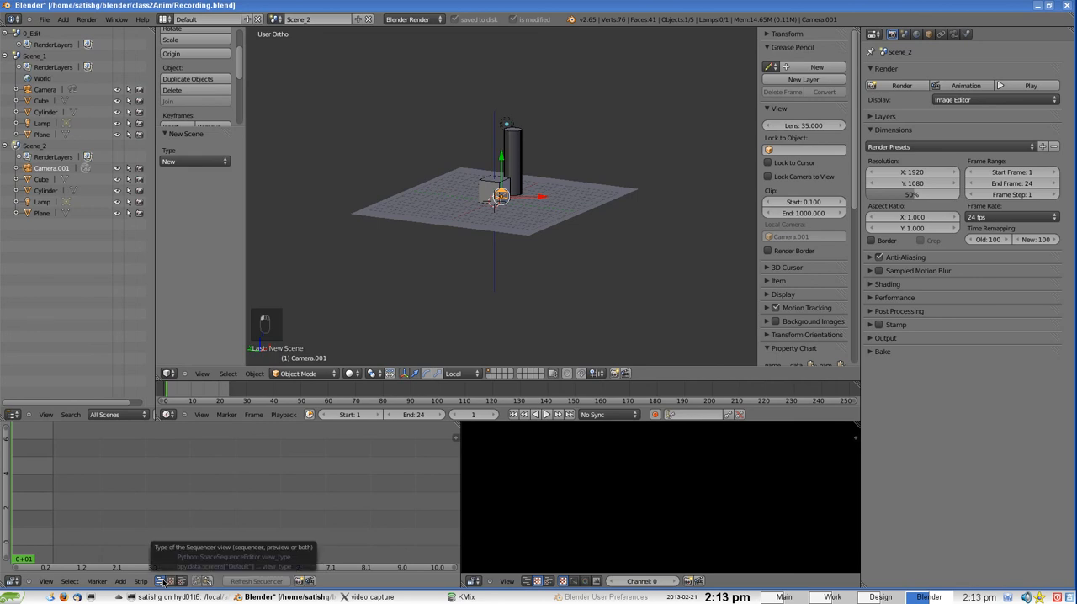
pyautogui.moveTo(460, 487); pyautogui.dragTo(462, 486)
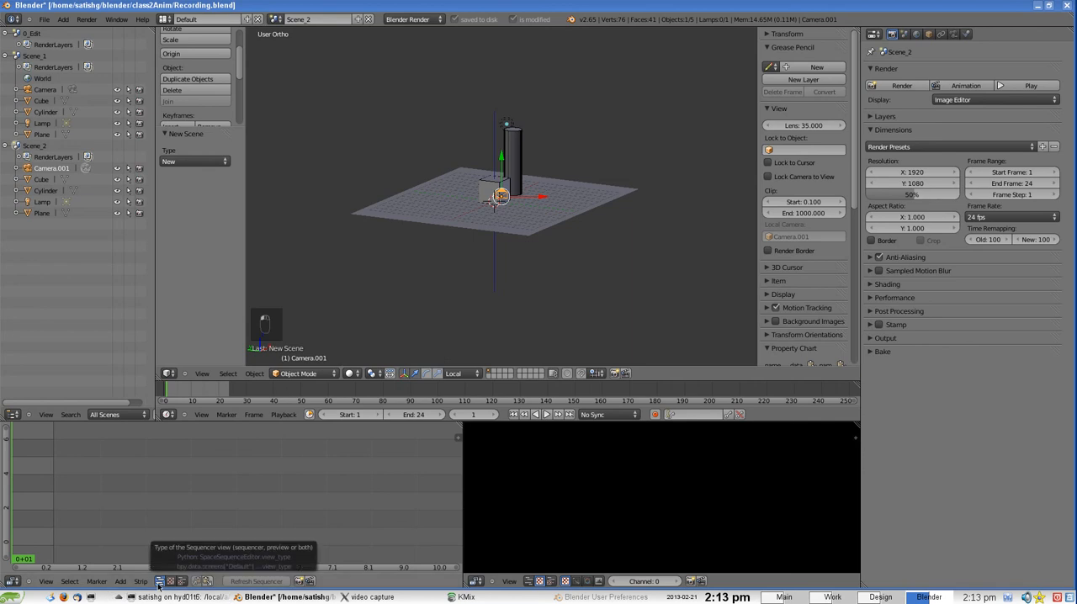
# Try the combined sequencer and preview layout in the preview area, enlarge its strip region, and return to preview only
pyautogui.click(552, 581)
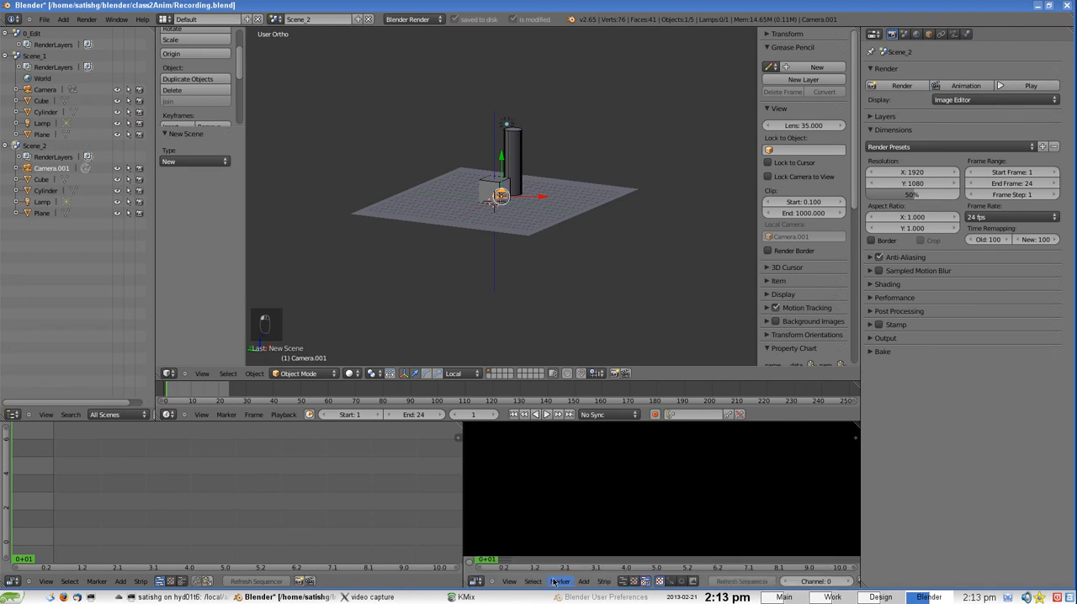
pyautogui.moveTo(596, 559); pyautogui.dragTo(596, 497)
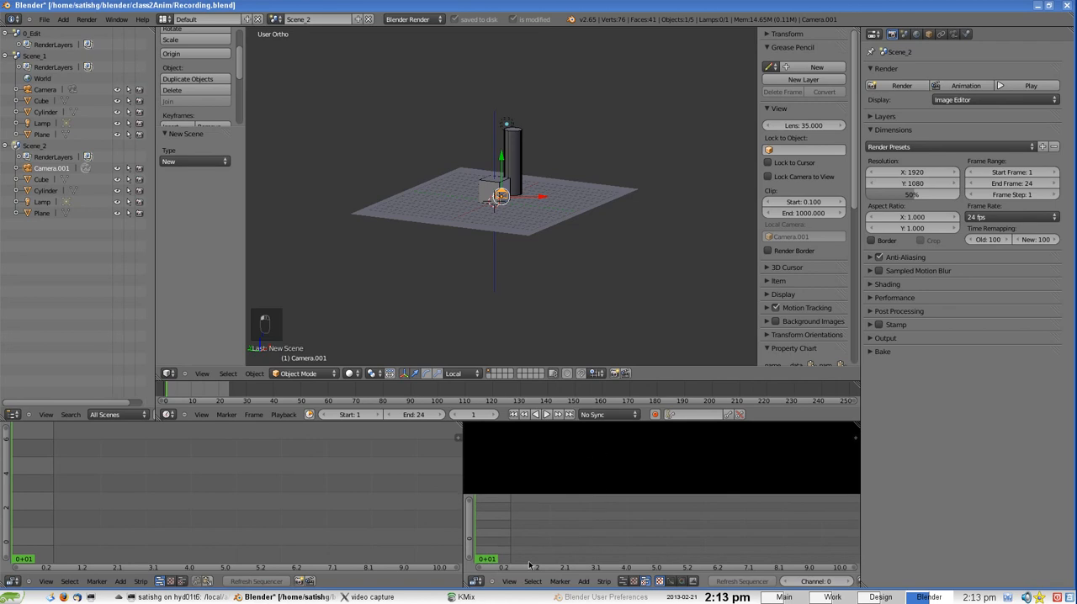
pyautogui.click(636, 583)
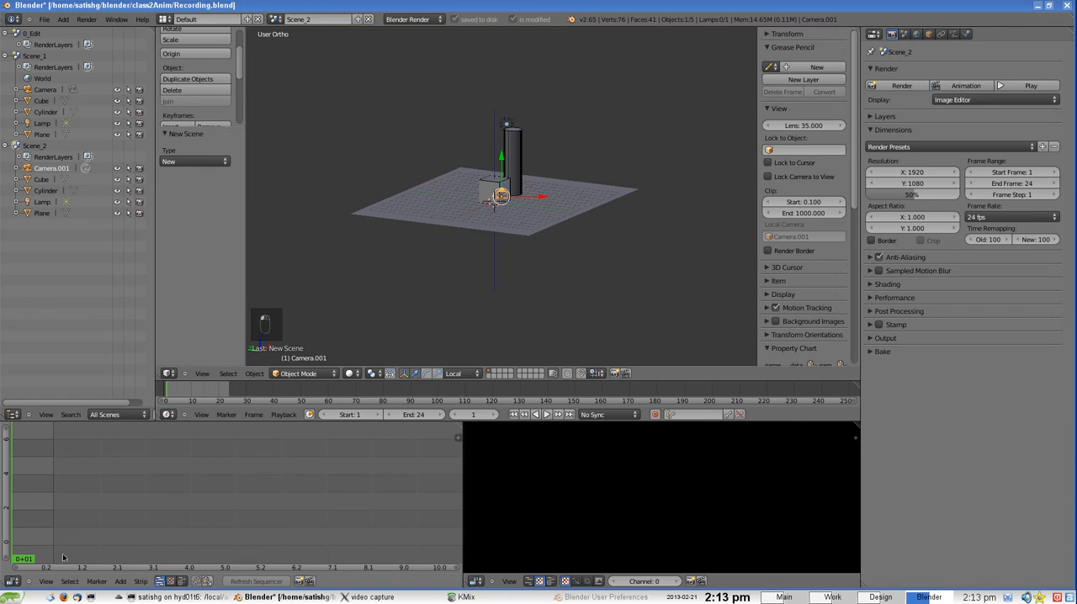
# Add a scene strip to the sequencer that uses Scene_1 as its source
pyautogui.click(121, 581)
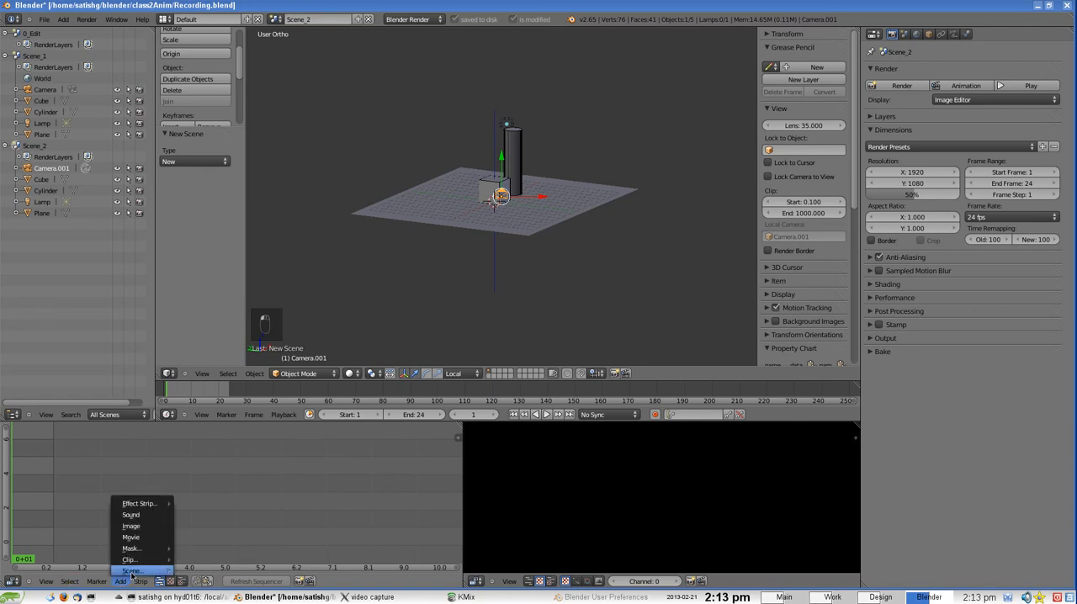
pyautogui.moveTo(131, 572)
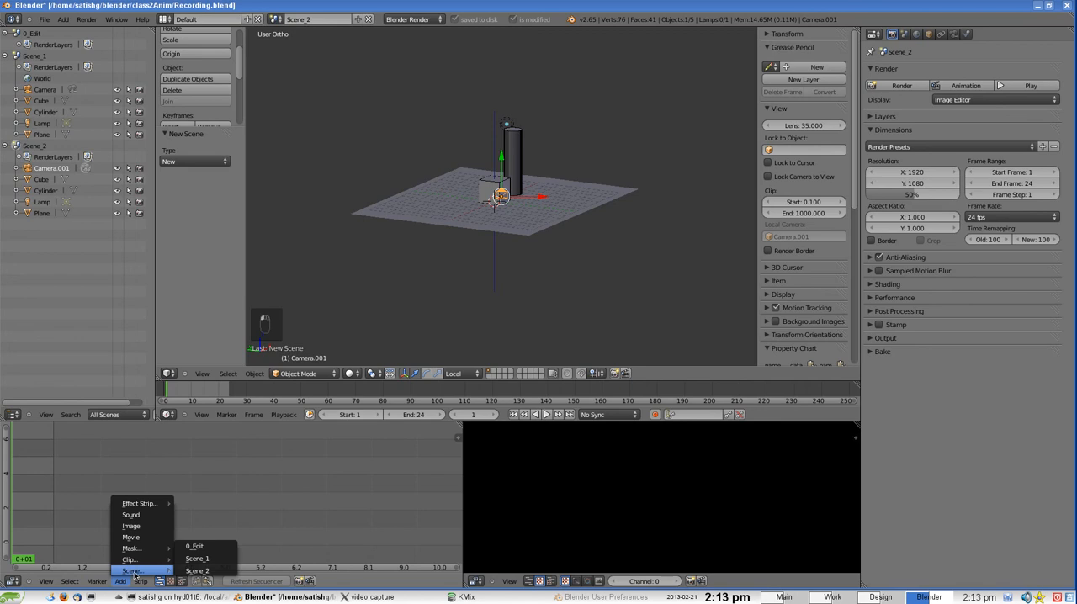
pyautogui.click(193, 560)
pyautogui.scroll(6, 220, 541)
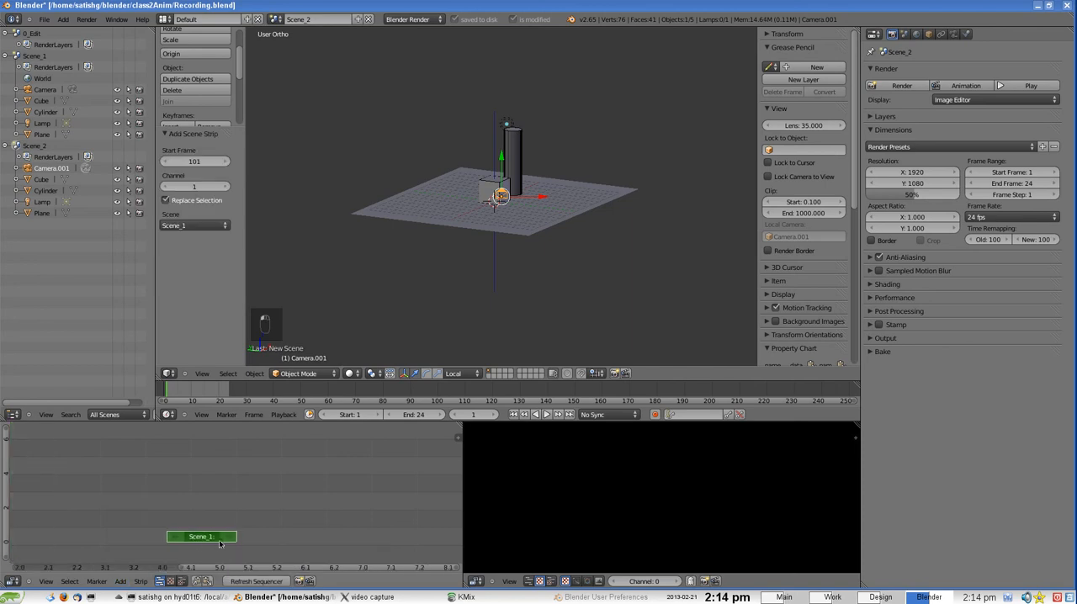
pyautogui.scroll(-4, 201, 525)
pyautogui.moveTo(155, 513); pyautogui.dragTo(242, 508, button='middle')
pyautogui.scroll(-1, 242, 511)
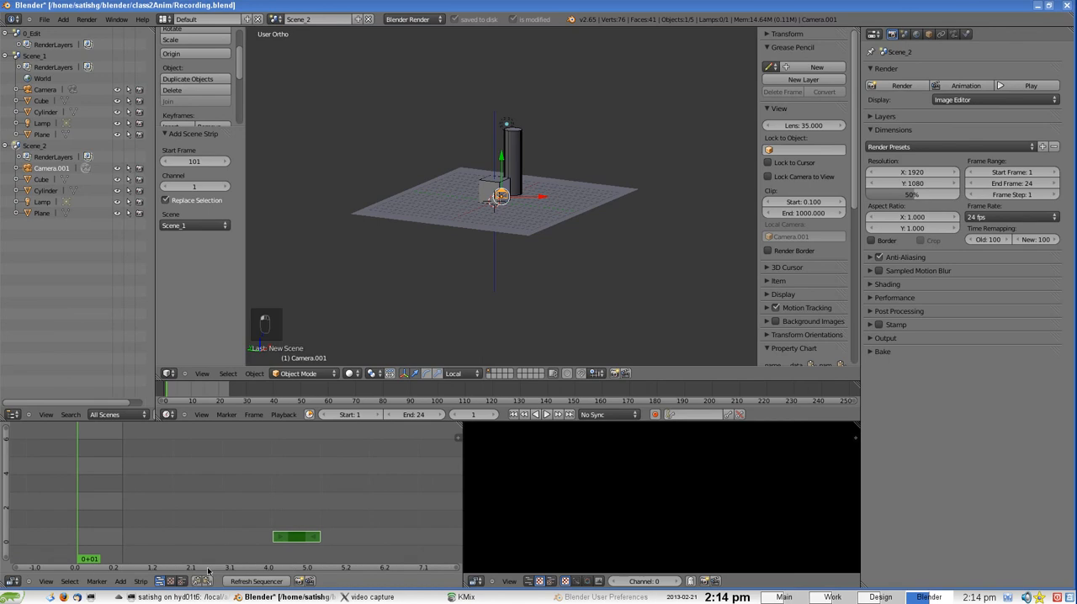
# Show frames instead of seconds in the sequencer and move the Scene_1 strip to start at frame 1
pyautogui.click(47, 582)
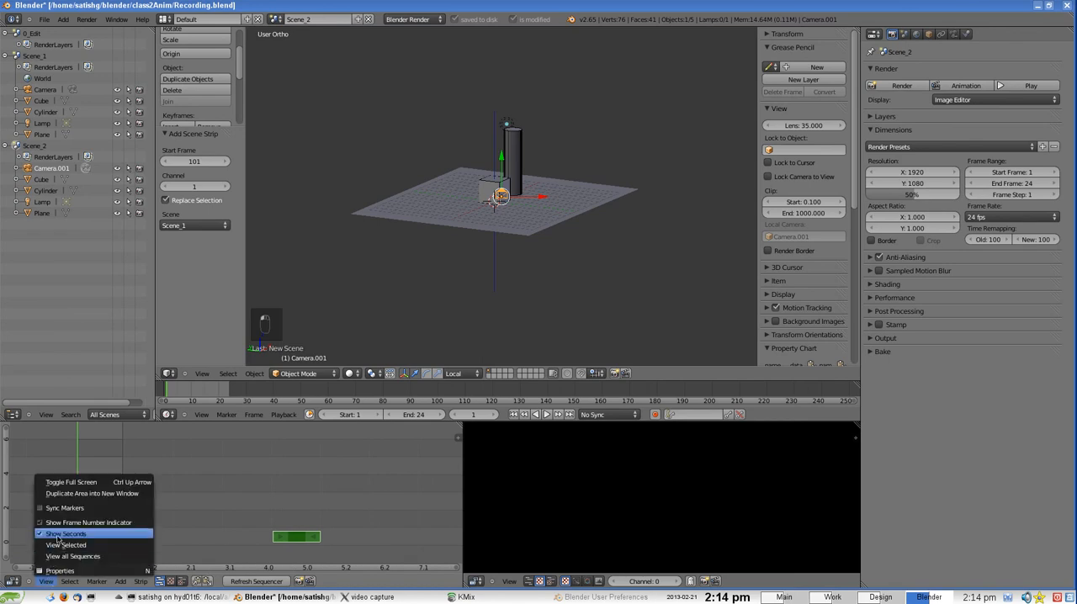
pyautogui.click(57, 535)
pyautogui.scroll(-2, 288, 537)
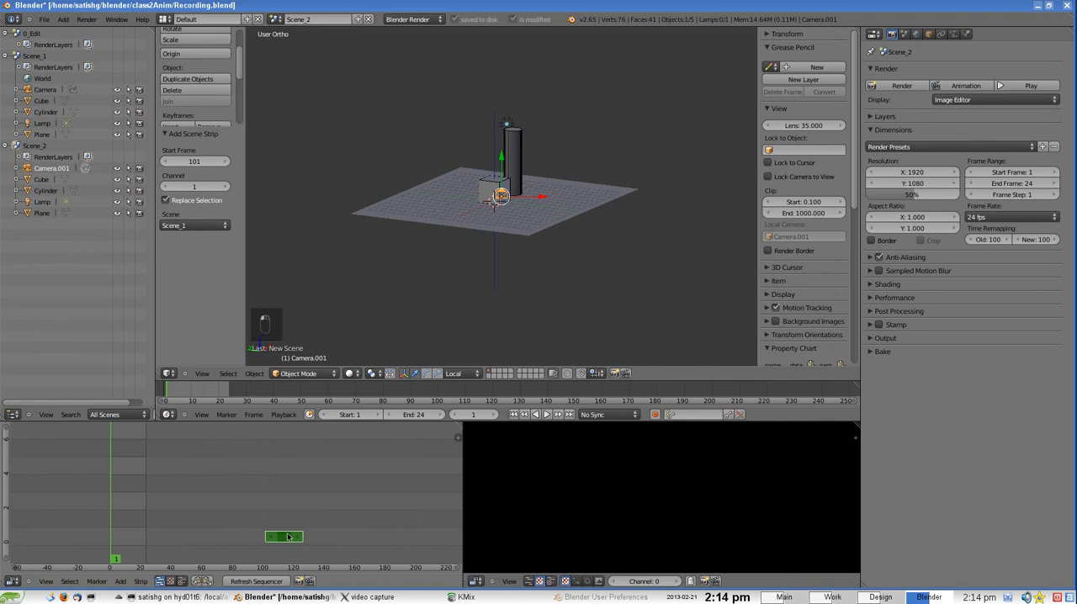
pyautogui.scroll(1, 288, 537)
pyautogui.moveTo(291, 538); pyautogui.dragTo(123, 562, button='right')
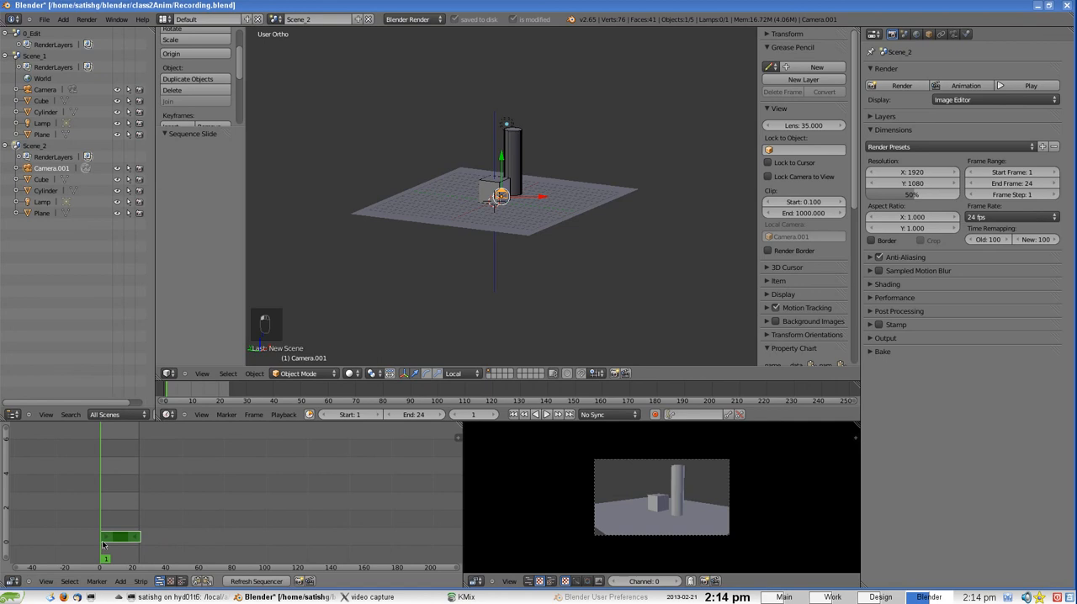
# Enlarge the preview image and scrub through the Scene_1 strip to examine its animation
pyautogui.scroll(2, 662, 533)
pyautogui.scroll(3, 683, 518)
pyautogui.scroll(-2, 686, 512)
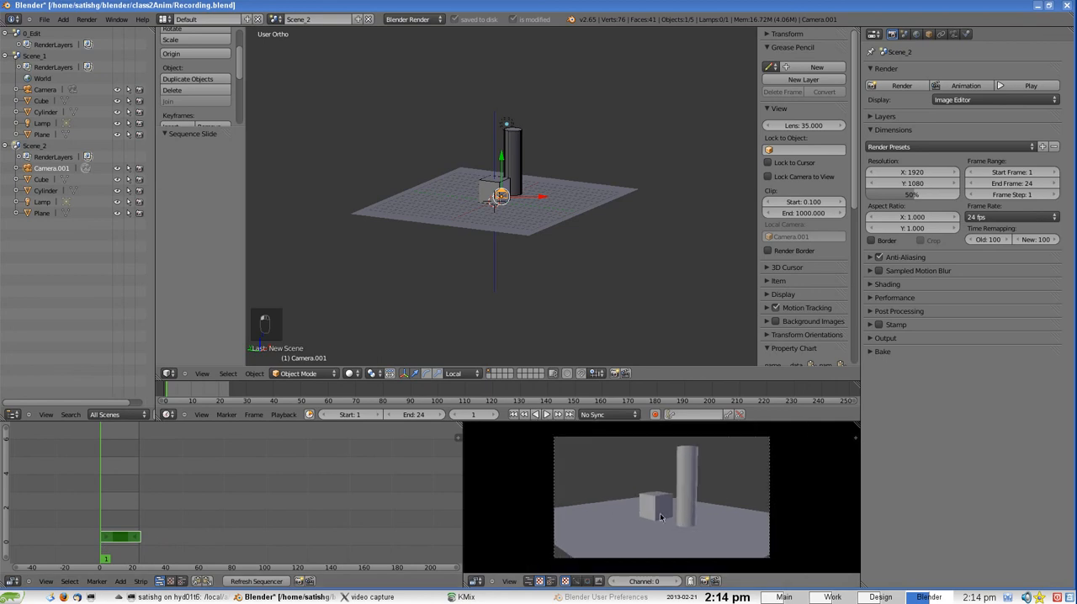
pyautogui.moveTo(104, 523)
pyautogui.mouseDown()
pyautogui.moveTo(141, 524)
pyautogui.moveTo(108, 524)
pyautogui.moveTo(110, 537)
pyautogui.mouseUp()
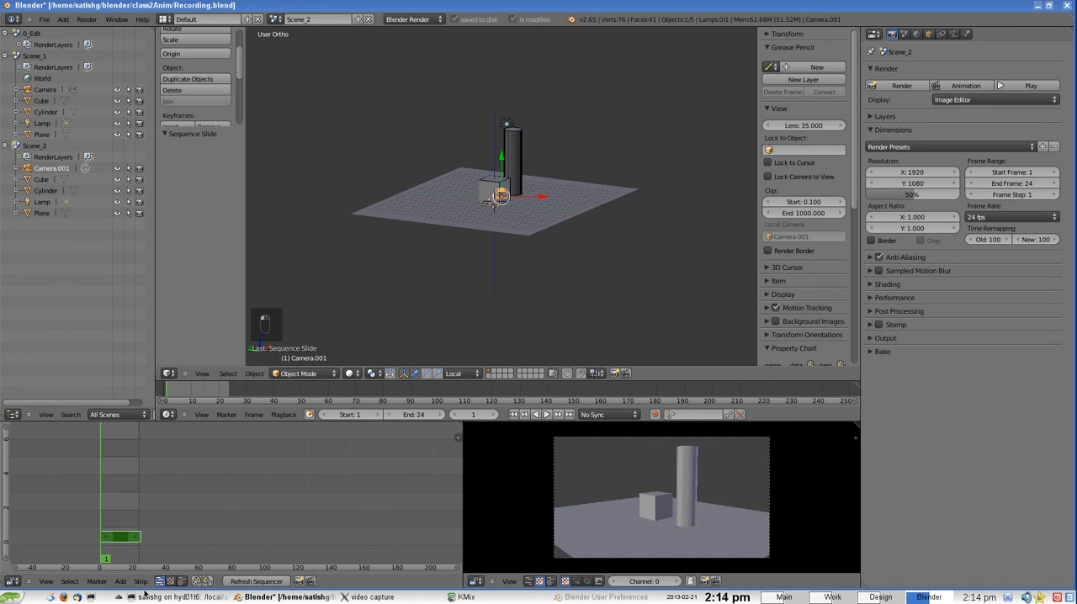
# Add a Scene_2 strip and place it one channel above Scene_1, starting at frame 24
pyautogui.click(120, 582)
pyautogui.moveTo(143, 571)
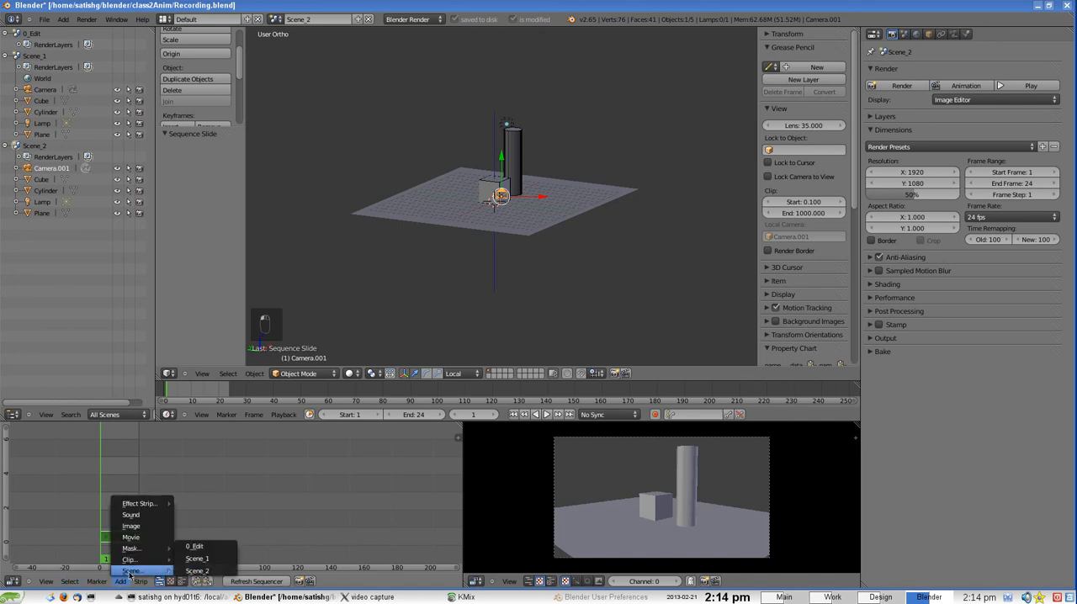
pyautogui.click(206, 560)
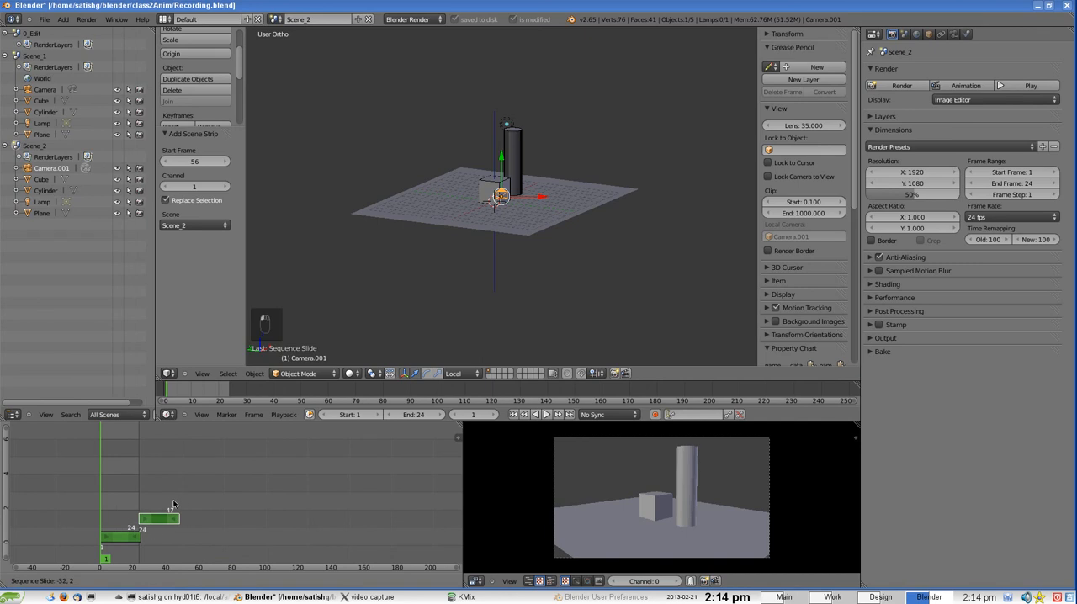
pyautogui.click(173, 505)
# Scrub across the junction of the Scene_1 and Scene_2 strips and examine the cut in the preview
pyautogui.moveTo(122, 512)
pyautogui.mouseDown()
pyautogui.moveTo(151, 512)
pyautogui.moveTo(126, 526)
pyautogui.mouseUp()
pyautogui.moveTo(135, 524); pyautogui.dragTo(220, 474, button='middle')
pyautogui.scroll(18, 247, 484)
pyautogui.scroll(-4, 263, 478)
pyautogui.scroll(2, 202, 479)
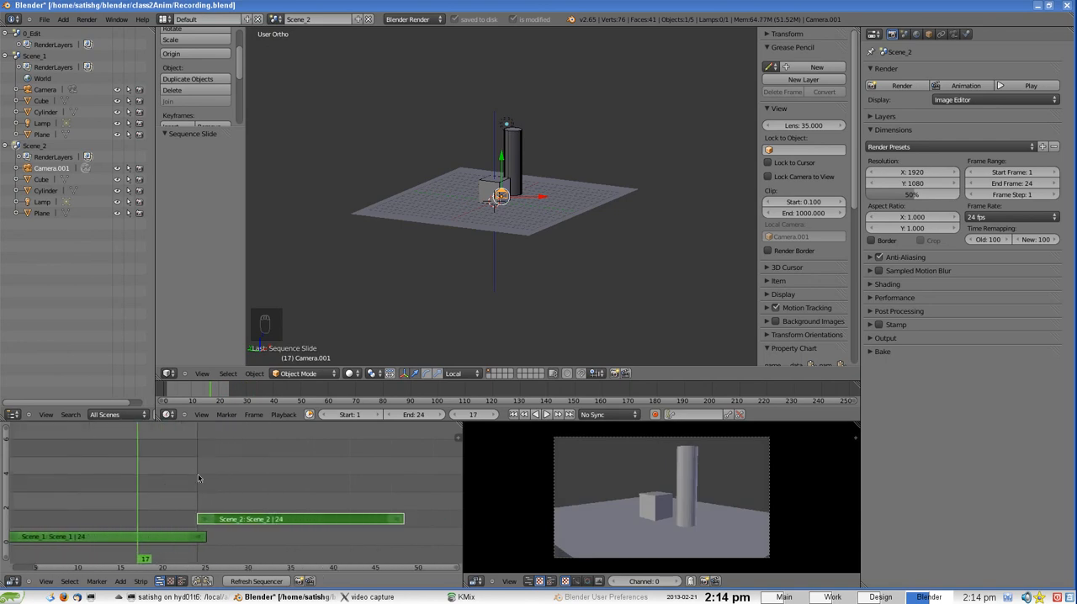
# Select the Scene_1 and Scene_2 strips together and add a Wipe effect strip between them
pyautogui.rightClick(225, 523)
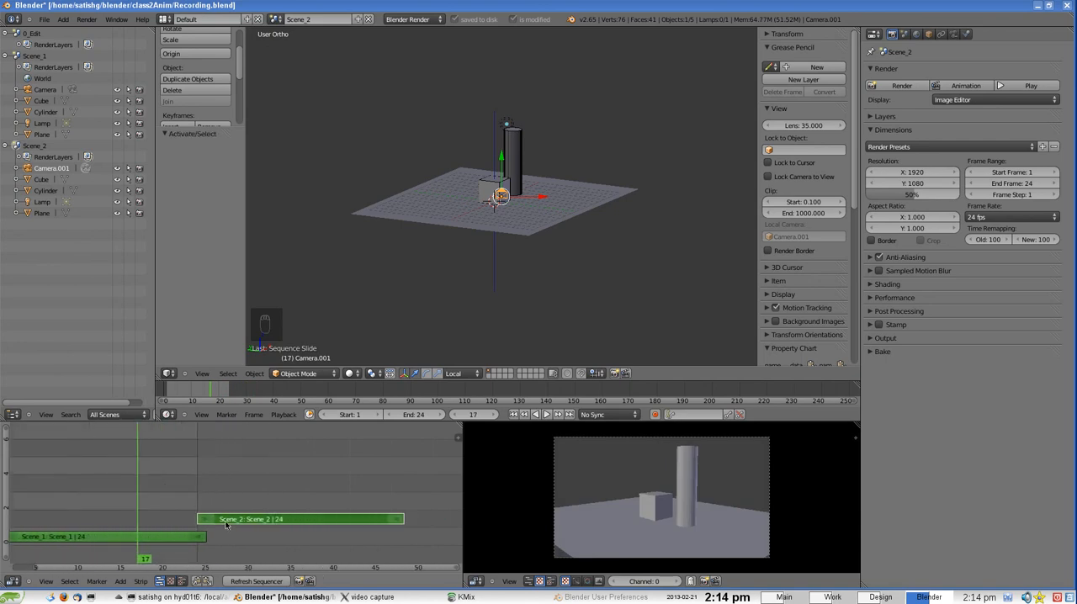
pyautogui.rightClick(179, 536)
pyautogui.rightClick(195, 537)
pyautogui.rightClick(208, 521)
pyautogui.rightClick(232, 523)
pyautogui.rightClick(232, 523)
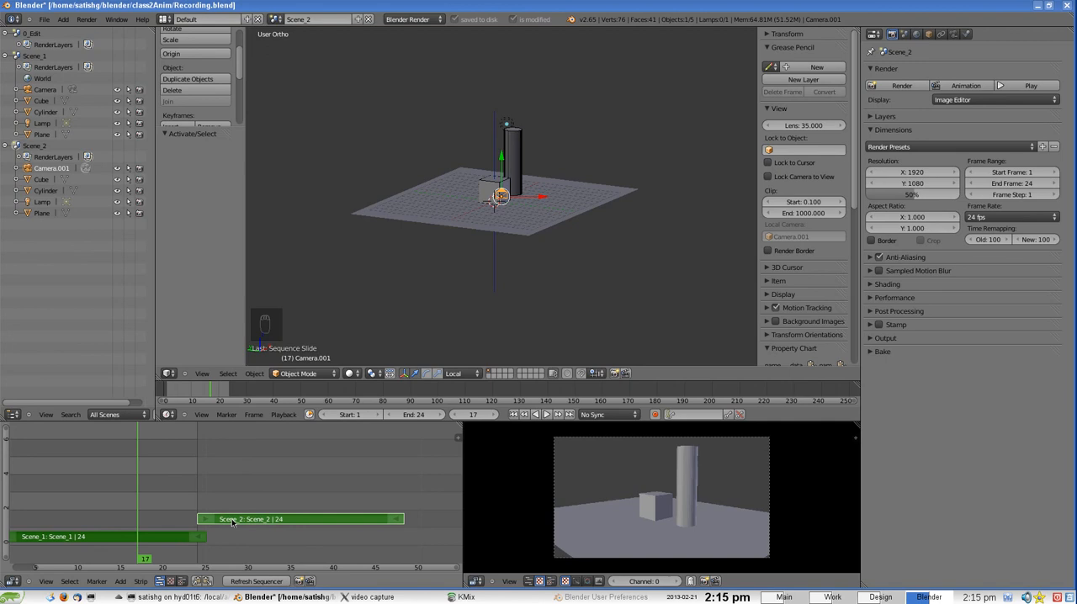
pyautogui.click(120, 582)
pyautogui.moveTo(141, 504)
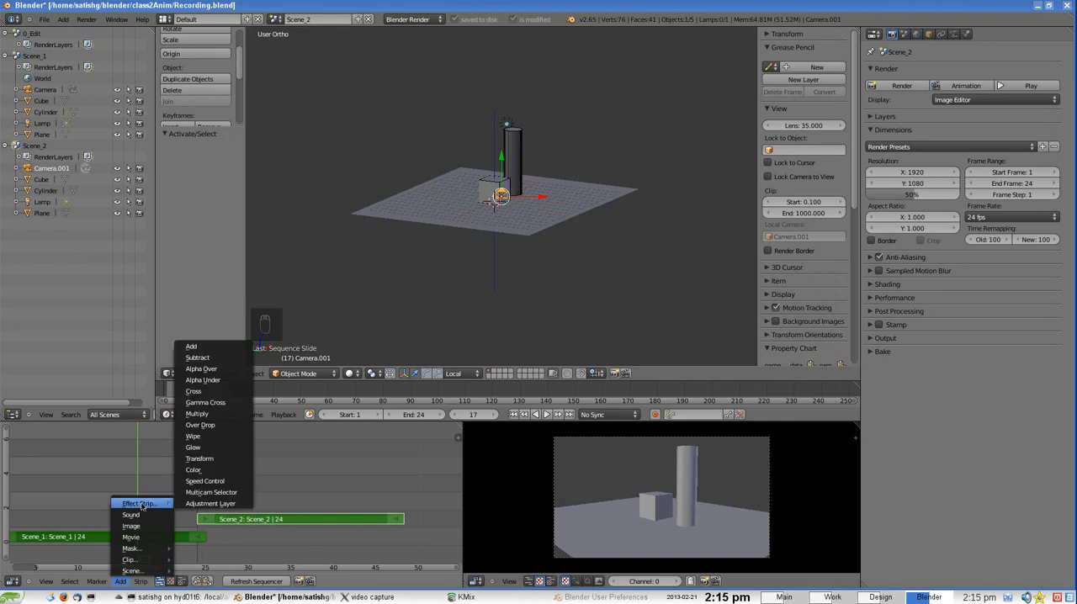
pyautogui.click(205, 438)
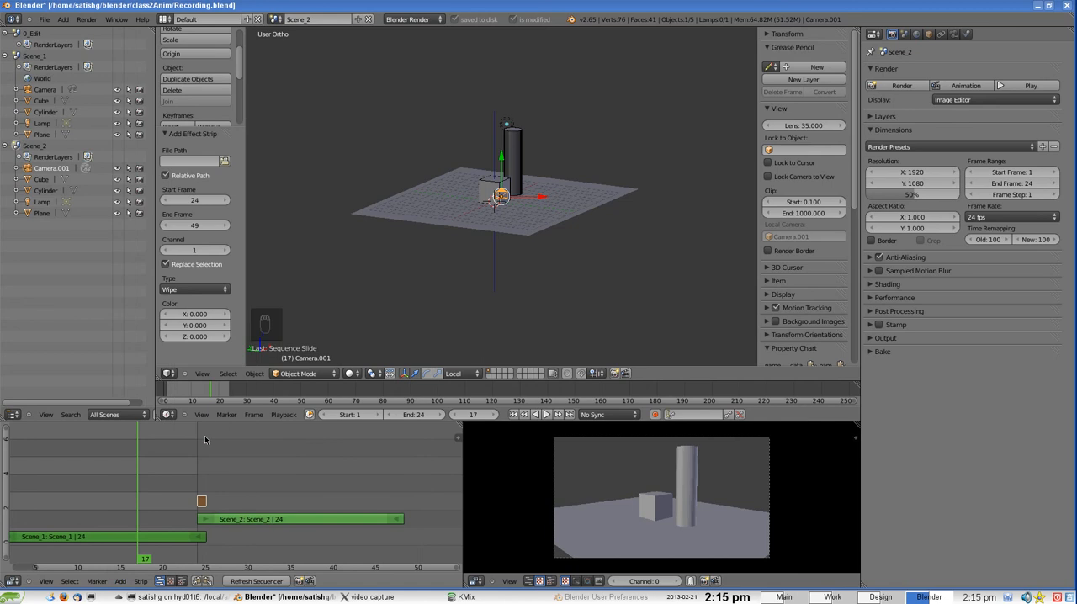
# Examine the Wipe strip up close and set the current frame to 24 at its start
pyautogui.scroll(20, 207, 503)
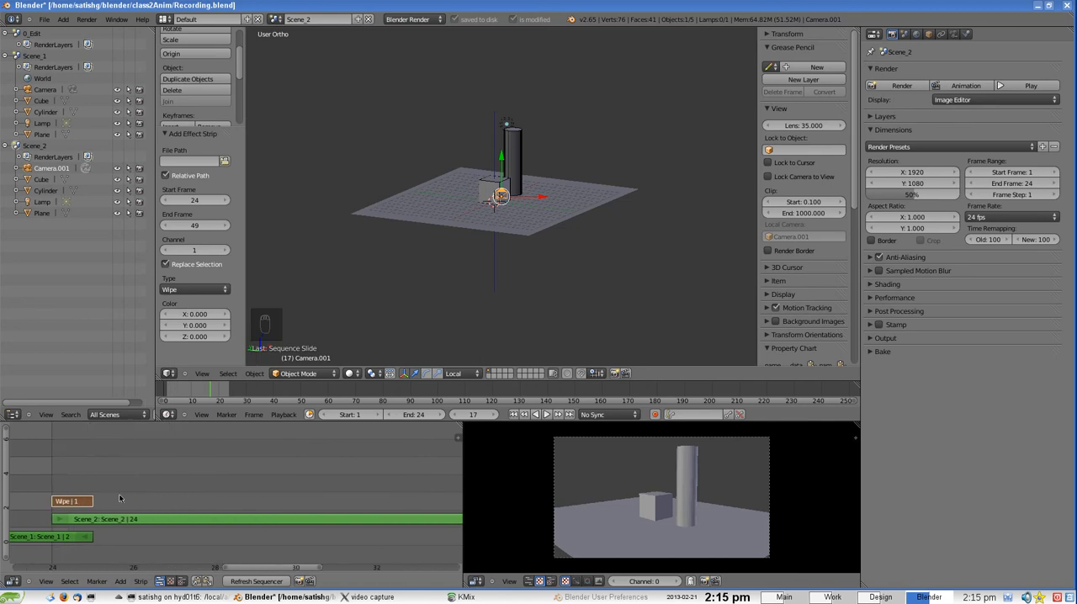
pyautogui.moveTo(121, 498); pyautogui.dragTo(266, 473, button='middle')
pyautogui.scroll(-1, 266, 473)
pyautogui.scroll(-2, 266, 503)
pyautogui.scroll(2, 250, 507)
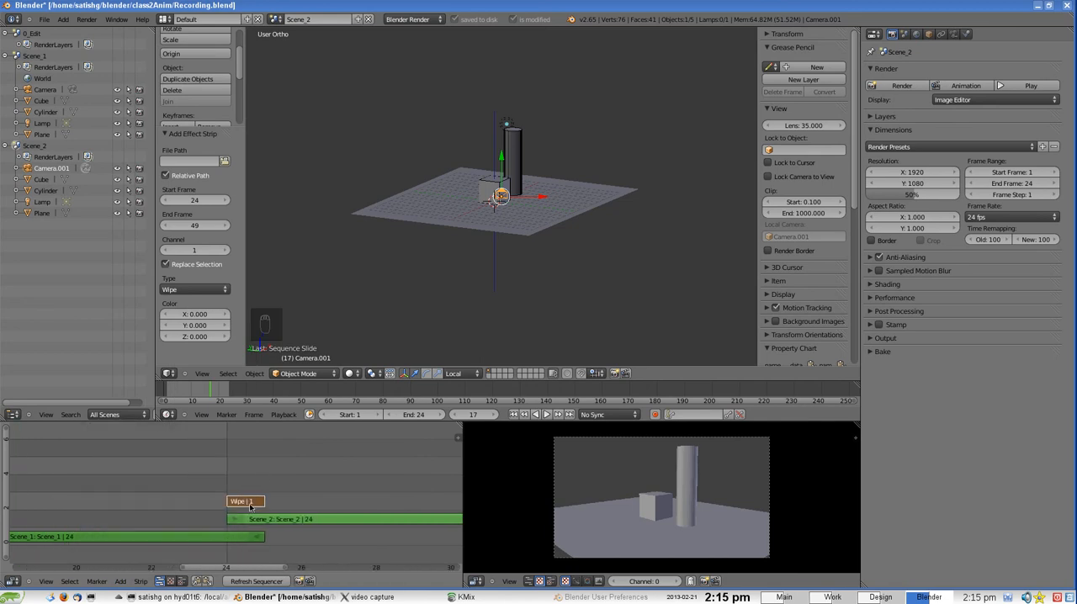
pyautogui.moveTo(223, 520)
pyautogui.mouseDown()
pyautogui.moveTo(250, 520)
pyautogui.moveTo(221, 530)
pyautogui.mouseUp()
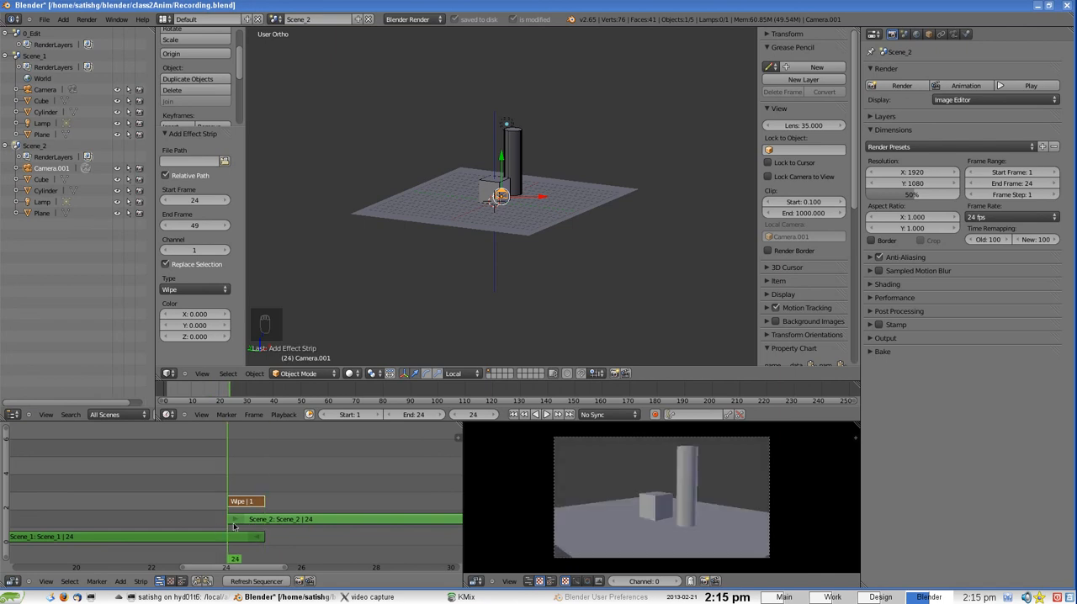
pyautogui.click(247, 526)
# Select the Scene_1, Scene_2 and Wipe strips in turn to examine how the wipe spans their overlap
pyautogui.scroll(-2, 263, 523)
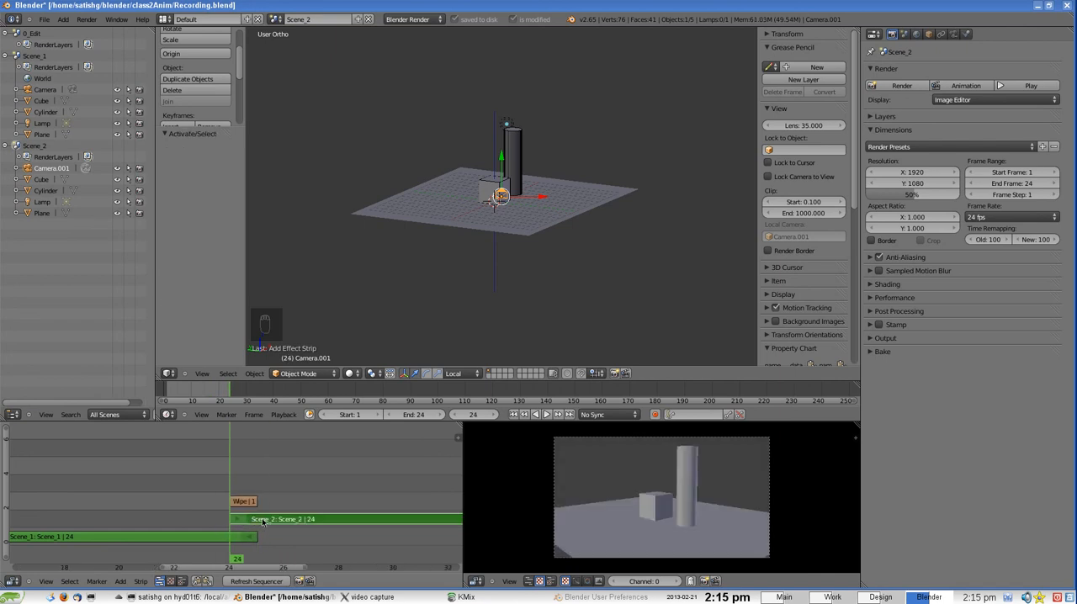
pyautogui.scroll(2, 263, 522)
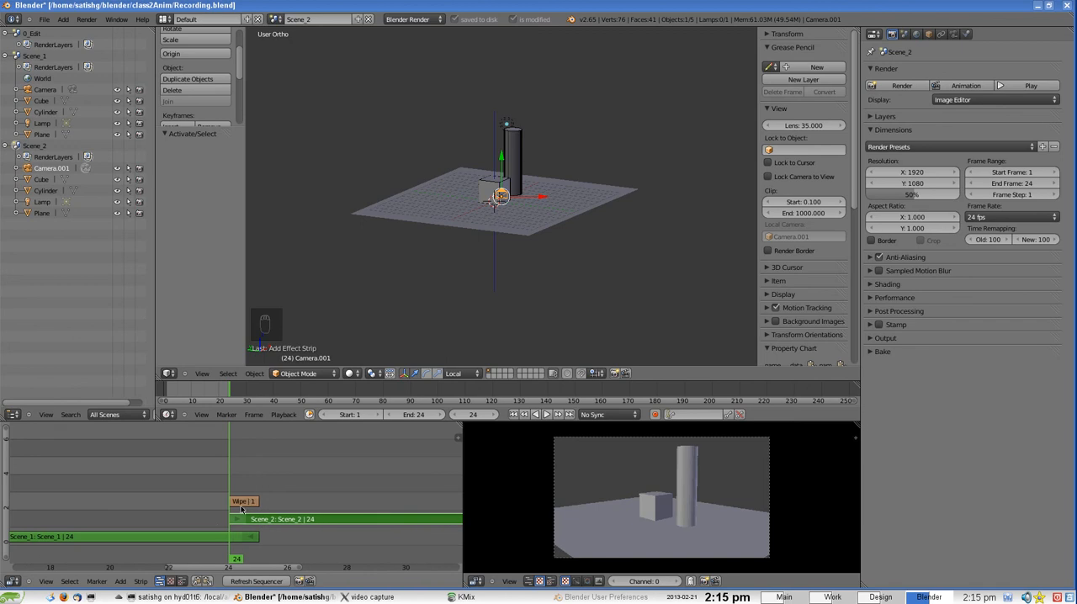
pyautogui.rightClick(268, 519)
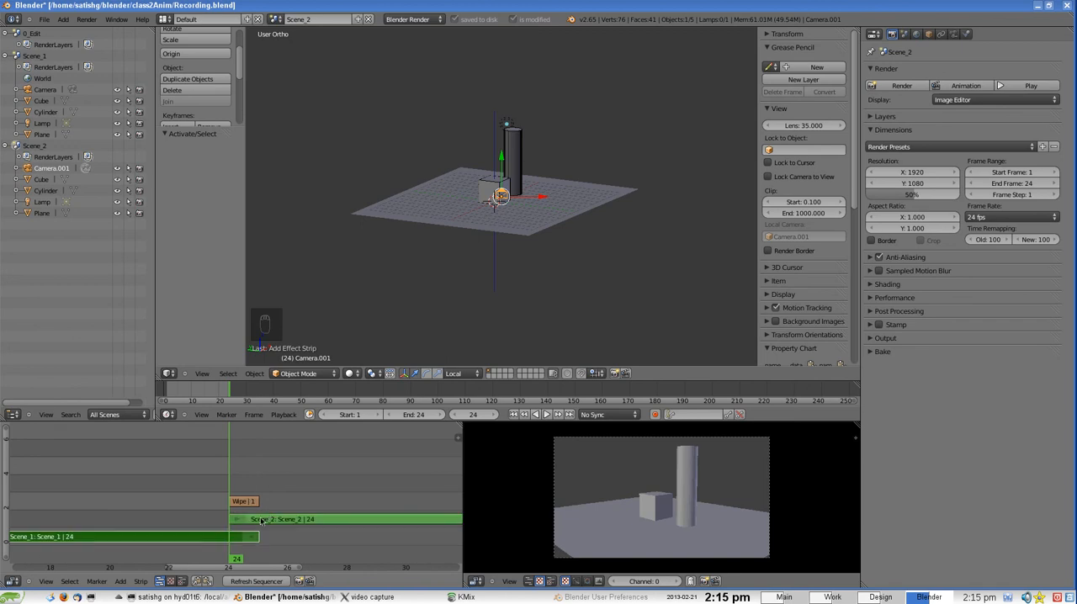
pyautogui.rightClick(262, 521)
pyautogui.rightClick(245, 538)
pyautogui.rightClick(244, 523)
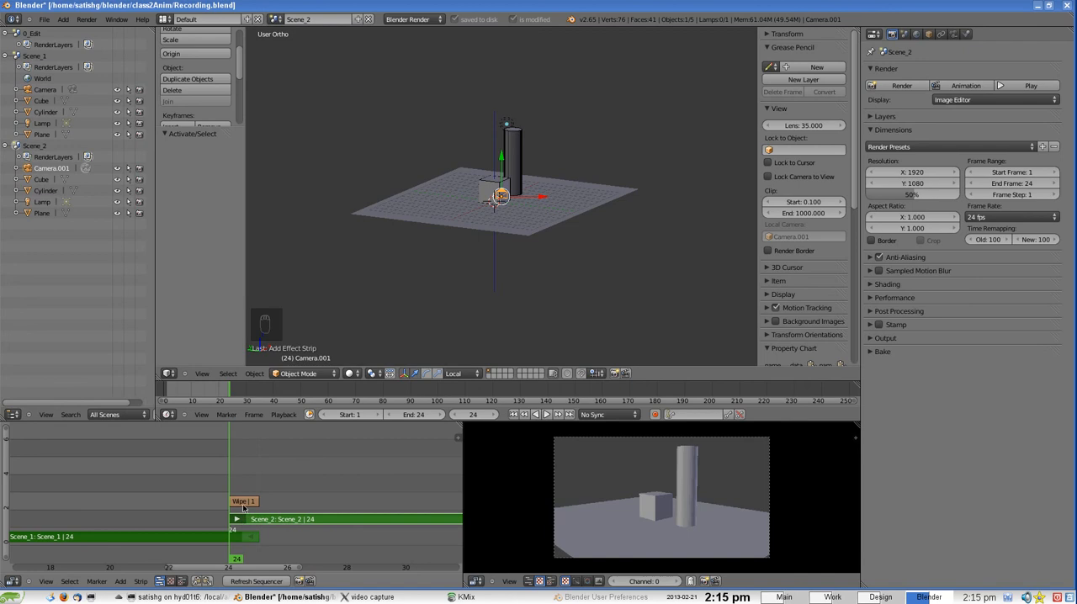
pyautogui.rightClick(254, 501)
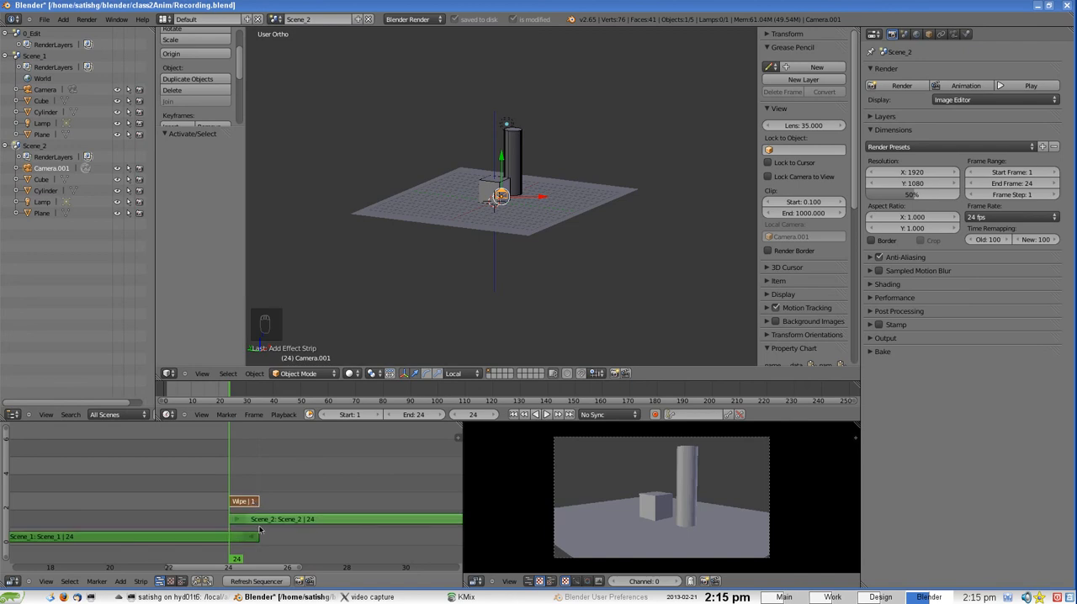
# Move the Scene_2 strip earlier to start at frame 16, lengthening the Wipe effect to 9 frames
pyautogui.rightClick(261, 521)
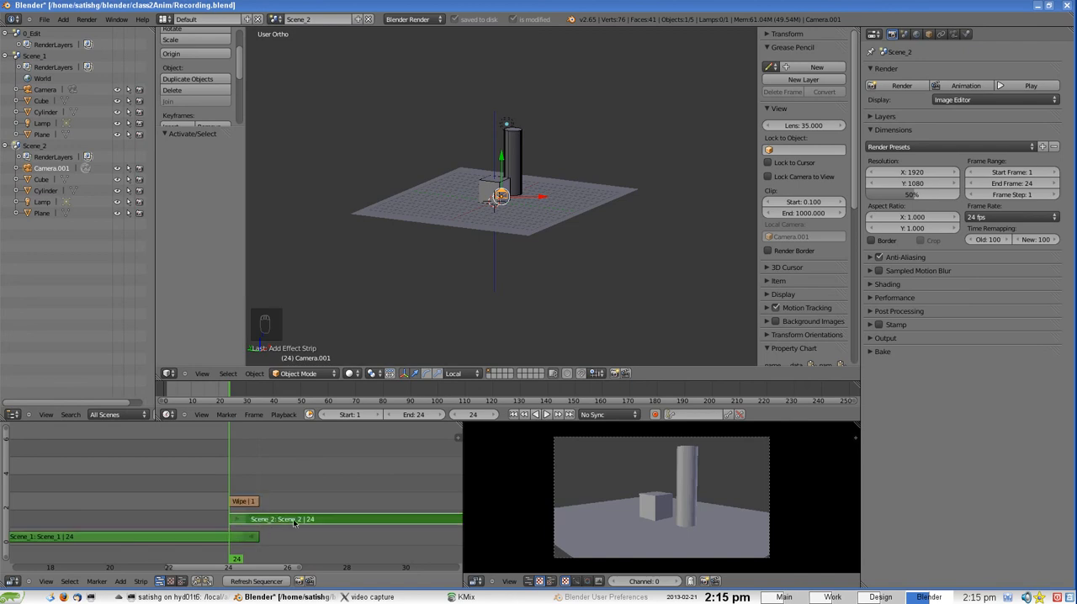
pyautogui.scroll(-3, 297, 521)
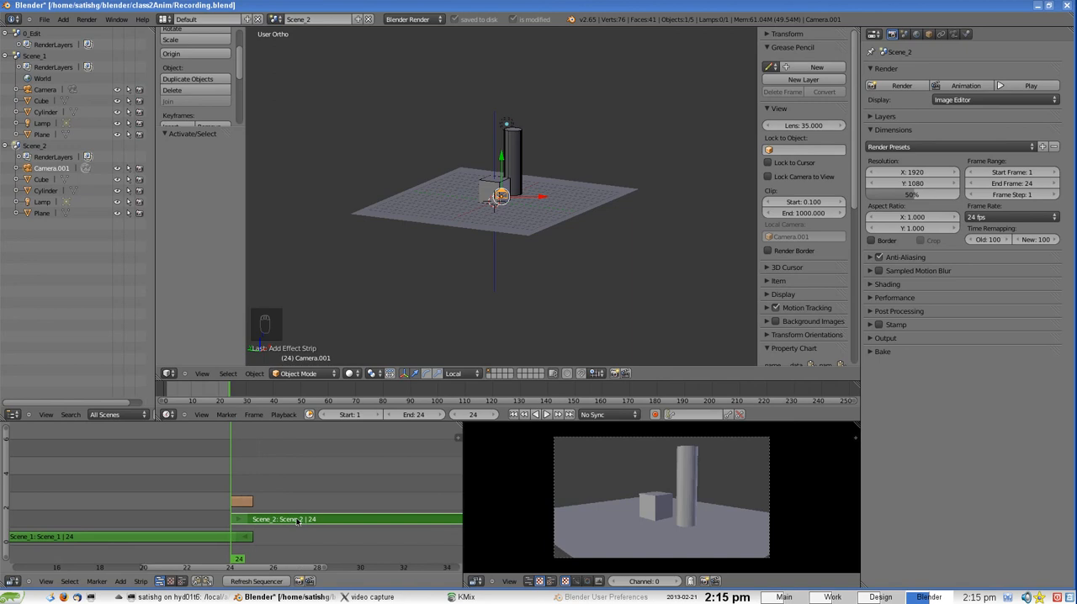
pyautogui.scroll(3, 297, 521)
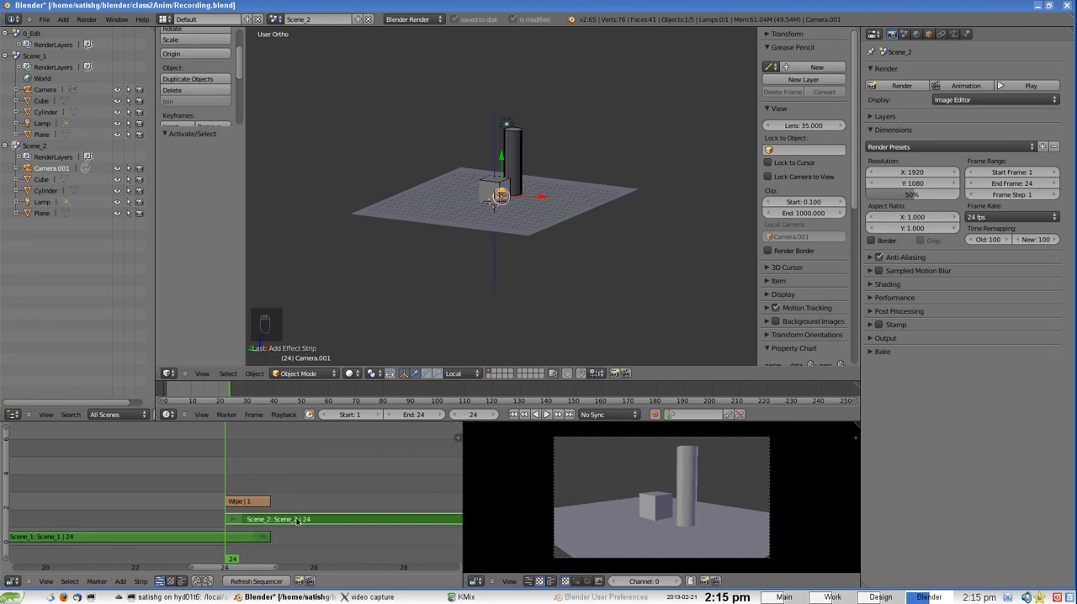
pyautogui.scroll(-8, 297, 521)
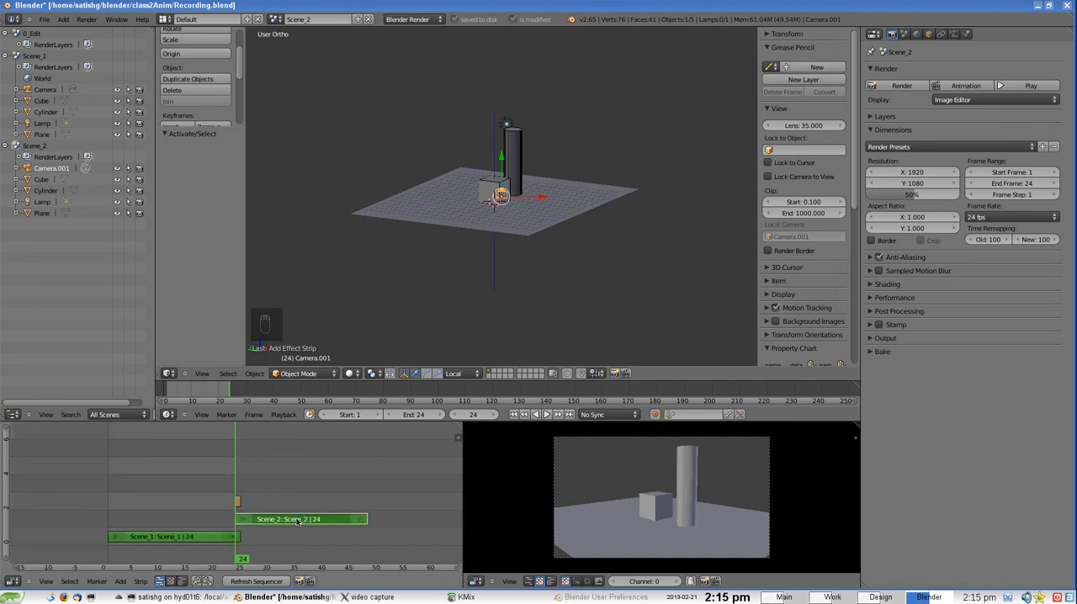
pyautogui.press('g')
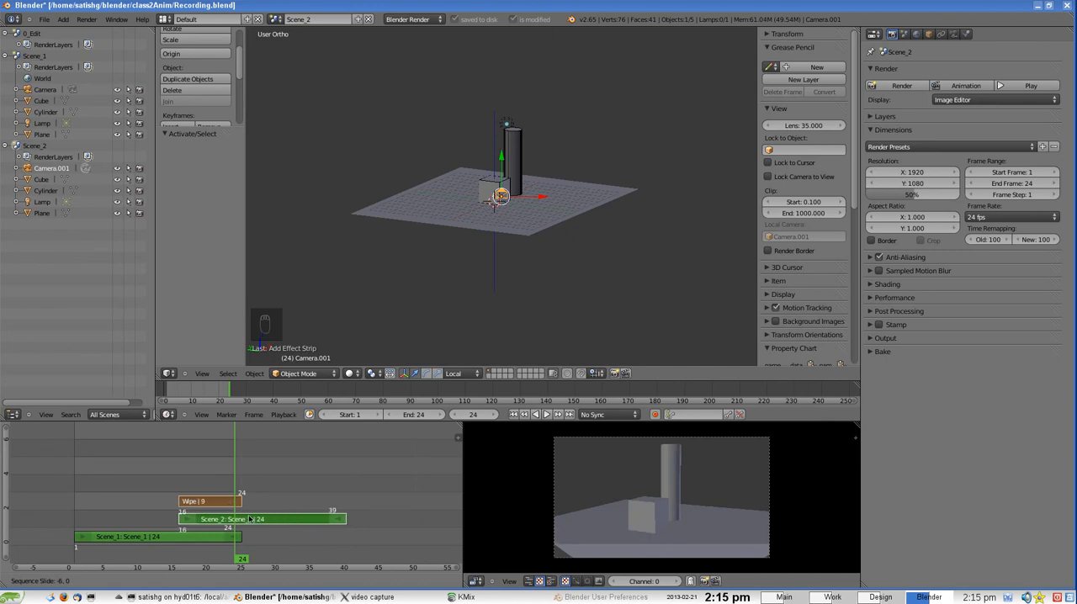
pyautogui.click(253, 518)
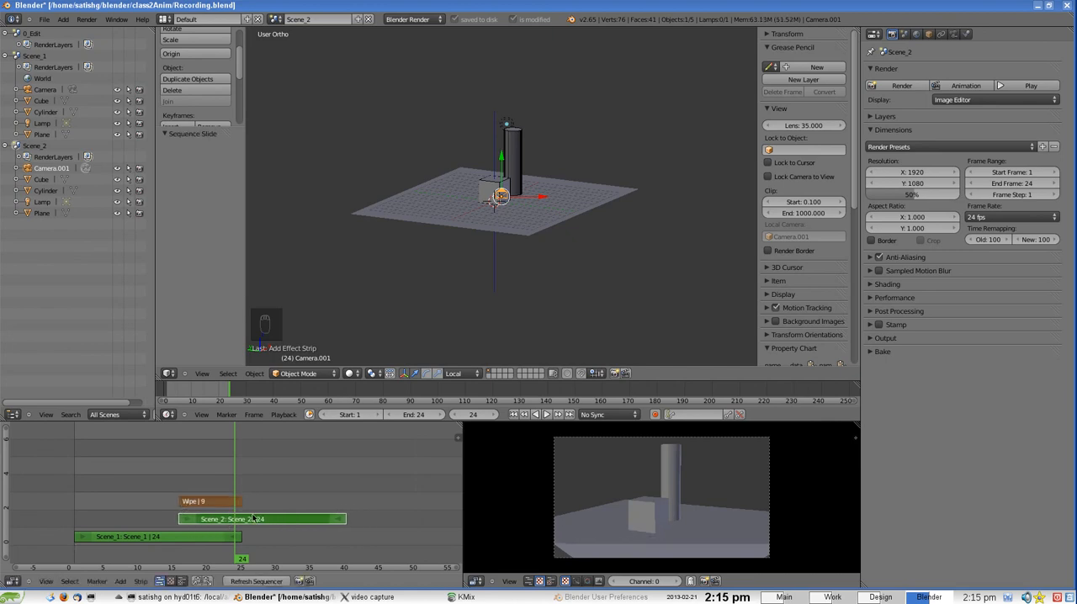
# Scrub back to frame 18 to preview the wipe transition and select the Wipe strip
pyautogui.scroll(2, 202, 526)
pyautogui.keyDown('ctrl'); pyautogui.hscroll(-2, 193, 523); pyautogui.keyUp('ctrl')
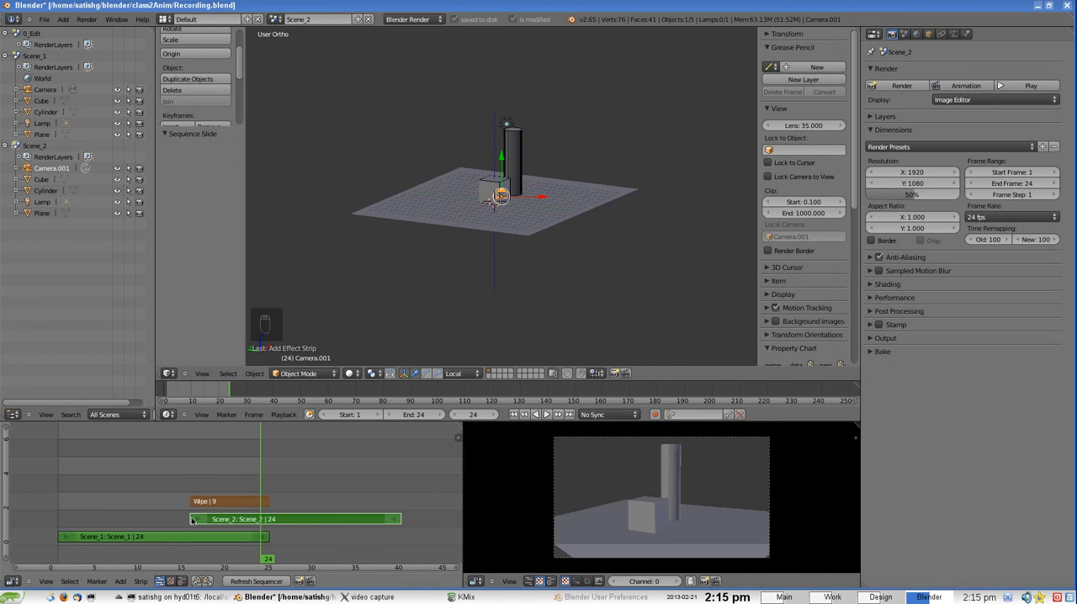
pyautogui.scroll(1, 212, 503)
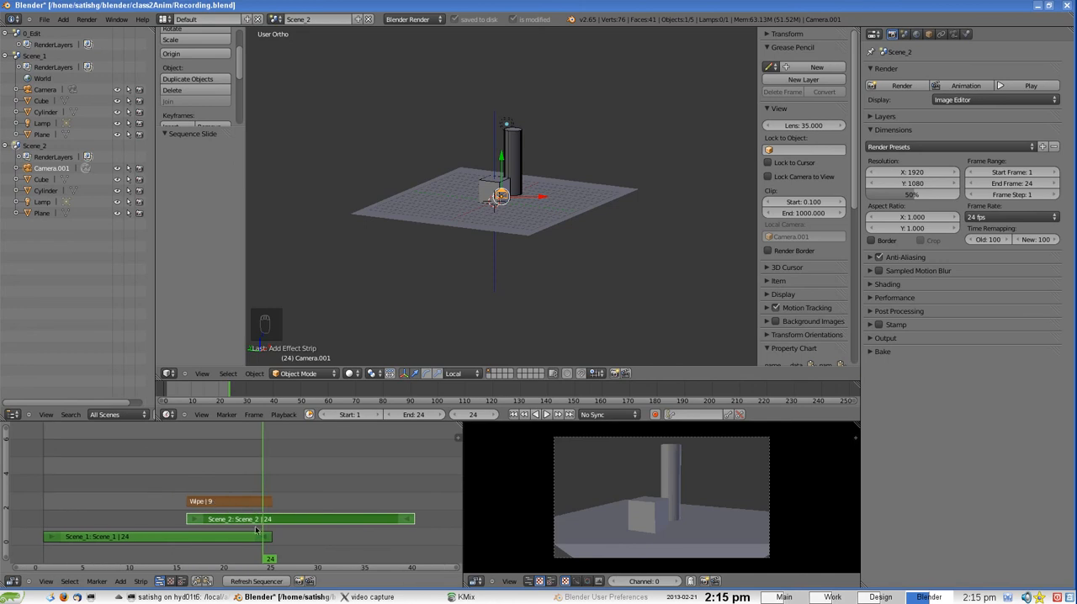
pyautogui.moveTo(257, 532); pyautogui.dragTo(208, 524)
pyautogui.rightClick(212, 503)
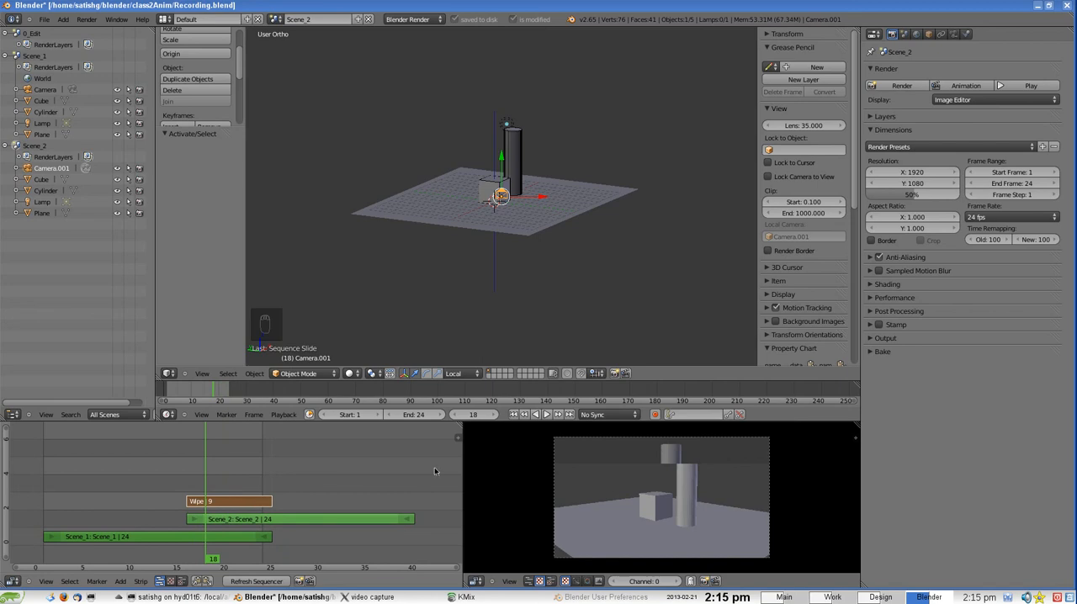
# Open the sequencer's strip properties for the Wipe strip, collapsing the Grease Pencil and Edit Strip sections and expanding Effect Strip
pyautogui.click(460, 441)
pyautogui.click(457, 439)
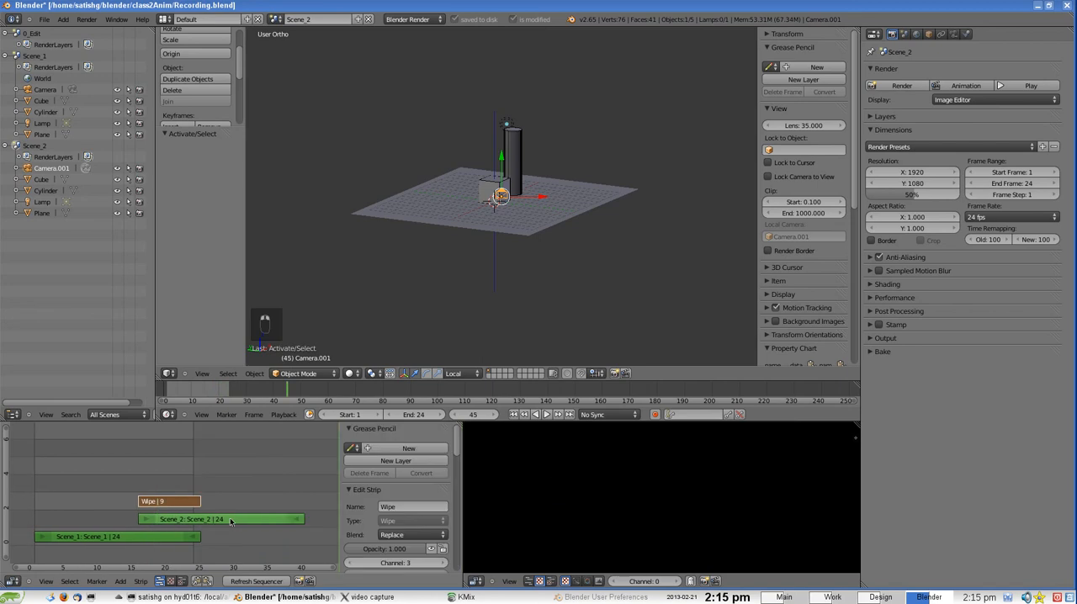
pyautogui.moveTo(217, 521); pyautogui.dragTo(172, 518)
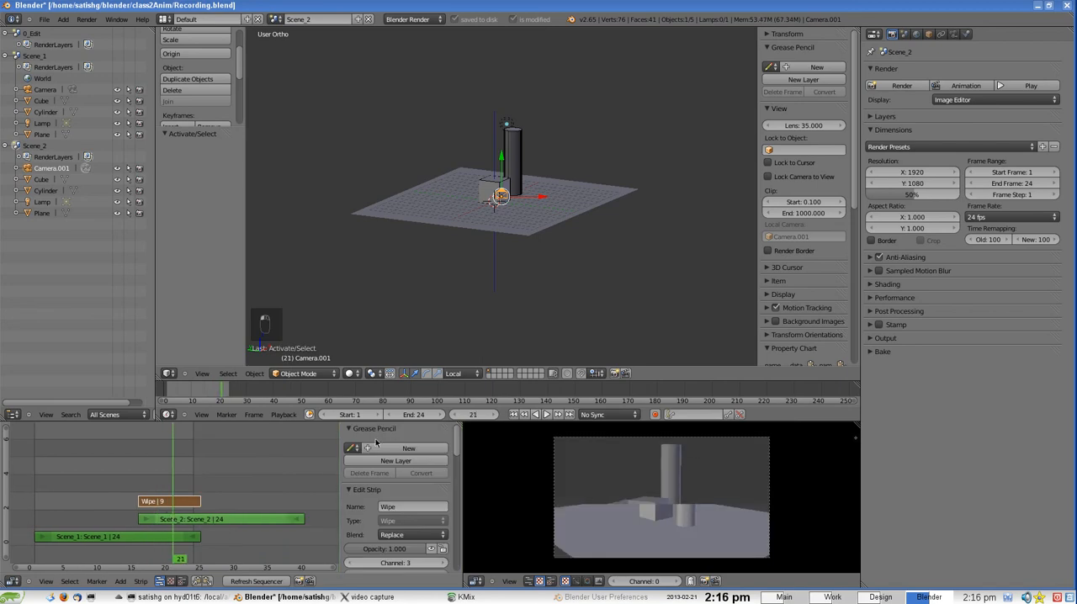
pyautogui.click(347, 430)
pyautogui.click(347, 443)
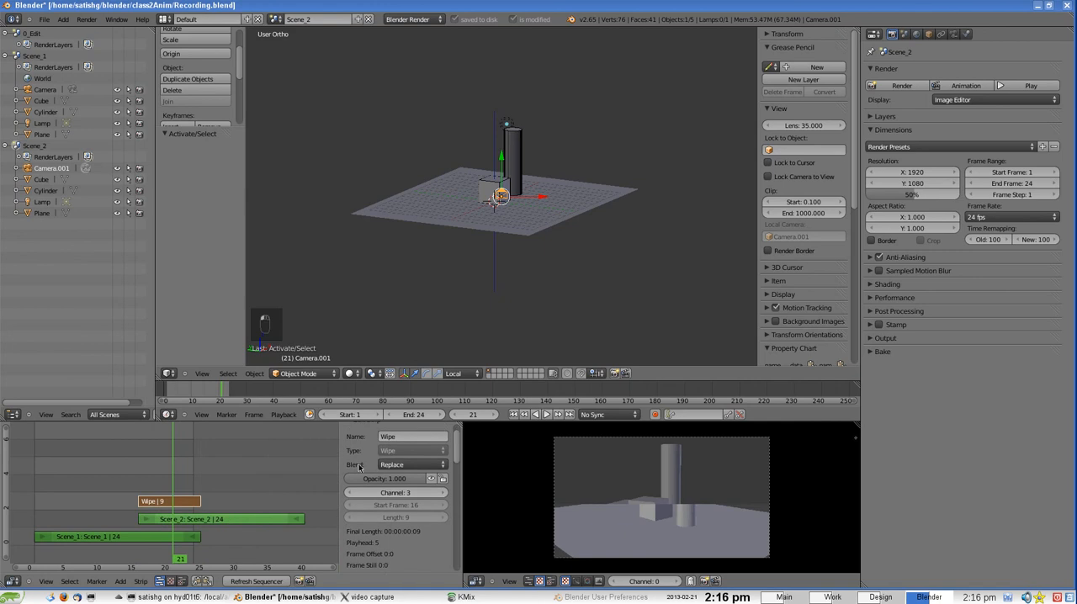
pyautogui.scroll(-8, 358, 479)
pyautogui.scroll(10, 360, 484)
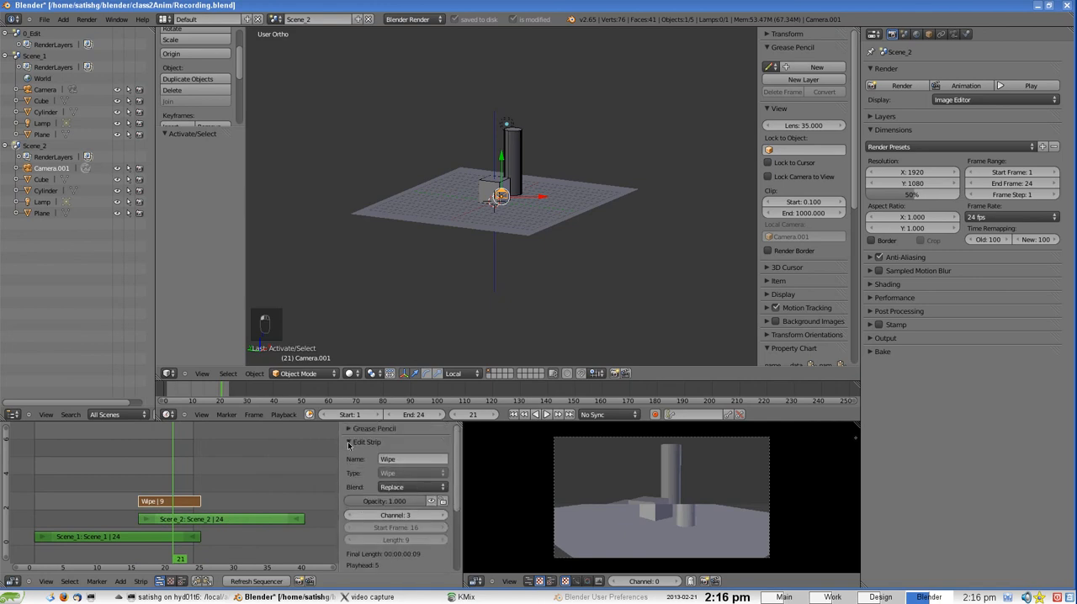
pyautogui.click(348, 444)
pyautogui.click(348, 456)
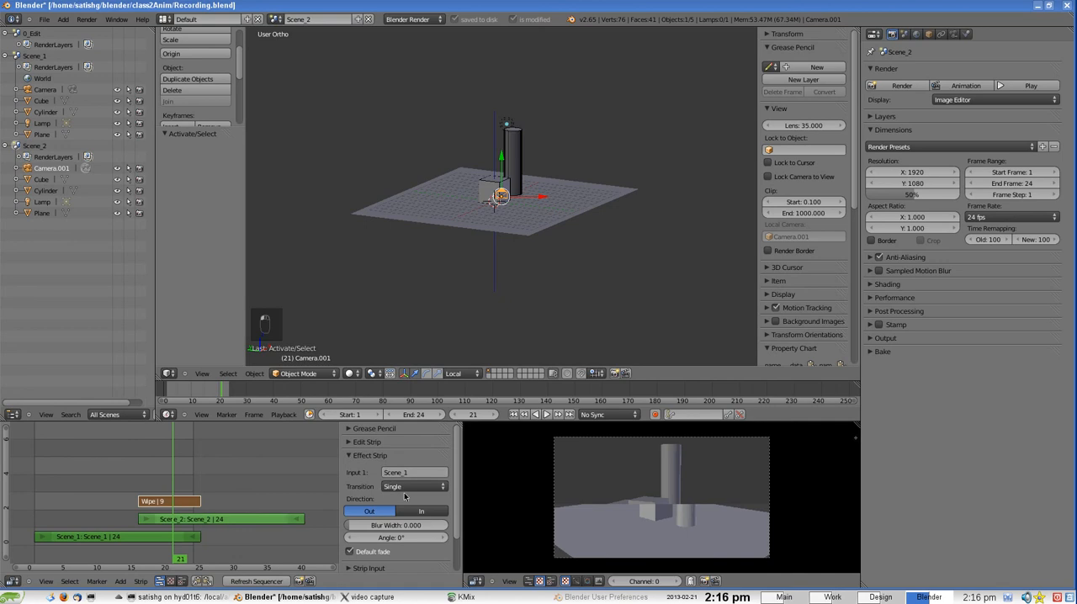
# Switch the Wipe effect's transition type from Single to Double and scrub through the strip overlap to preview it
pyautogui.click(405, 489)
pyautogui.click(402, 465)
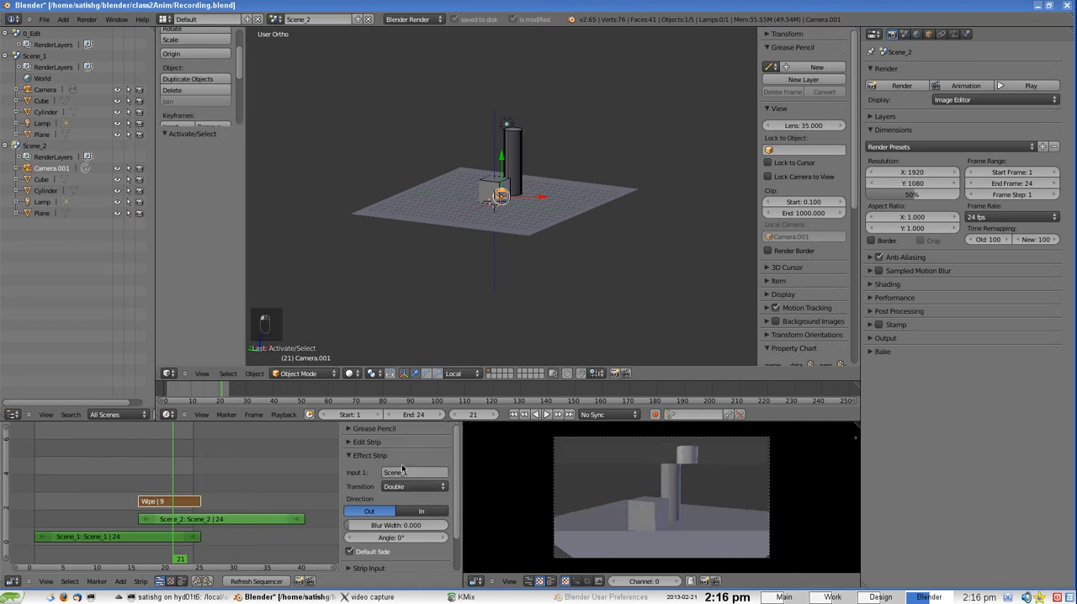
pyautogui.moveTo(194, 492); pyautogui.dragTo(168, 495)
# Change the Wipe effect's transition type to Iris and scrub across the overlap to preview it
pyautogui.click(398, 490)
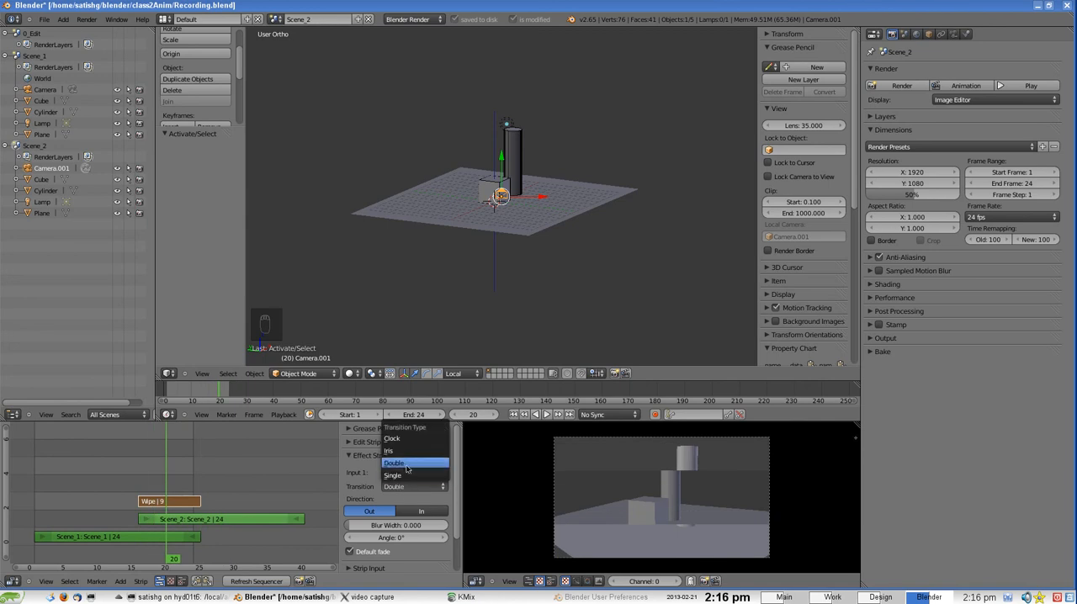
pyautogui.click(389, 451)
pyautogui.moveTo(195, 472); pyautogui.dragTo(154, 478)
# Change the Wipe effect's transition type to Clock and preview it, ending at frame 20
pyautogui.click(395, 486)
pyautogui.click(394, 438)
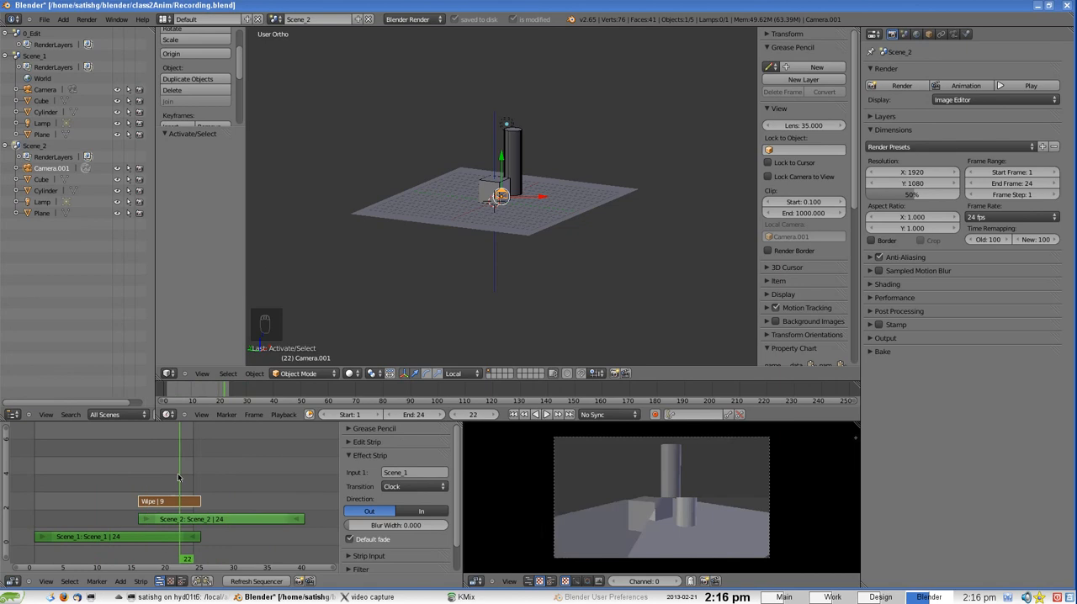
pyautogui.click(173, 478)
# Set the Wipe effect's direction to In with the Double transition, scrub back to frame 2 and save the file
pyautogui.click(418, 512)
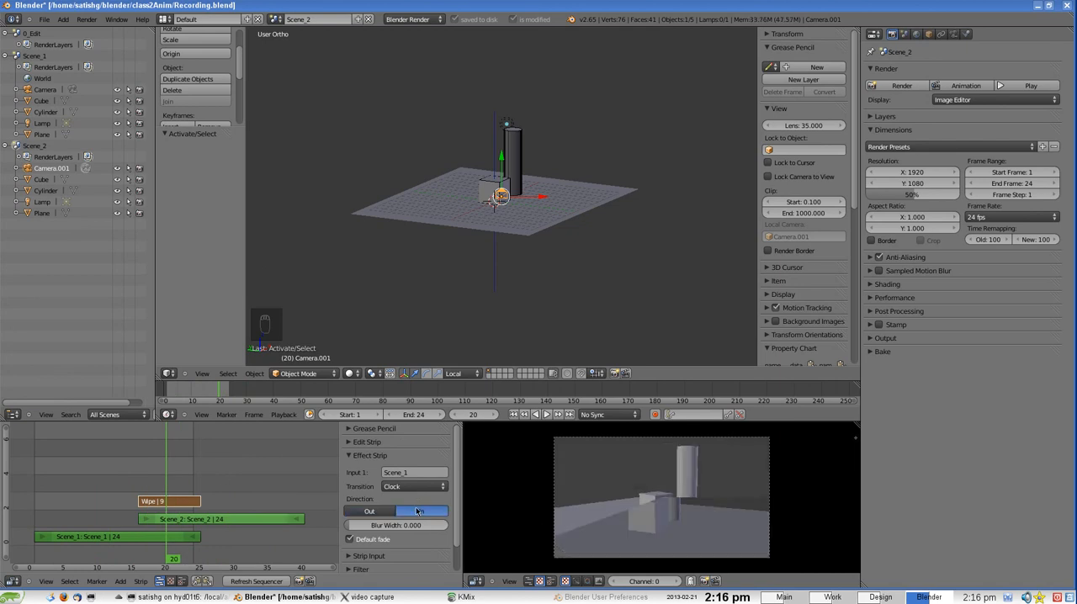
pyautogui.click(414, 486)
pyautogui.click(411, 468)
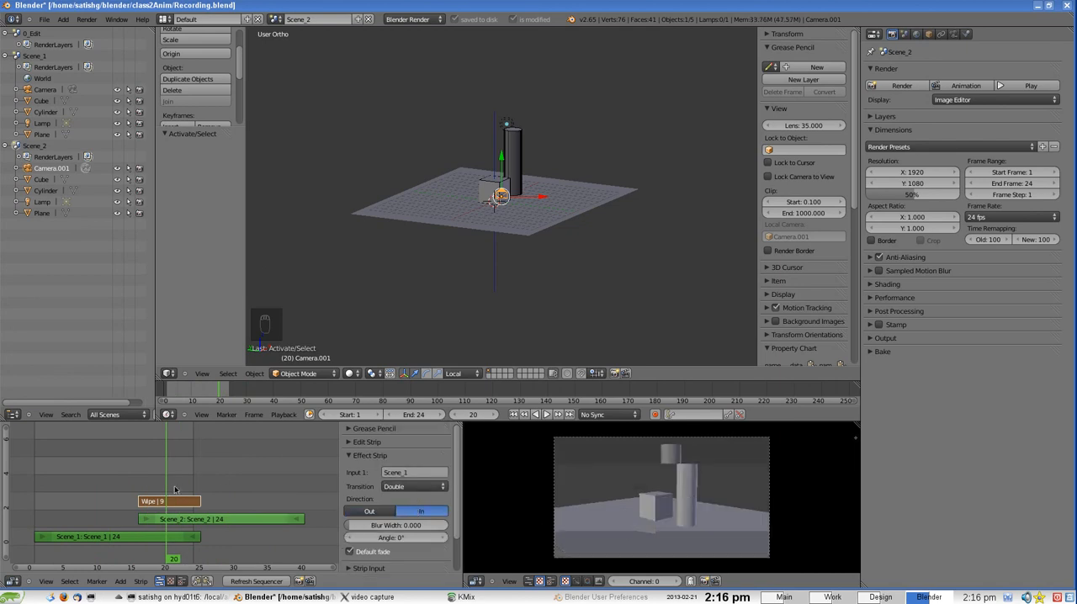
pyautogui.moveTo(176, 490); pyautogui.dragTo(42, 510)
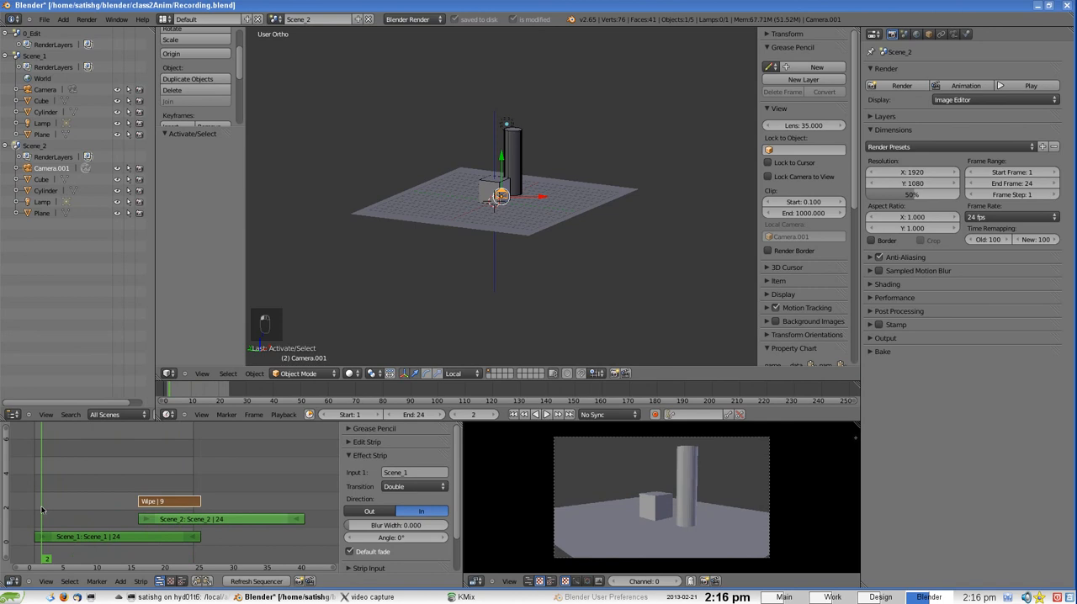
pyautogui.hotkey('ctrl', 's')
pyautogui.click(139, 482)
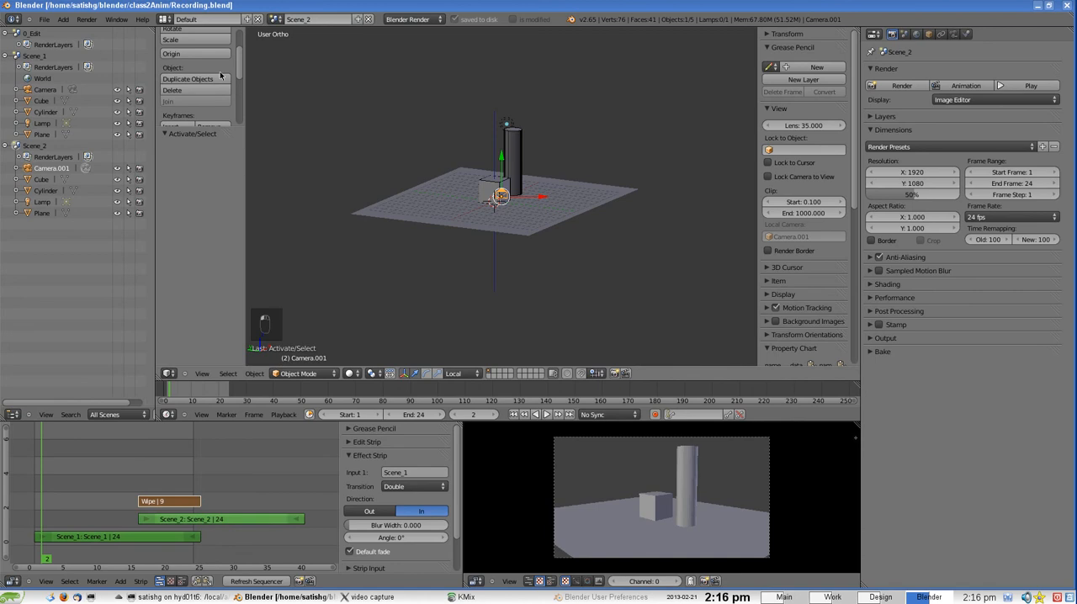
# Examine the camera, cube, cylinder and floor plane of Scene_2 from several angles and distances
pyautogui.scroll(3, 548, 154)
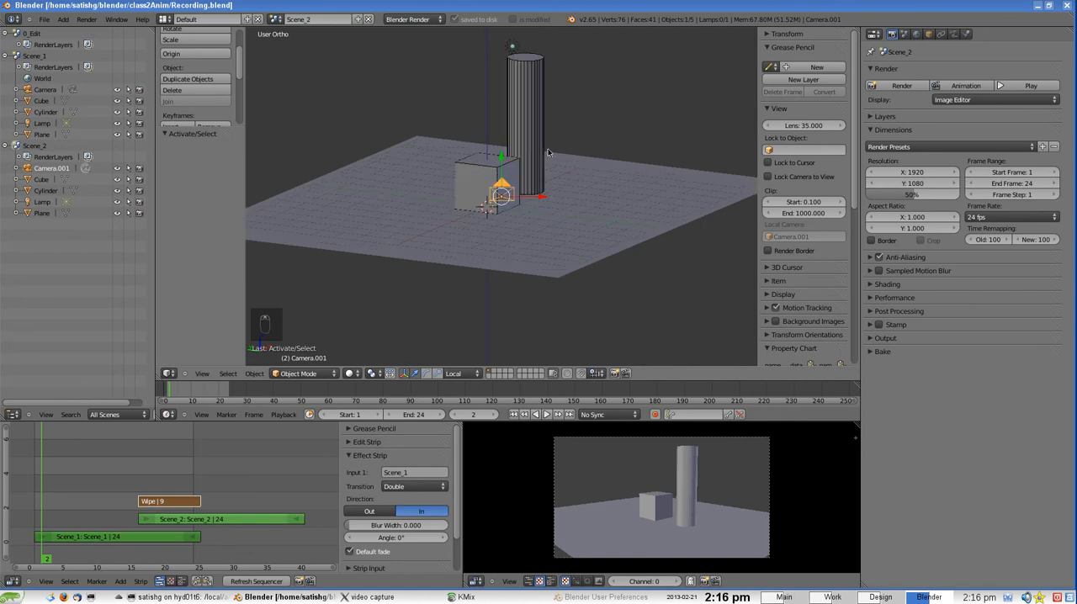
pyautogui.scroll(-3, 547, 153)
pyautogui.scroll(3, 573, 209)
pyautogui.scroll(-3, 500, 168)
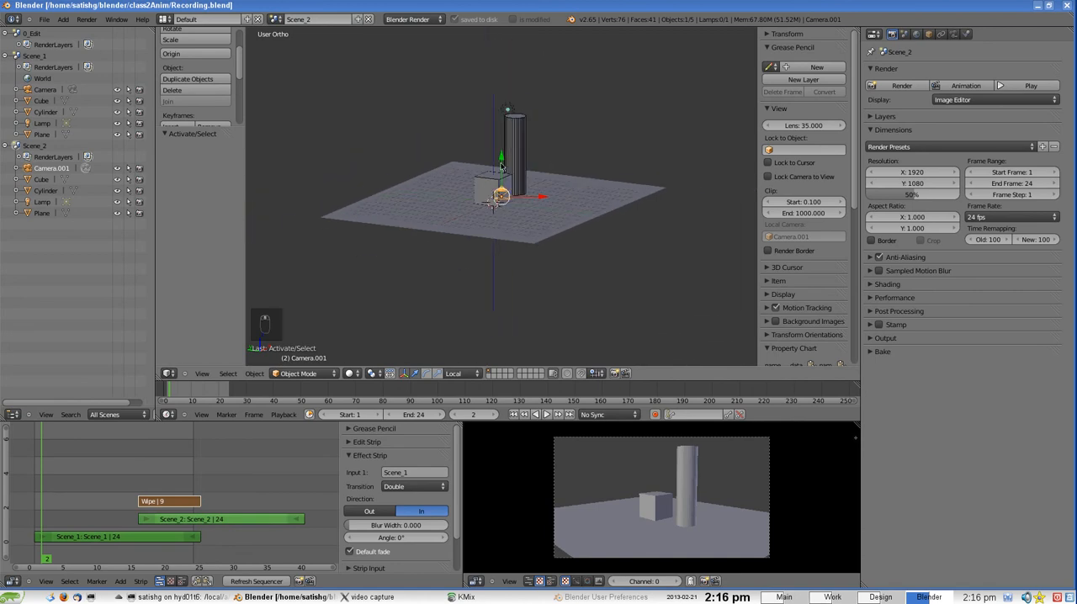
pyautogui.scroll(3, 495, 188)
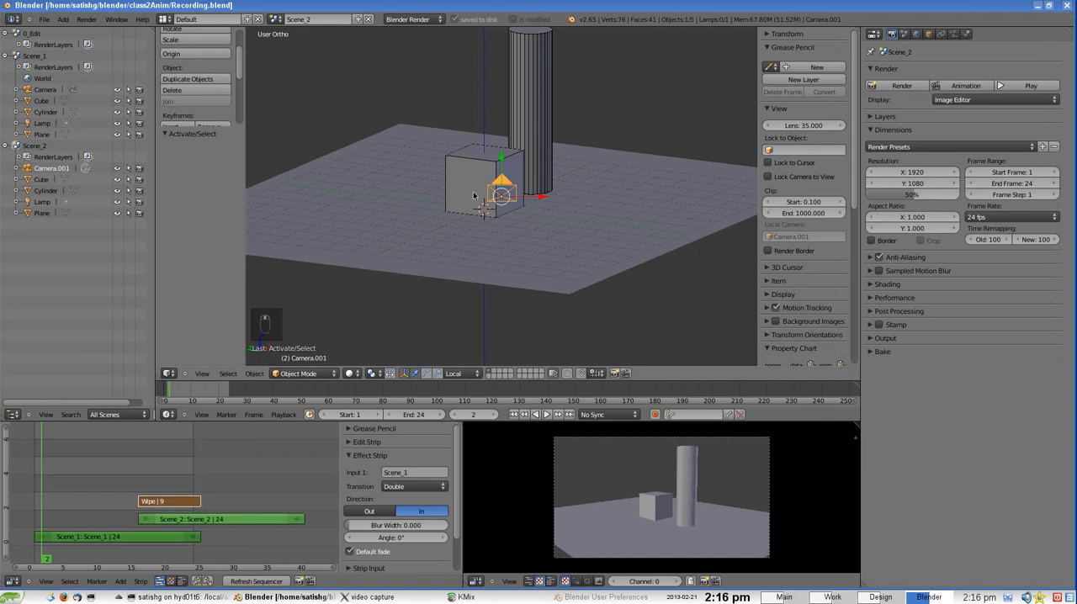
pyautogui.scroll(-4, 605, 329)
pyautogui.scroll(4, 604, 329)
pyautogui.scroll(-2, 604, 329)
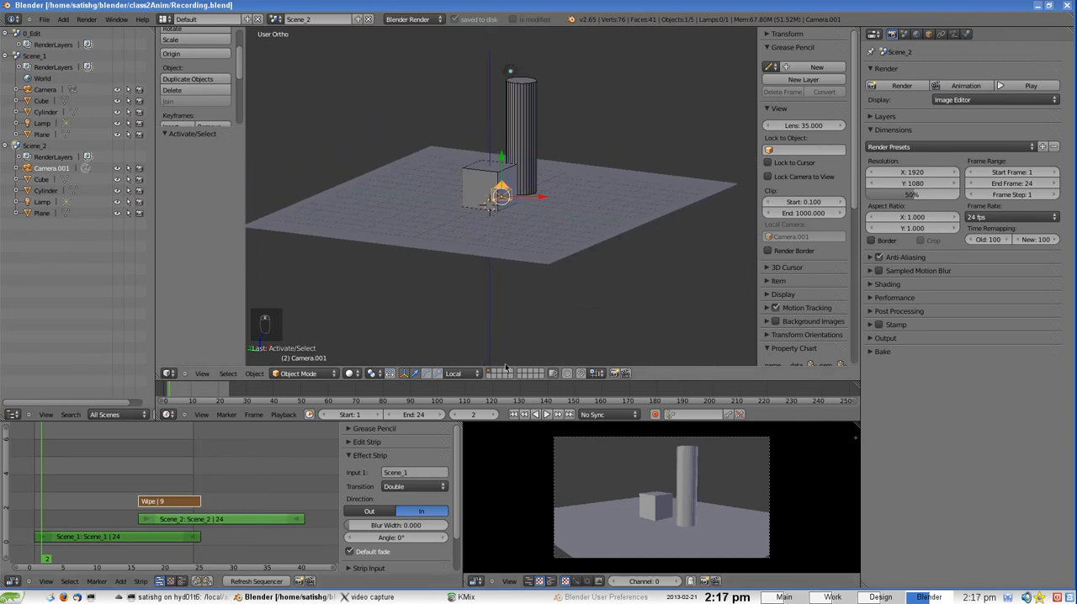
pyautogui.scroll(3, 533, 221)
pyautogui.scroll(-3, 533, 221)
pyautogui.moveTo(497, 211)
pyautogui.mouseDown(button='middle')
pyautogui.moveTo(516, 207)
pyautogui.moveTo(469, 214)
pyautogui.moveTo(509, 209)
pyautogui.mouseUp(button='middle')
pyautogui.scroll(2, 552, 204)
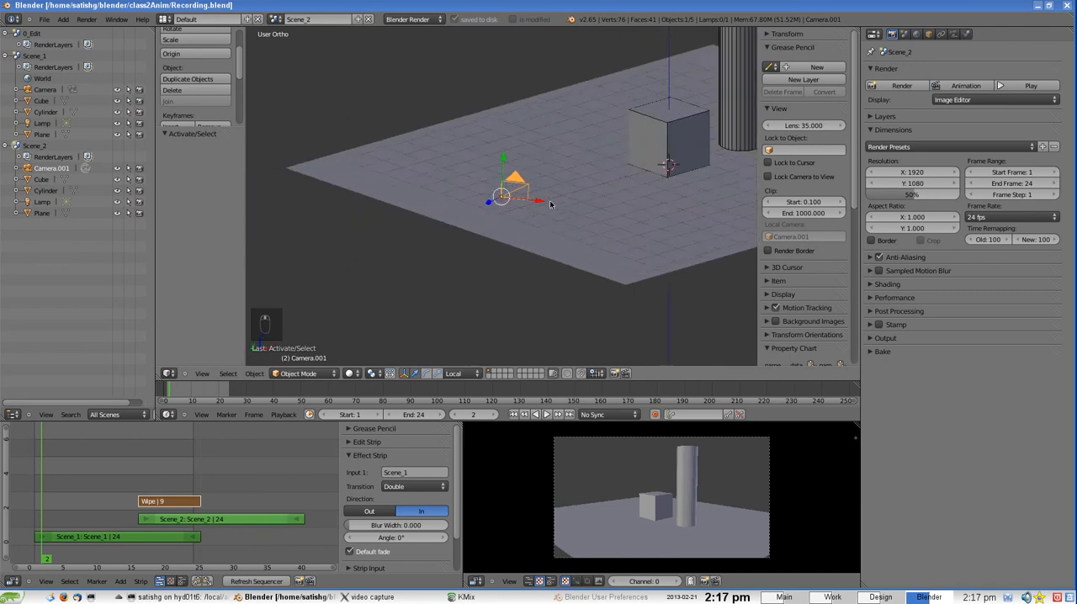
pyautogui.scroll(-2, 552, 205)
pyautogui.moveTo(627, 195); pyautogui.dragTo(501, 245, button='middle')
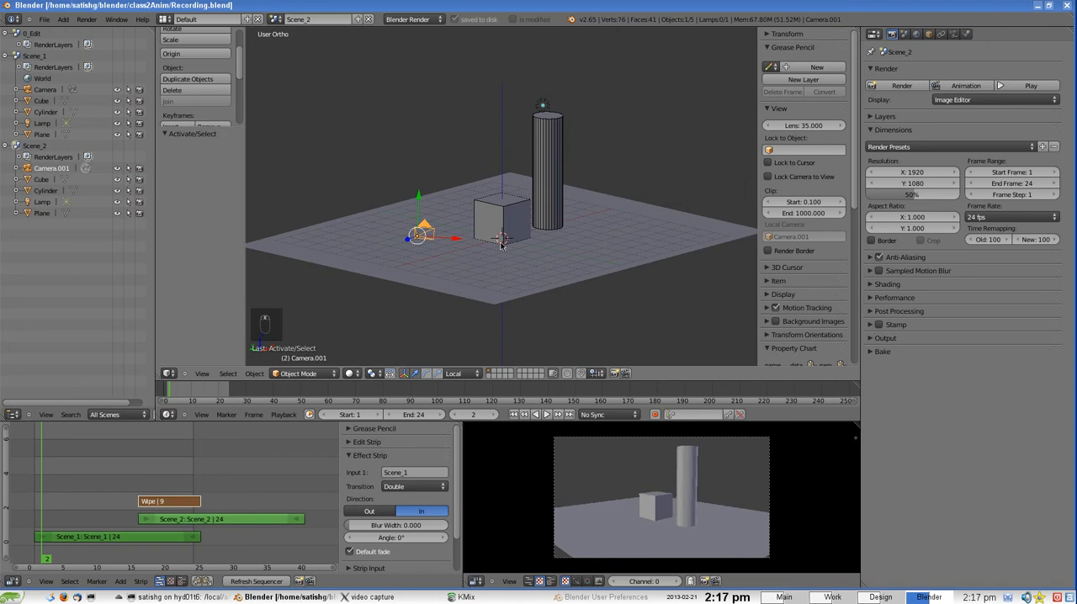
pyautogui.scroll(2, 506, 241)
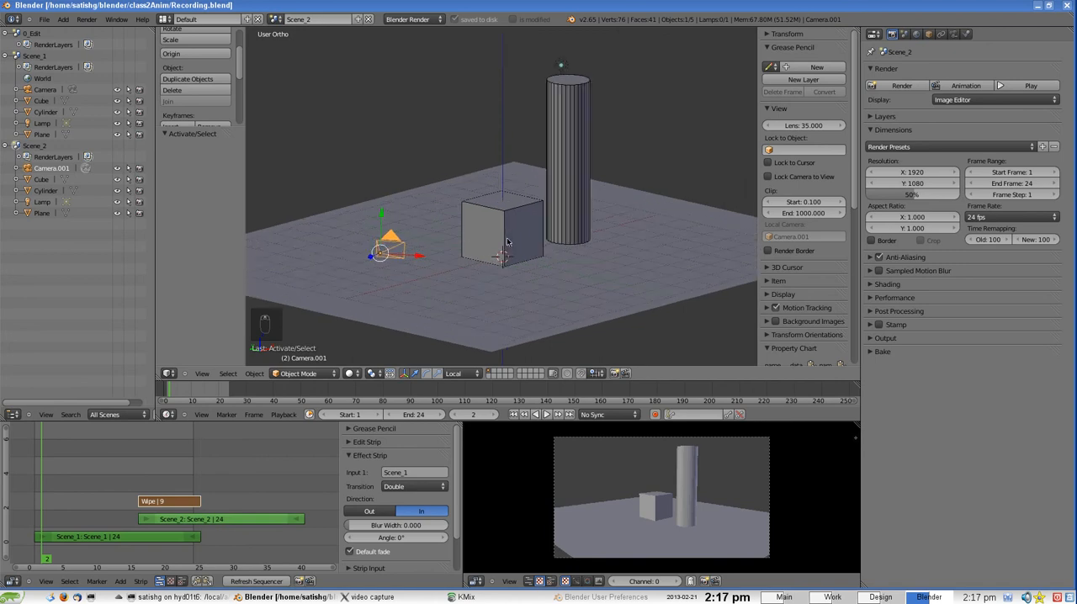
pyautogui.scroll(-2, 507, 242)
pyautogui.moveTo(507, 241); pyautogui.dragTo(555, 224, button='middle')
pyautogui.scroll(2, 555, 224)
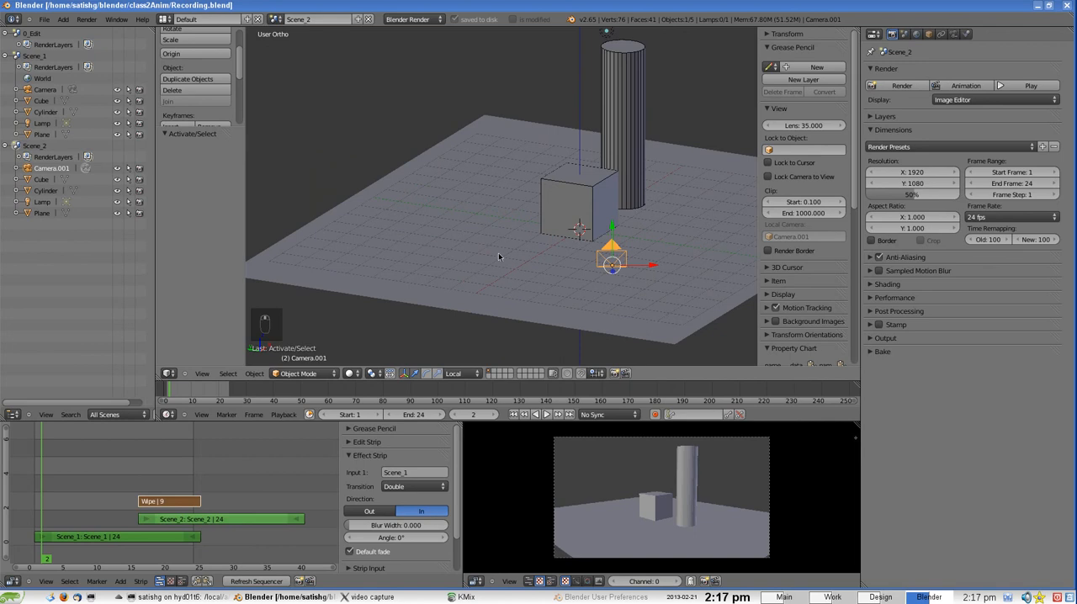
# Place the 3D cursor on the floor beside the cube and add a new grease pencil datablock to Scene_2
pyautogui.click(374, 241)
pyautogui.moveTo(411, 288); pyautogui.dragTo(606, 160, button='middle')
pyautogui.moveTo(512, 217); pyautogui.dragTo(571, 233, button='middle')
pyautogui.keyDown('shift'); pyautogui.moveTo(671, 262); pyautogui.dragTo(526, 230, button='middle'); pyautogui.keyUp('shift')
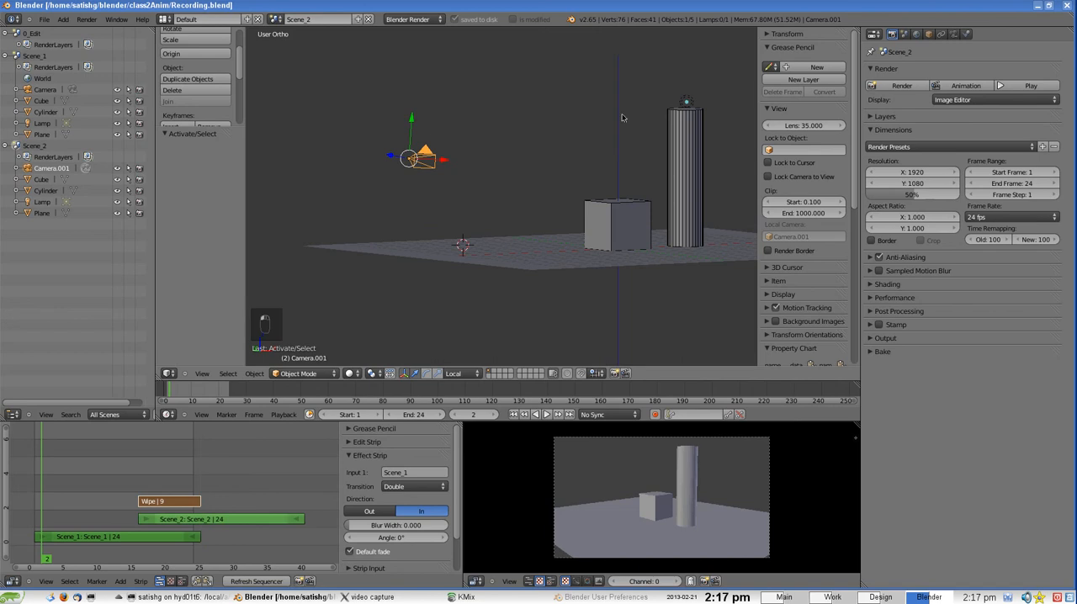
pyautogui.click(820, 69)
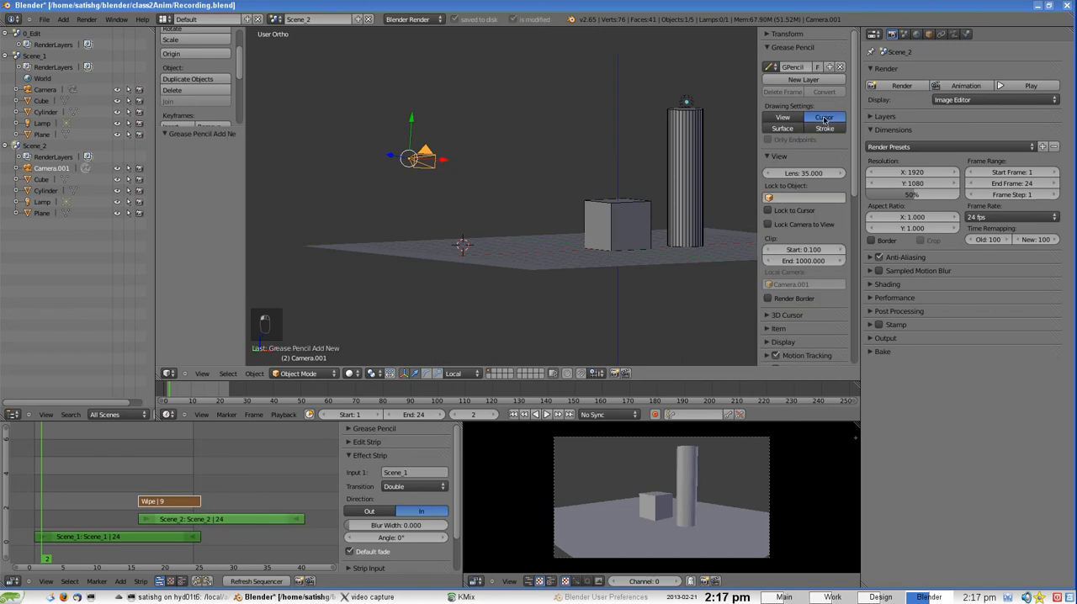
pyautogui.moveTo(551, 154); pyautogui.dragTo(580, 168, button='middle')
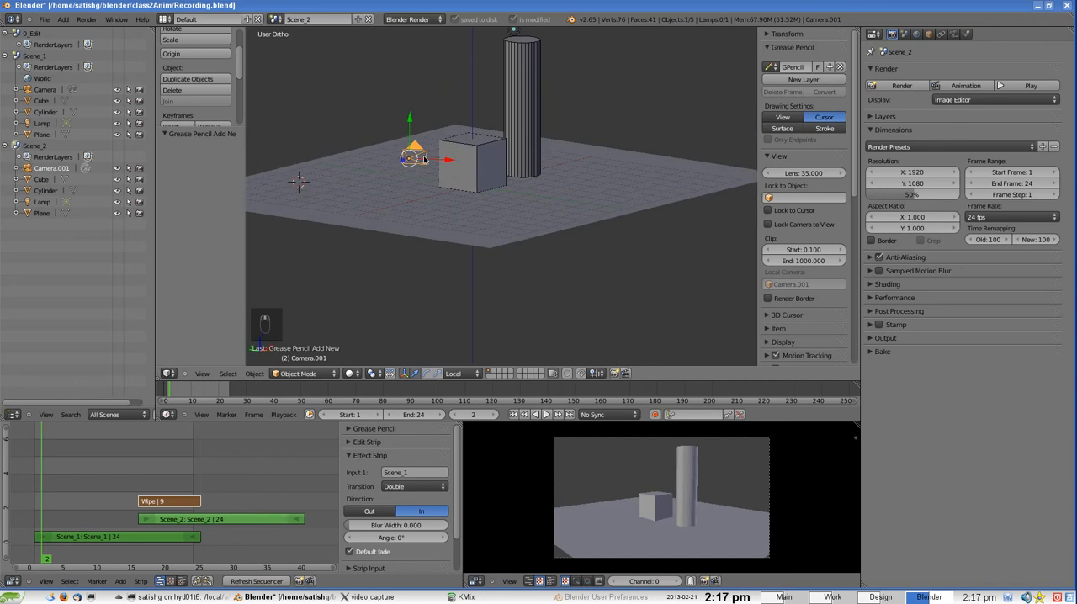
# In the camera view, place the 3D cursor on the floor and draw a smiling grease pencil stick figure to the left of the cube
pyautogui.click(202, 373)
pyautogui.click(210, 341)
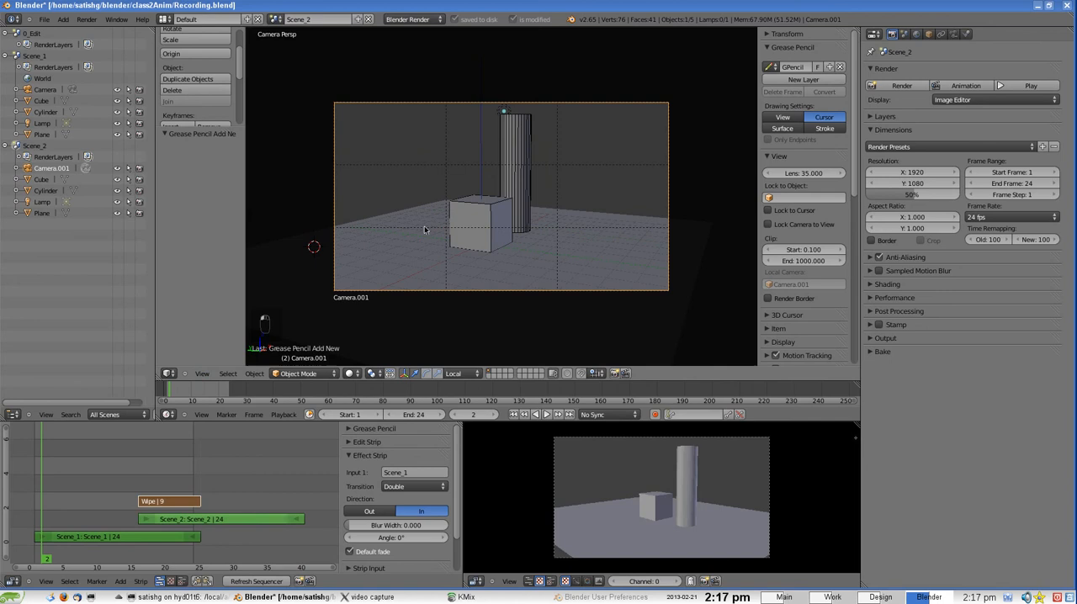
pyautogui.click(360, 250)
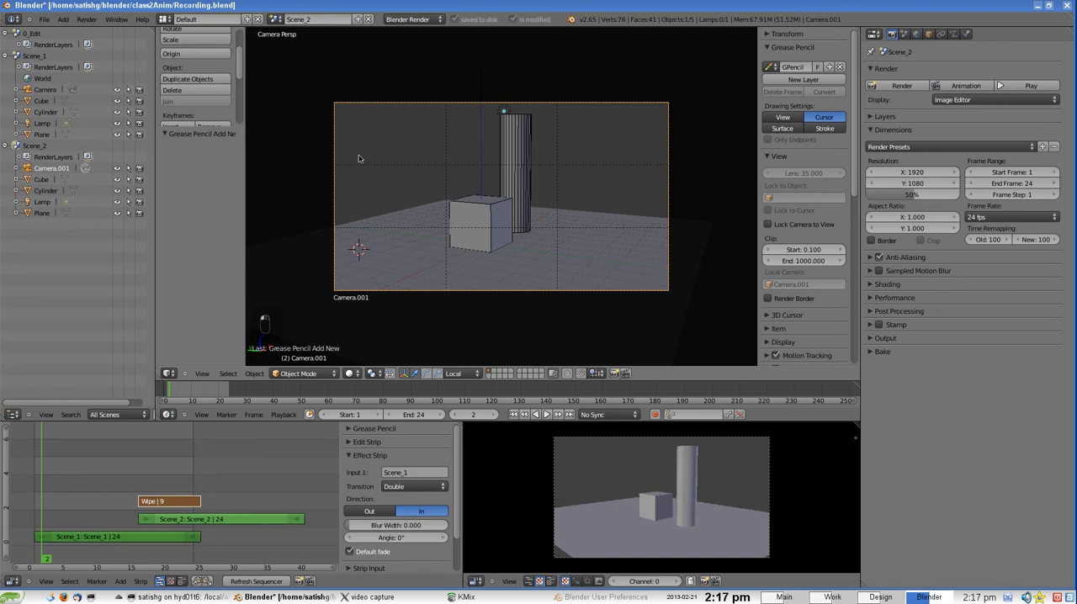
pyautogui.moveTo(355, 138)
pyautogui.mouseDown()
pyautogui.moveTo(352, 152)
pyautogui.moveTo(374, 157)
pyautogui.moveTo(357, 138)
pyautogui.moveTo(368, 154)
pyautogui.moveTo(365, 220)
pyautogui.moveTo(364, 169)
pyautogui.moveTo(374, 178)
pyautogui.mouseUp()
pyautogui.moveTo(366, 221)
pyautogui.mouseDown()
pyautogui.moveTo(357, 232)
pyautogui.moveTo(386, 232)
pyautogui.mouseUp()
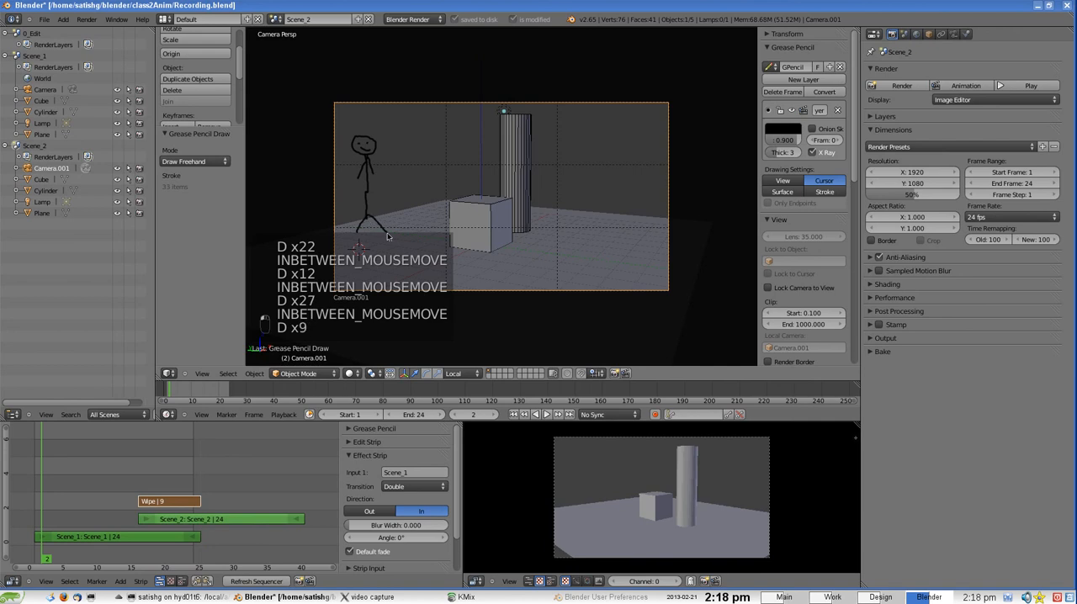
# Select the Scene_1 strip and scrub from frame 1 to frame 12 to check the strip preview for the drawing
pyautogui.click(28, 493)
pyautogui.moveTo(28, 493)
pyautogui.mouseDown()
pyautogui.moveTo(103, 492)
pyautogui.moveTo(37, 493)
pyautogui.mouseUp()
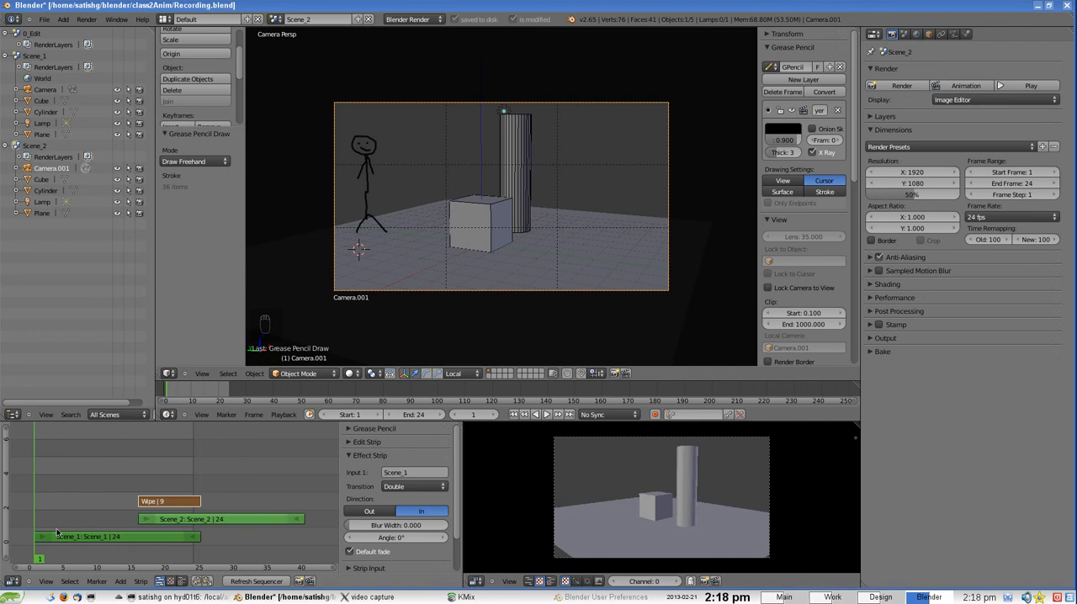
pyautogui.click(80, 537)
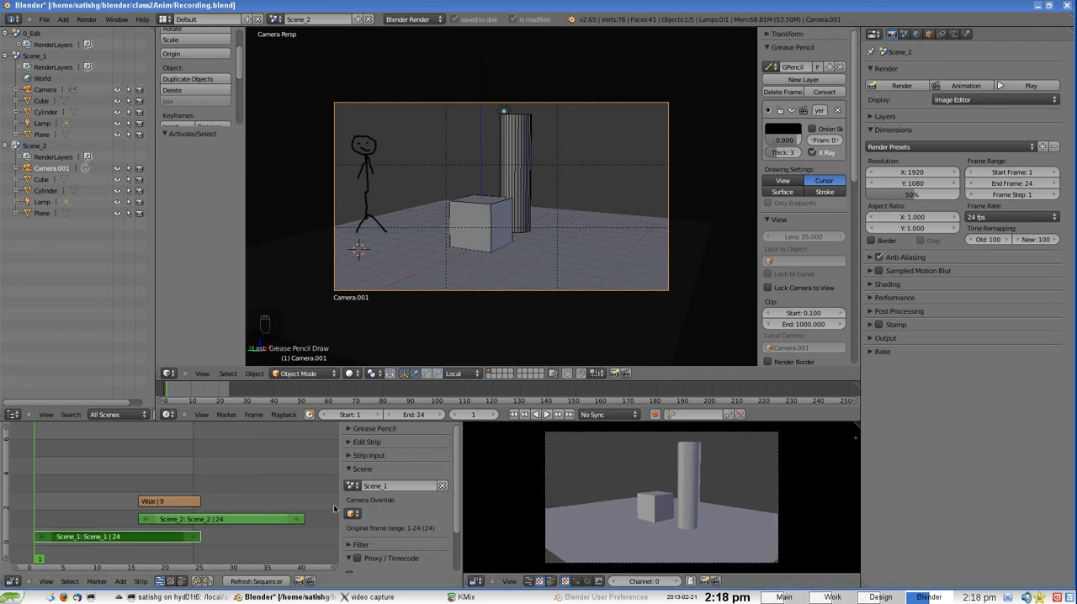
pyautogui.moveTo(41, 524); pyautogui.dragTo(113, 513)
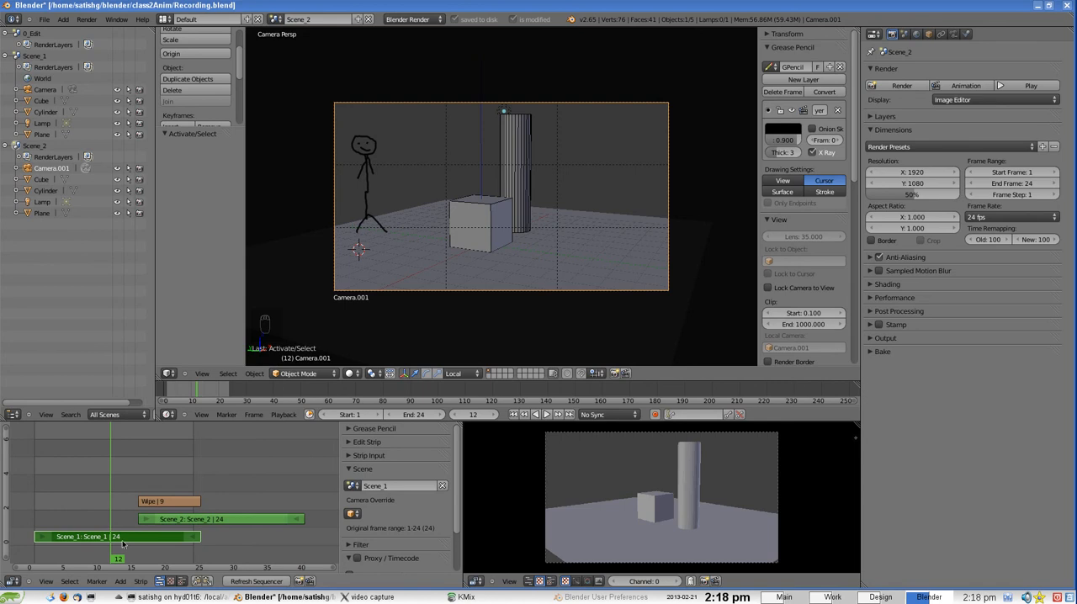
# Make Scene_1 active, place the 3D cursor on its floor and draw a frowning grease pencil stick figure to the left of the cube
pyautogui.click(35, 56)
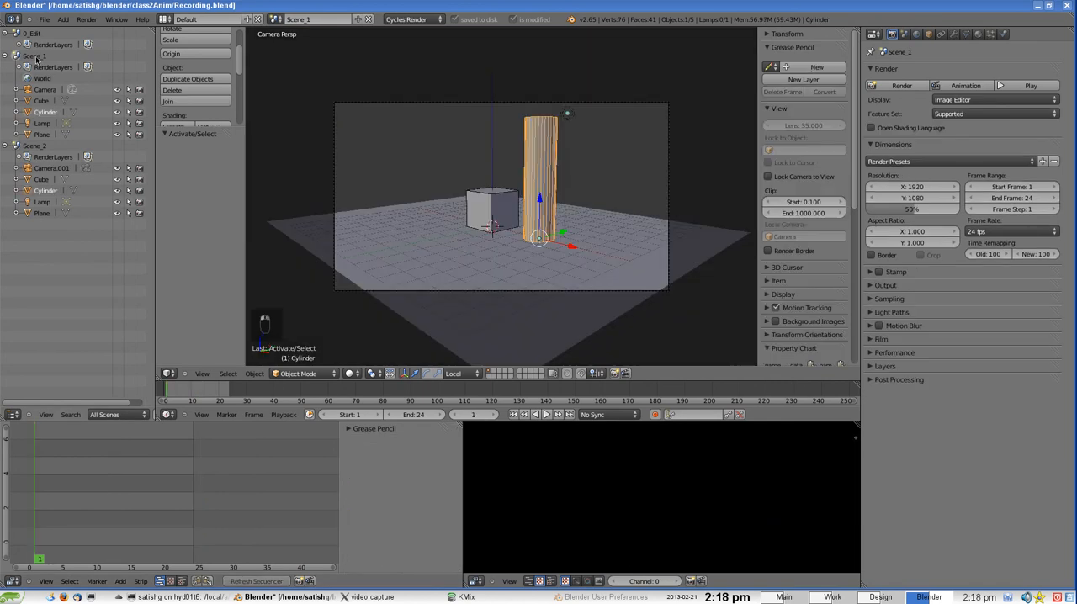
pyautogui.click(39, 149)
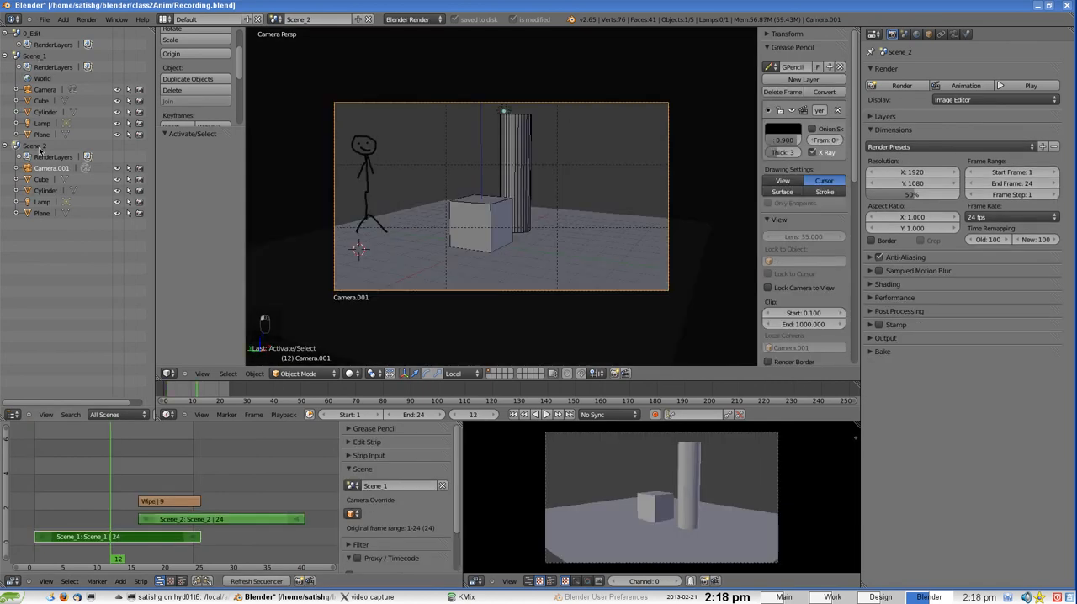
pyautogui.click(38, 57)
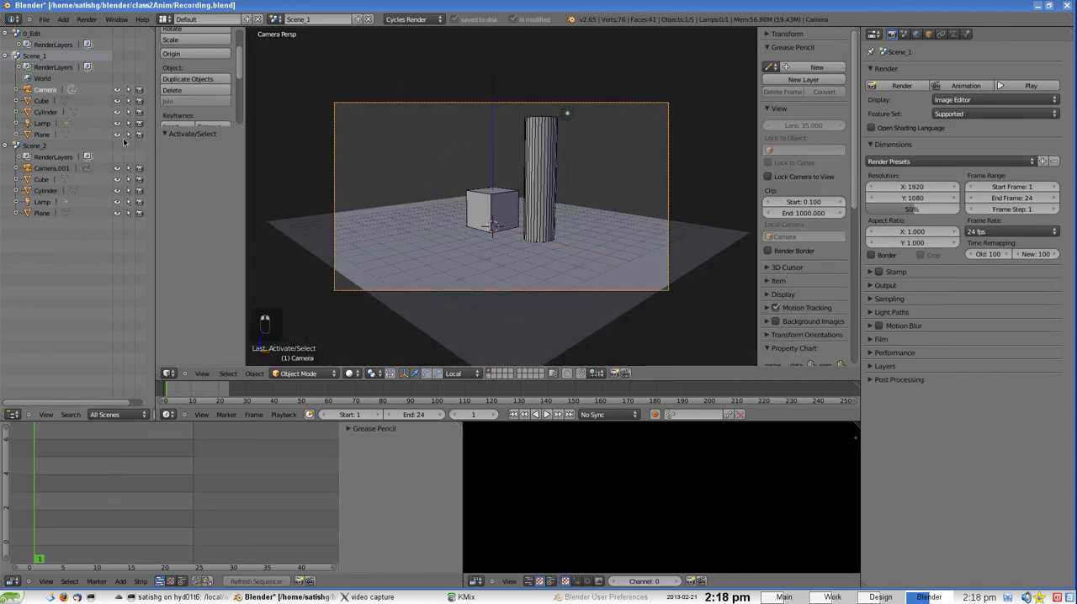
pyautogui.click(351, 227)
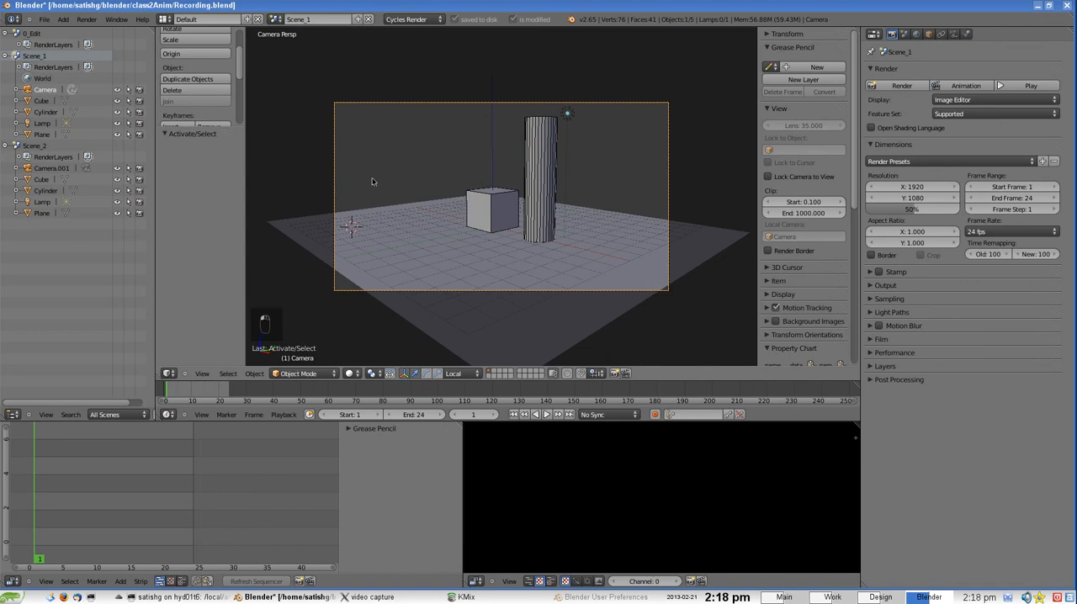
pyautogui.press('d')
pyautogui.moveTo(356, 136)
pyautogui.mouseDown()
pyautogui.moveTo(359, 128)
pyautogui.moveTo(369, 141)
pyautogui.moveTo(371, 202)
pyautogui.mouseUp()
pyautogui.moveTo(368, 151)
pyautogui.mouseDown()
pyautogui.moveTo(350, 182)
pyautogui.moveTo(388, 172)
pyautogui.moveTo(355, 232)
pyautogui.mouseUp()
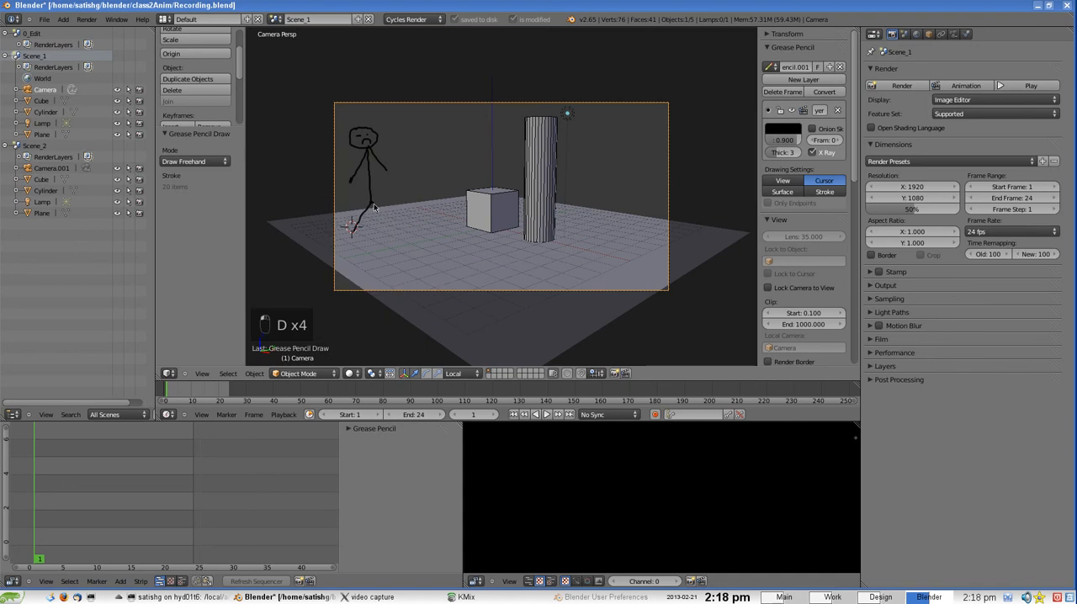
pyautogui.moveTo(370, 203); pyautogui.dragTo(394, 234)
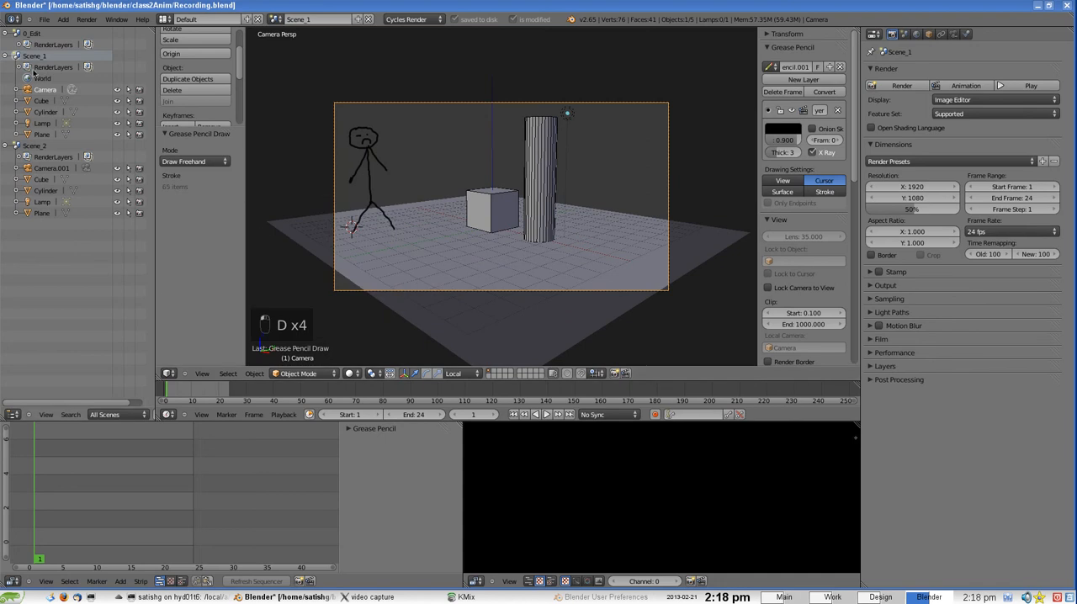
# Return to Scene_2, scrub to frame 26 to preview the drawing, and examine the stick figure from outside the camera view
pyautogui.click(42, 146)
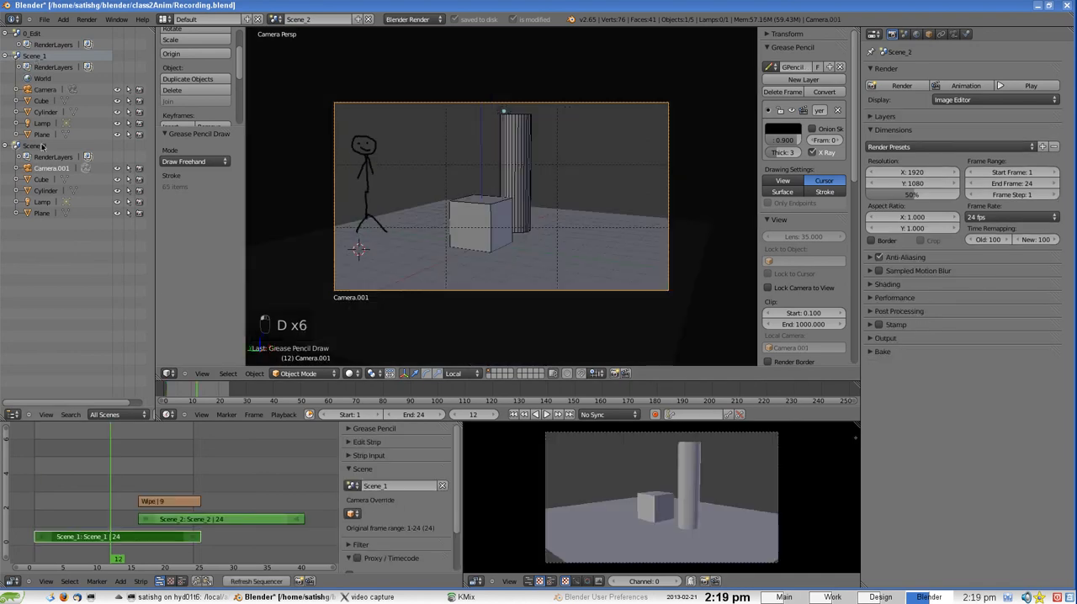
pyautogui.moveTo(118, 523); pyautogui.dragTo(209, 524)
pyautogui.press('KP_0')
pyautogui.moveTo(422, 228); pyautogui.dragTo(477, 244, button='middle')
pyautogui.scroll(3, 396, 188)
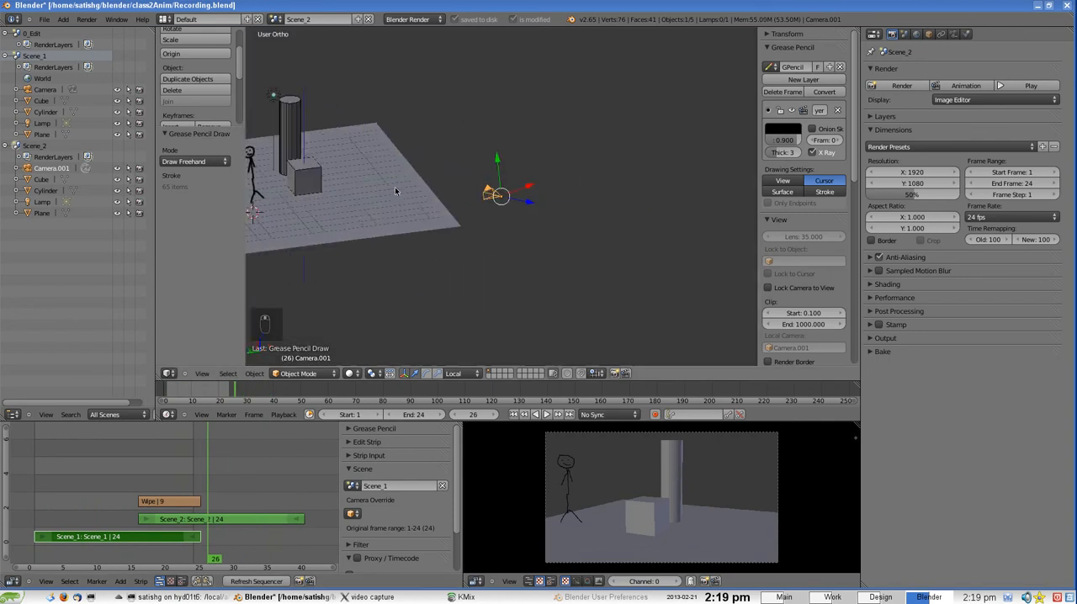
pyautogui.keyDown('shift'); pyautogui.moveTo(251, 180); pyautogui.dragTo(448, 215, button='middle'); pyautogui.keyUp('shift')
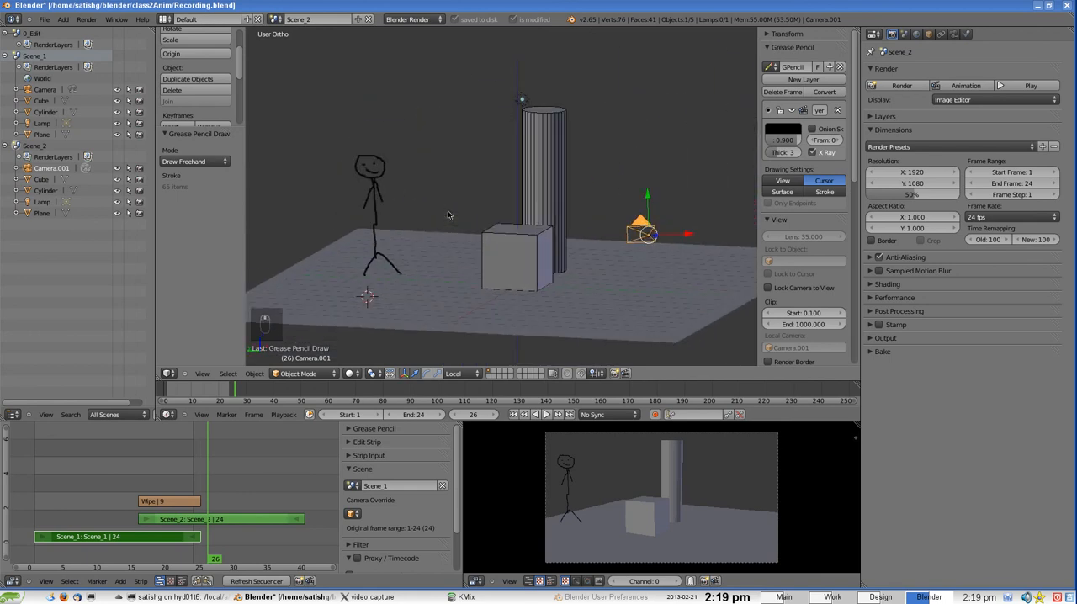